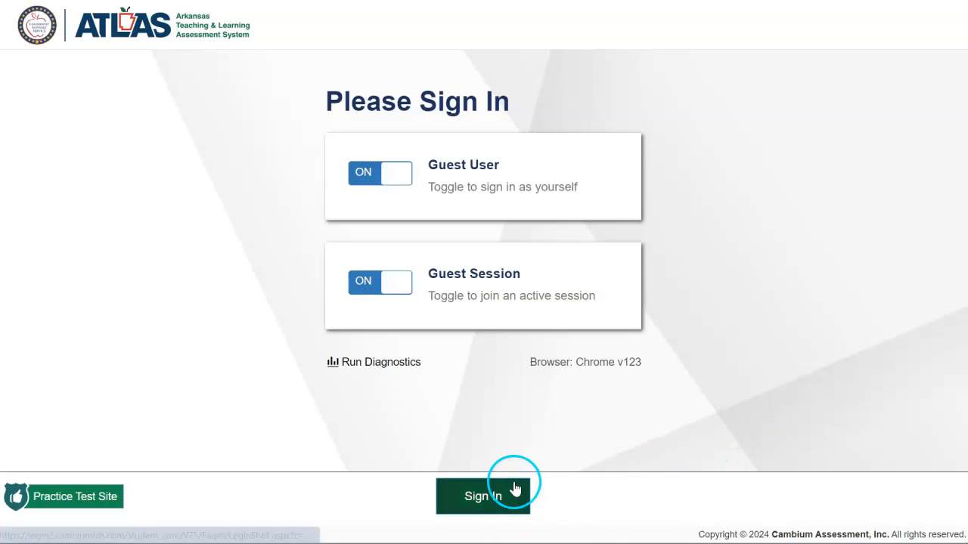
Step: Sign in as a guest and open the grade 9 ELA, Math, and Science Practice Tests
click(482, 497)
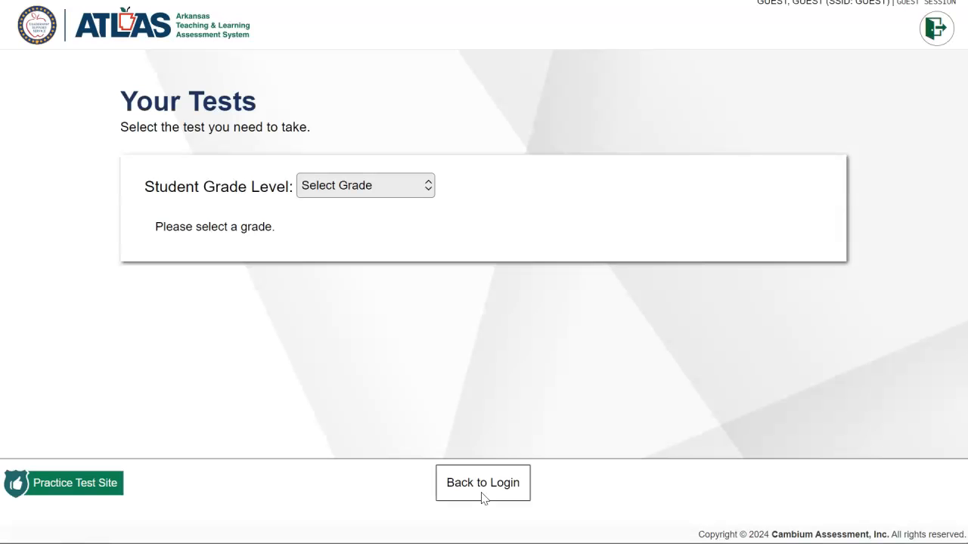
click(340, 190)
scroll(345, 333, down, 2)
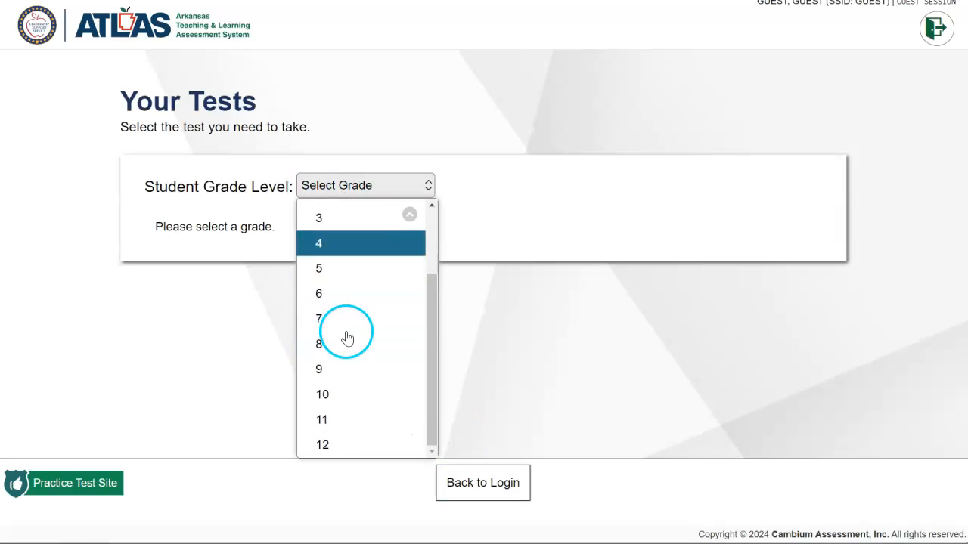
click(342, 366)
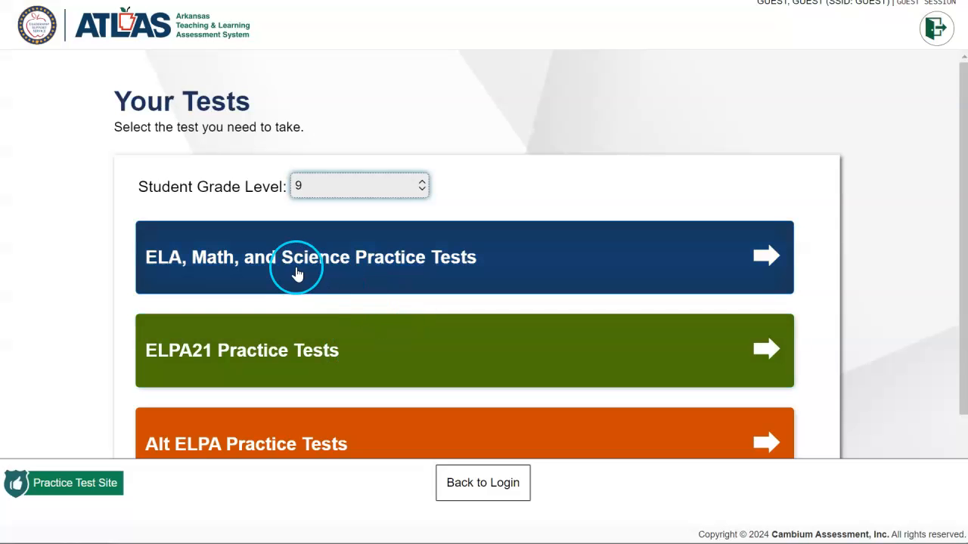
click(484, 259)
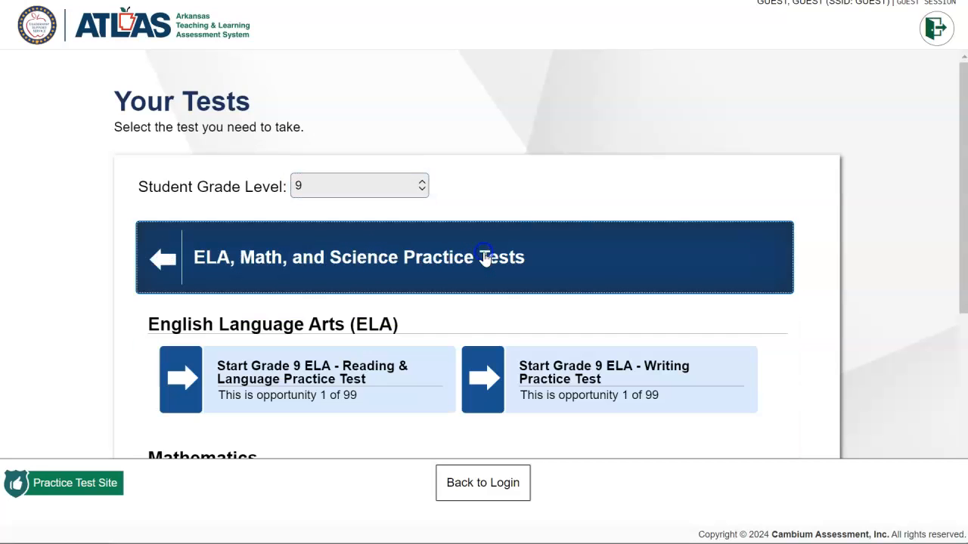
Step: Start the Algebra Practice Test and accept its default test settings
scroll(372, 330, down, 1)
click(371, 336)
scroll(371, 336, down, 1)
click(345, 352)
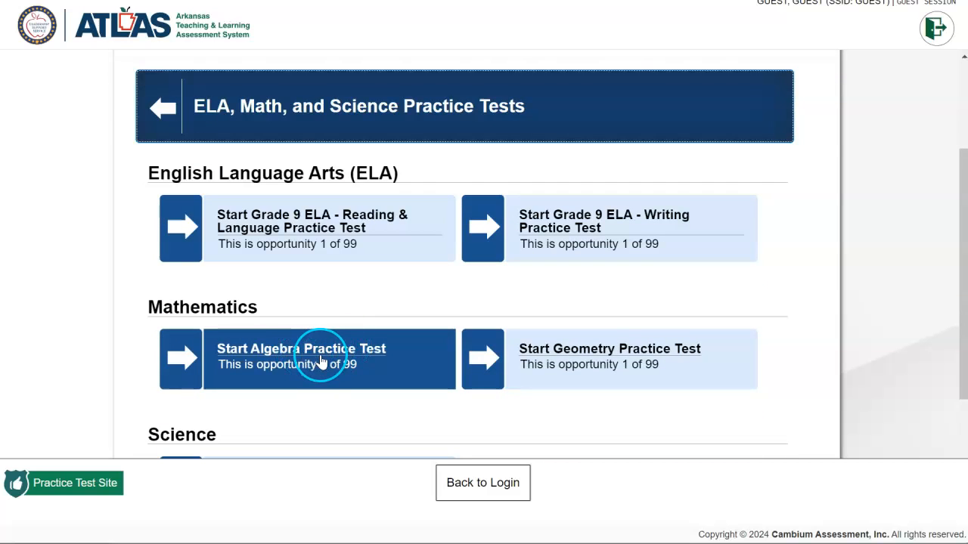
click(320, 362)
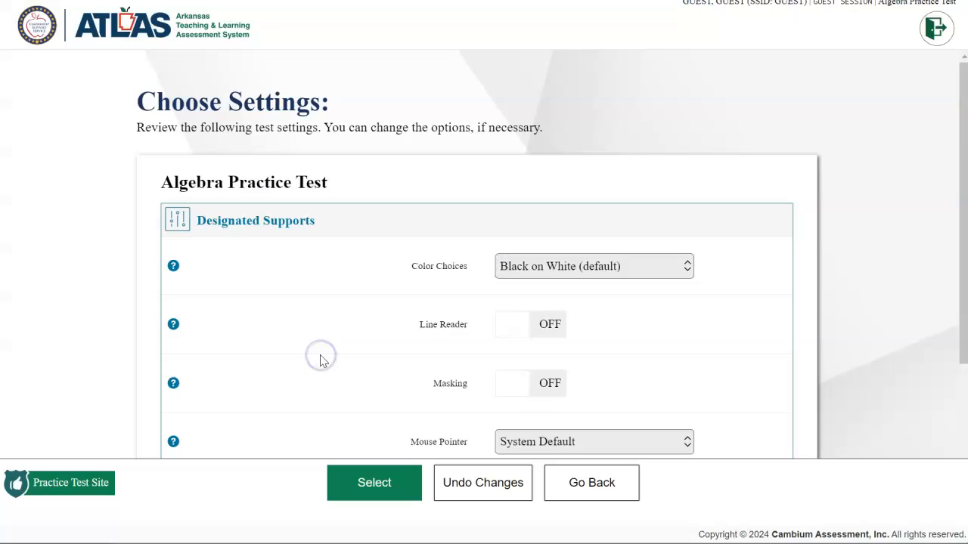
scroll(321, 363, down, 2)
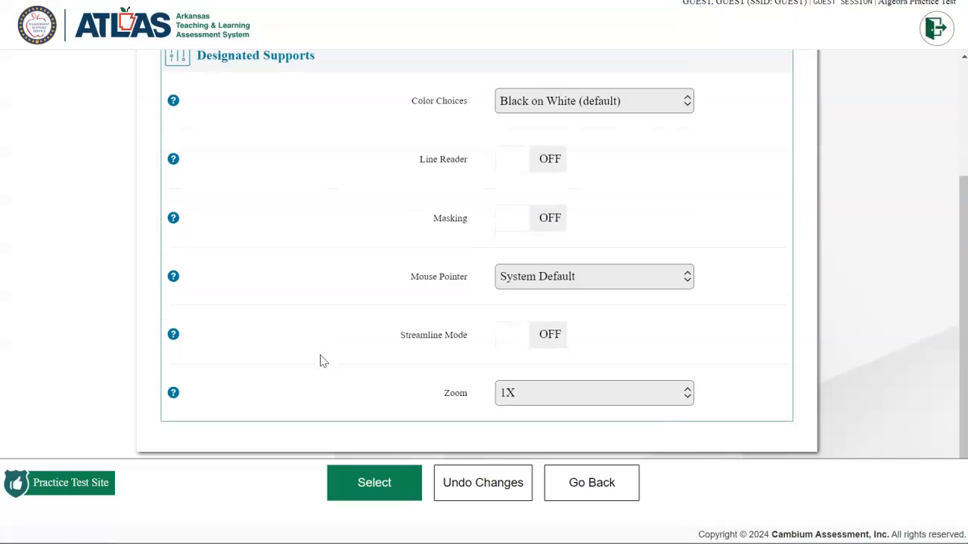
click(357, 493)
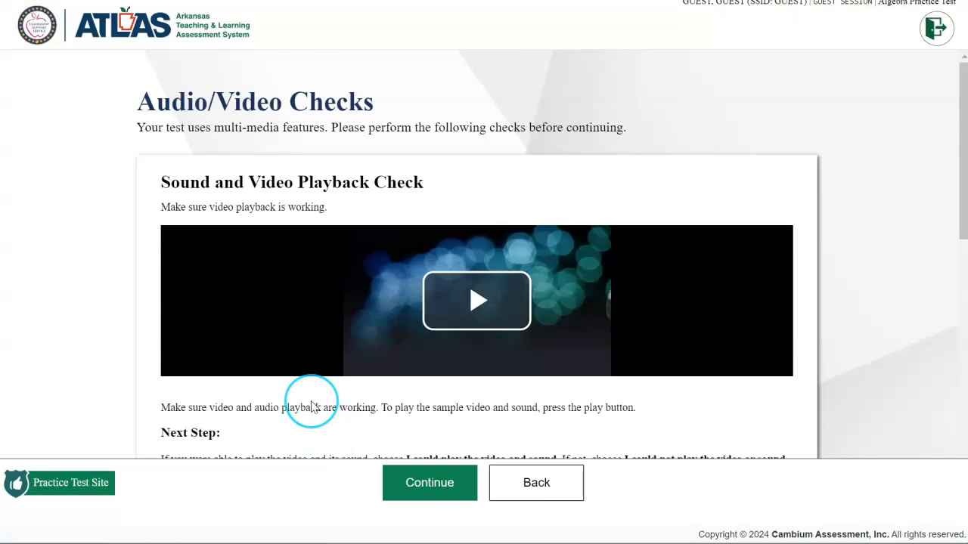
Step: Skip the text-to-speech sound check and try to continue past the audio/video checks
scroll(310, 404, down, 2)
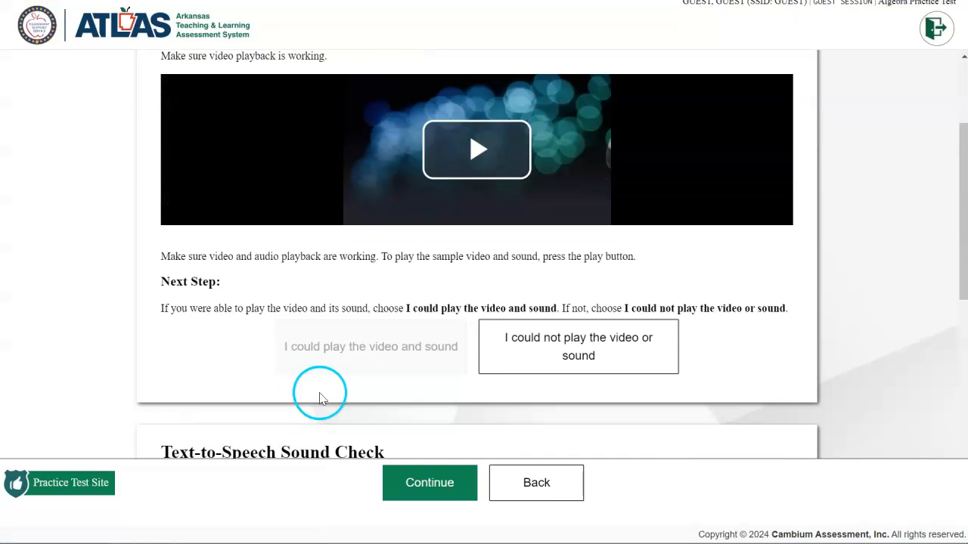
scroll(352, 362, down, 5)
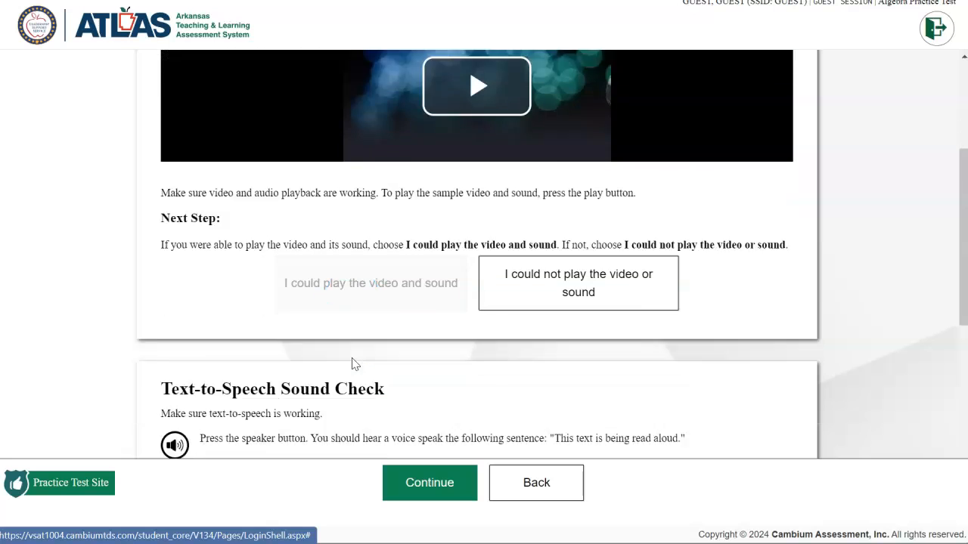
scroll(351, 363, down, 1)
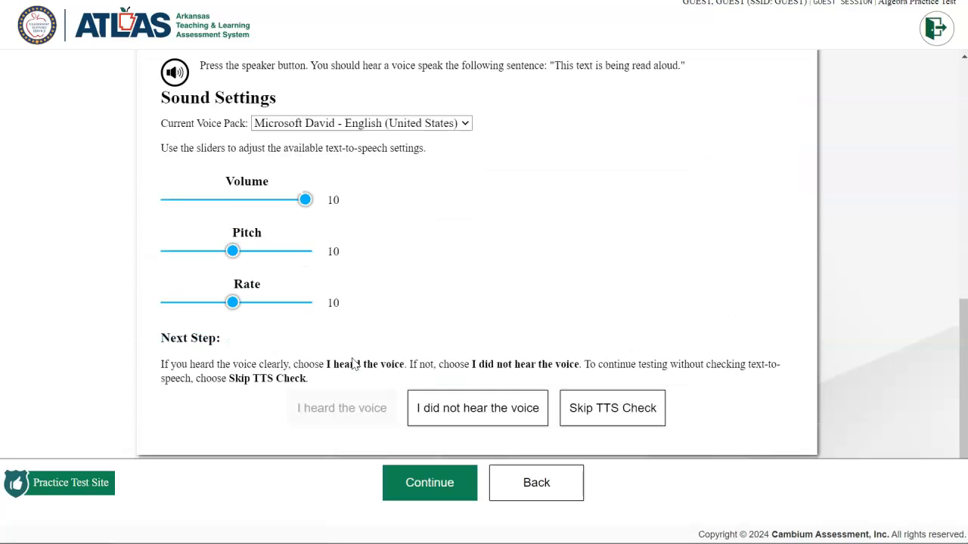
click(575, 395)
click(594, 407)
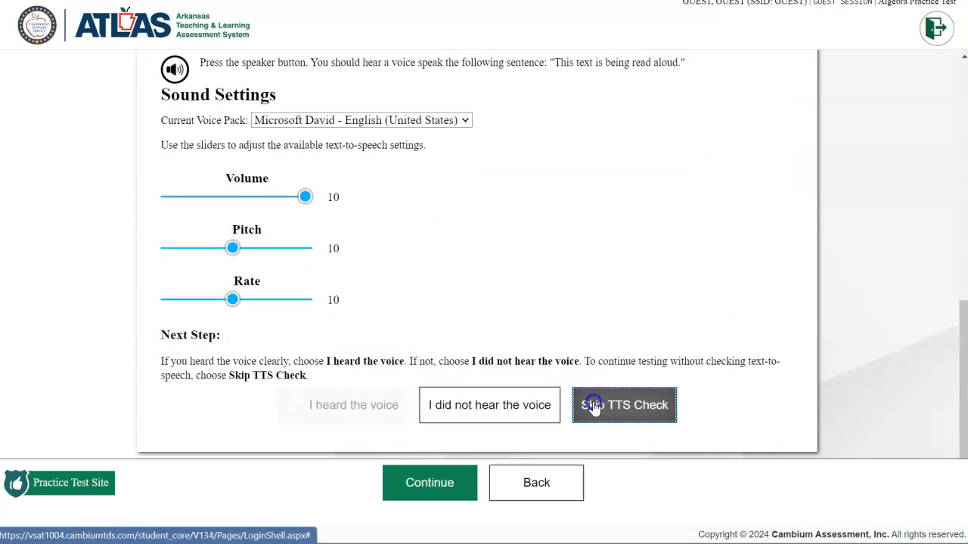
click(426, 481)
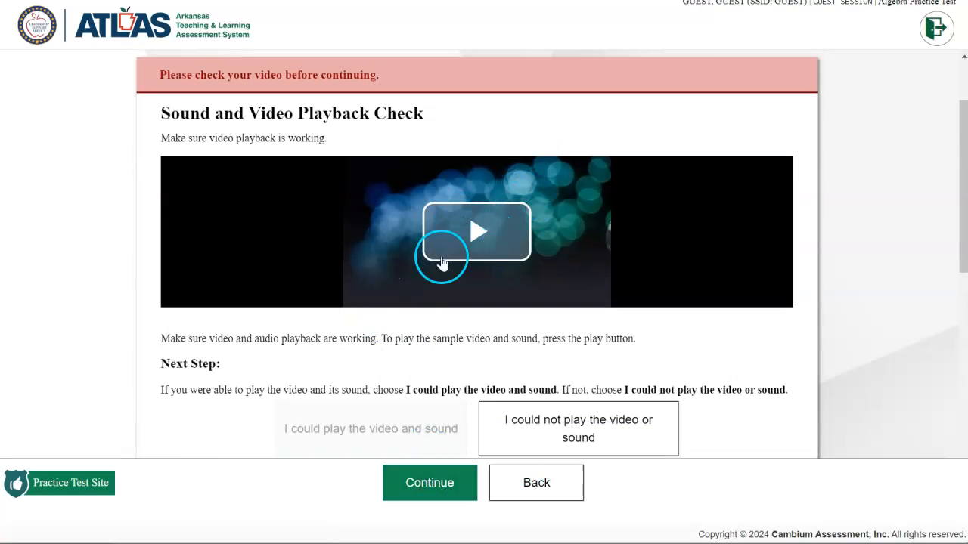
Step: Play the sample video, report that the video and sound could be played, and continue to the instructions
click(493, 233)
click(573, 418)
click(384, 414)
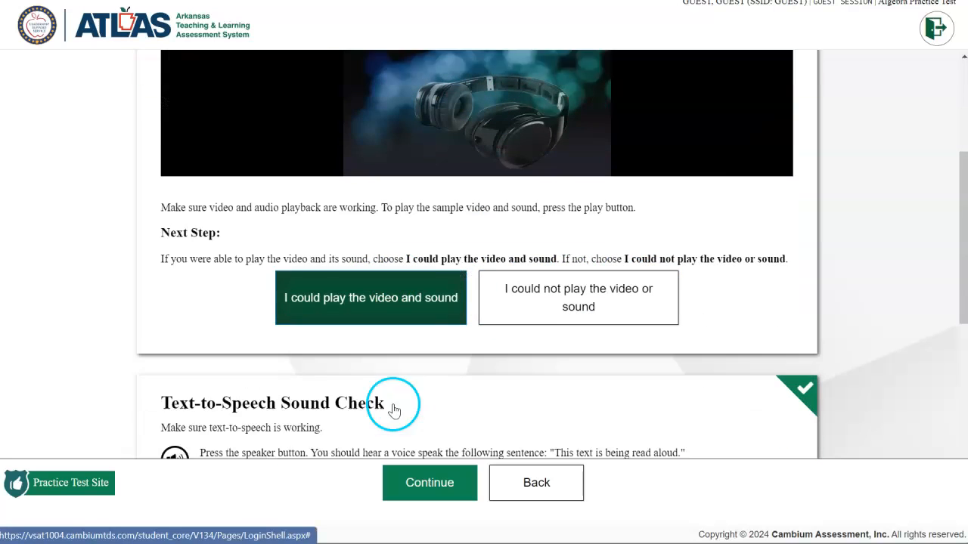
click(394, 271)
click(443, 346)
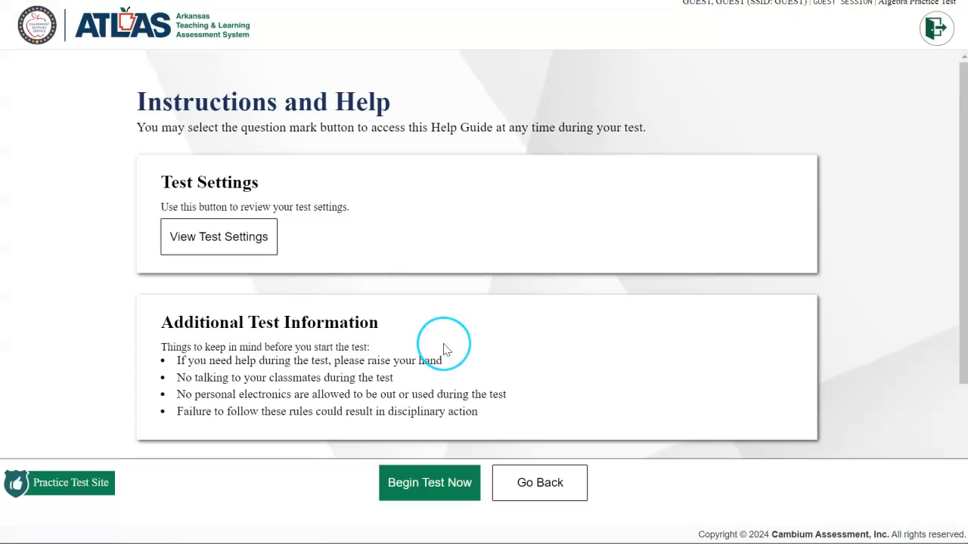
Step: Go through the test instructions and begin the test
scroll(445, 350, down, 3)
click(442, 335)
click(442, 493)
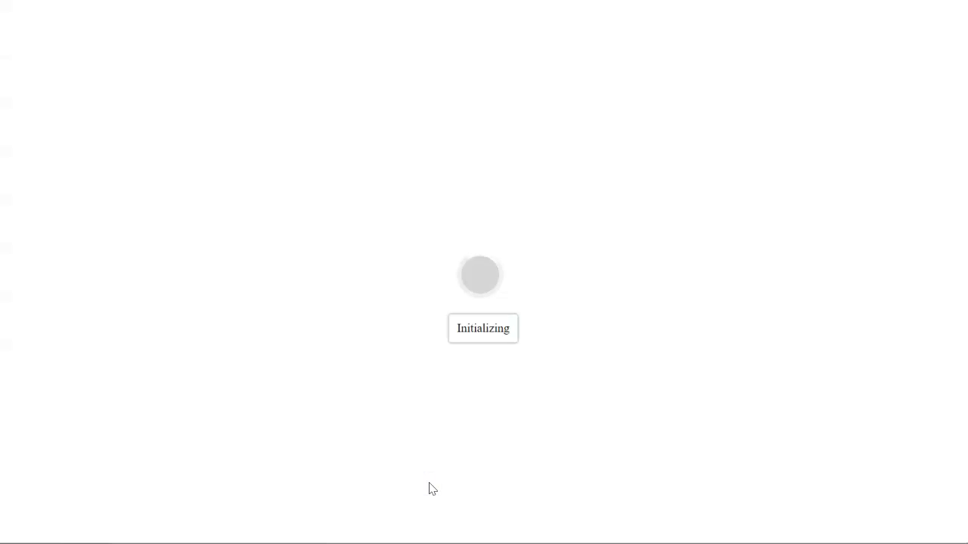
Step: Answer question 1 with option A, h = P + mg, and continue to question 2
click(240, 375)
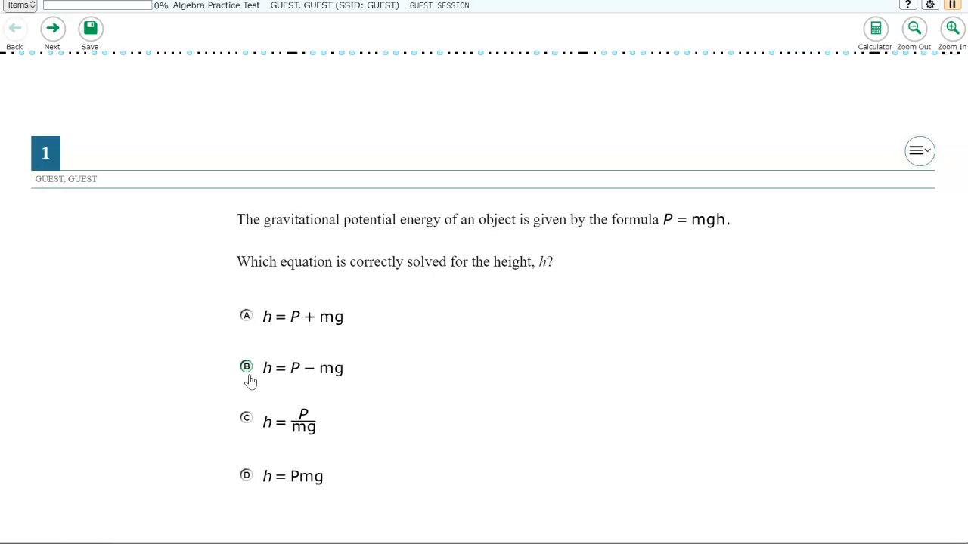
click(246, 316)
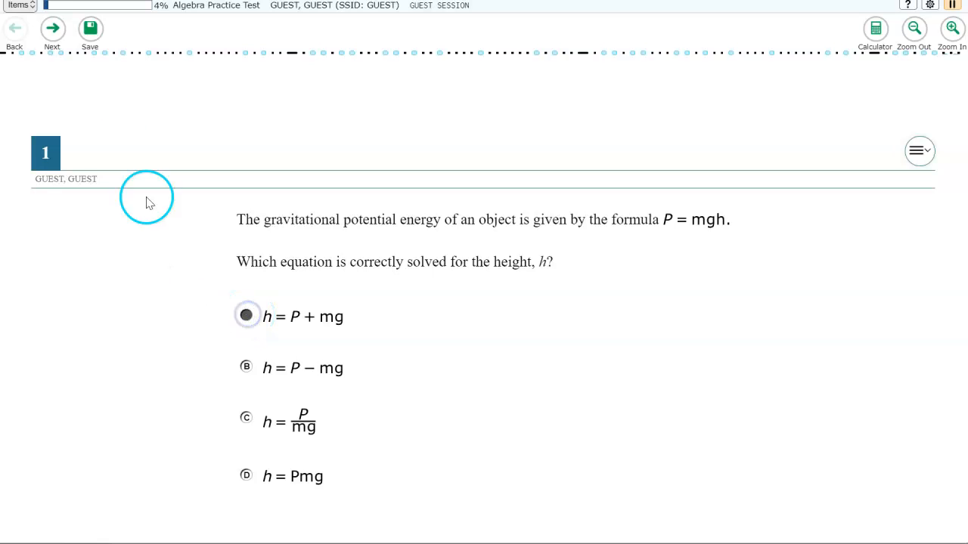
click(51, 30)
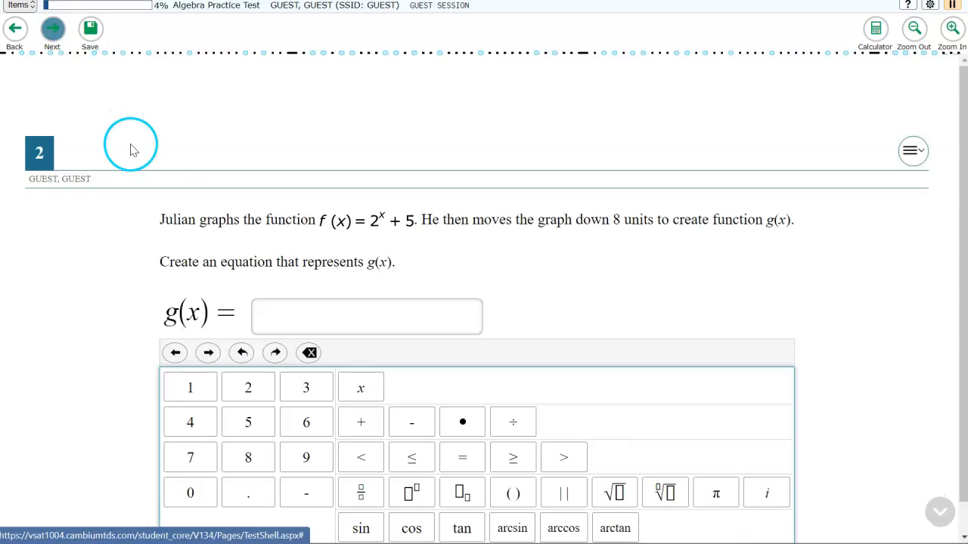
Step: Enter 2^x + 5 − 8 as the equation for g(x) and continue to question 3
click(324, 322)
text(2^x+5−8)
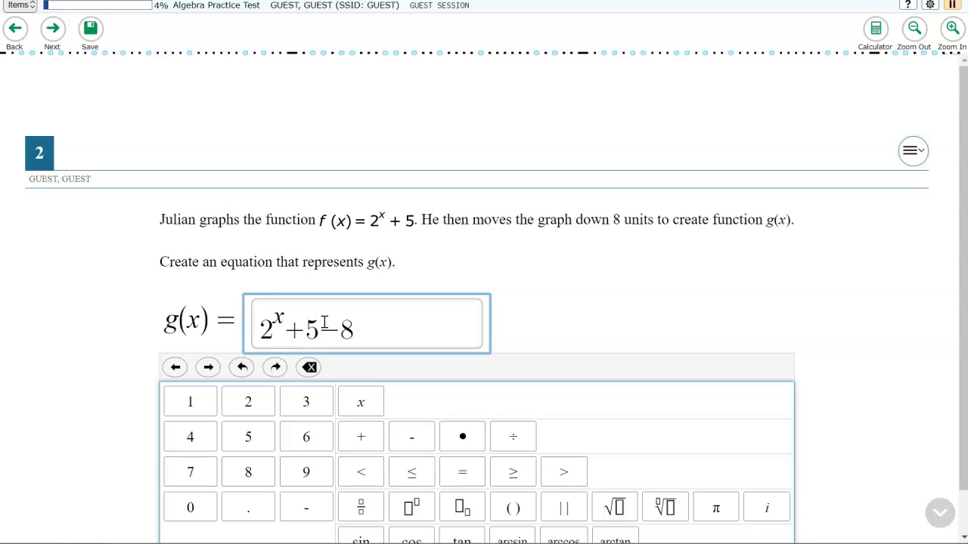
click(52, 28)
Step: Build the dot plot with two dots each at 8, 10, 11 and 18, and three dots each at 14 and 16
click(506, 366)
click(506, 351)
click(574, 366)
click(574, 352)
click(688, 351)
click(688, 337)
click(643, 336)
click(643, 321)
click(734, 367)
click(733, 351)
click(552, 367)
click(552, 351)
click(643, 336)
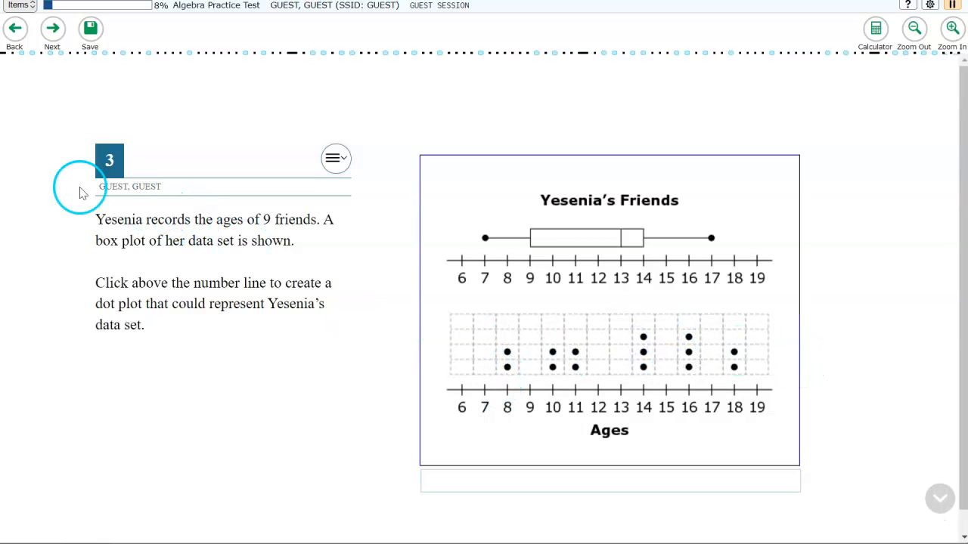
Step: Move on to question 4, answer it with option A, all integers, and continue to question 5
click(52, 28)
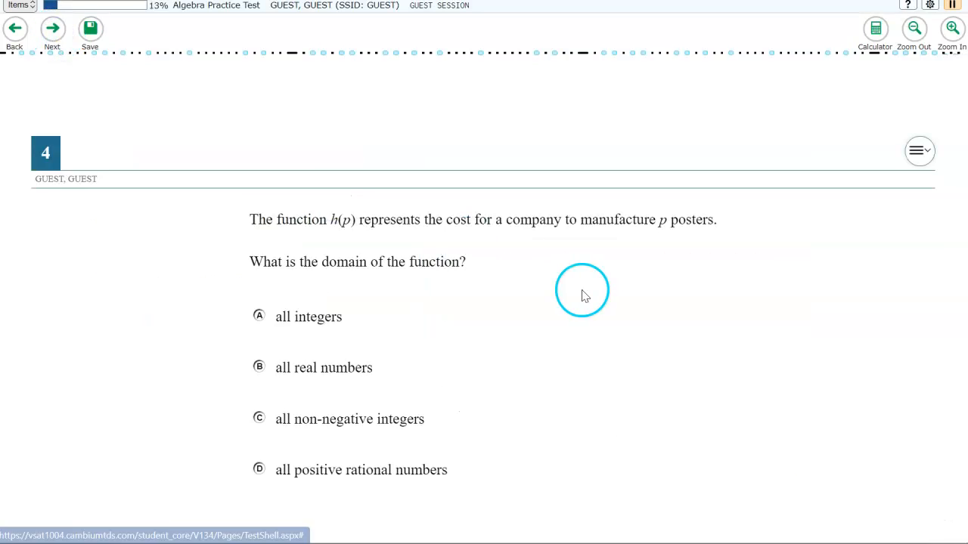
click(260, 316)
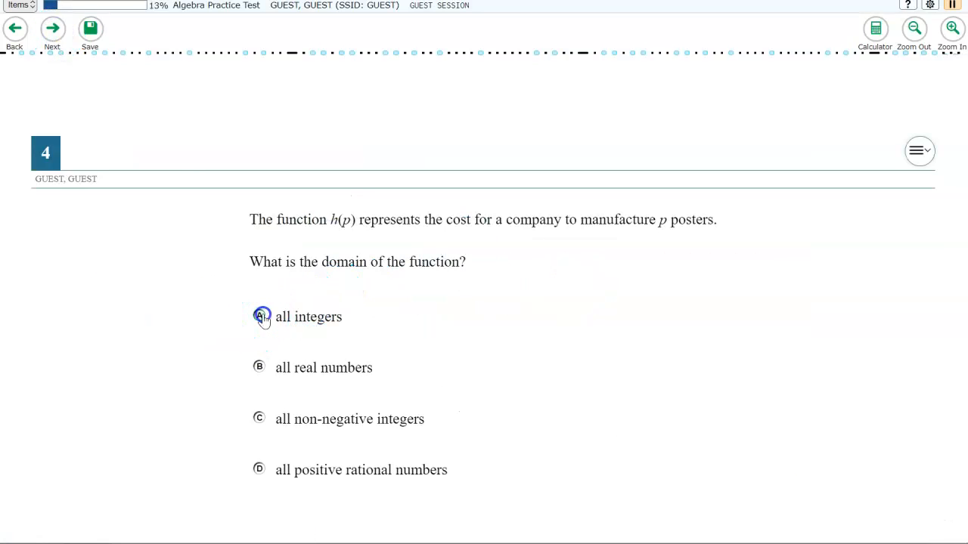
click(52, 28)
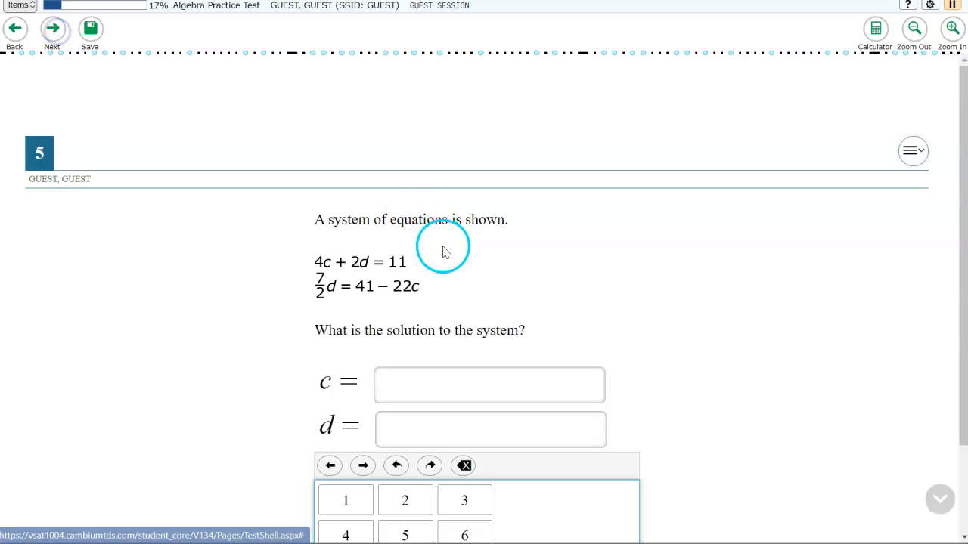
Step: Enter c = 1 and d = 1 as the solution to the system and continue to question 6
click(396, 376)
text(1)
click(411, 428)
text(1)
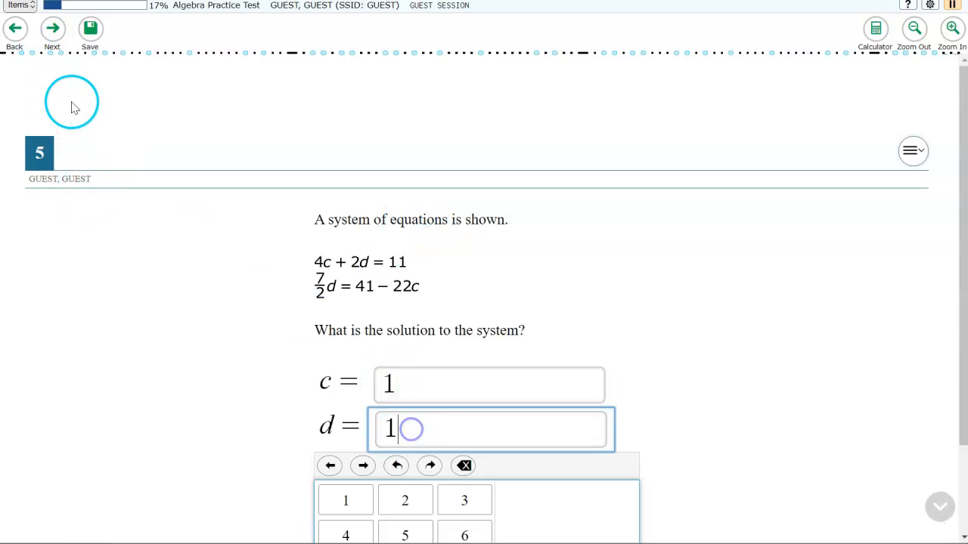
click(53, 46)
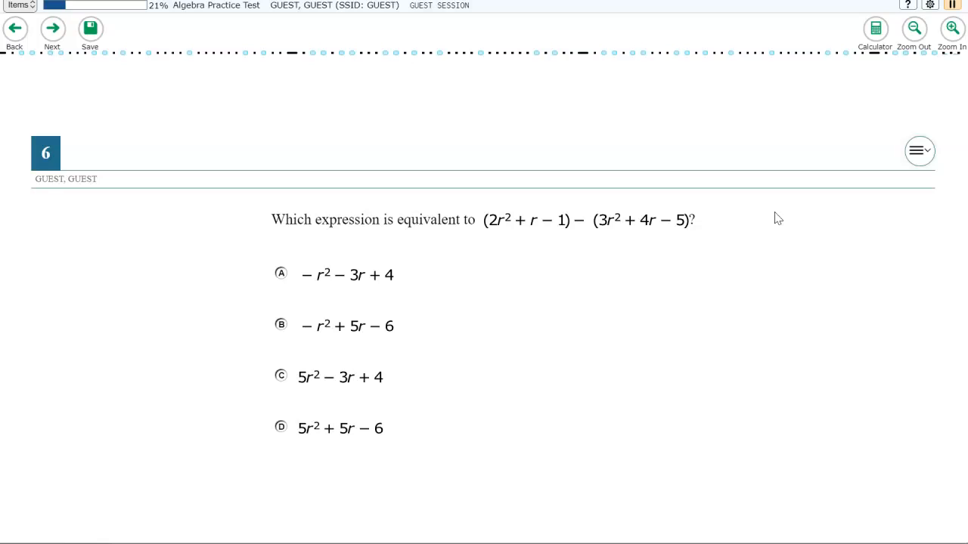
Step: Open the calculator with a first expression starting f(r) =, and move and enlarge its window below the question
click(877, 31)
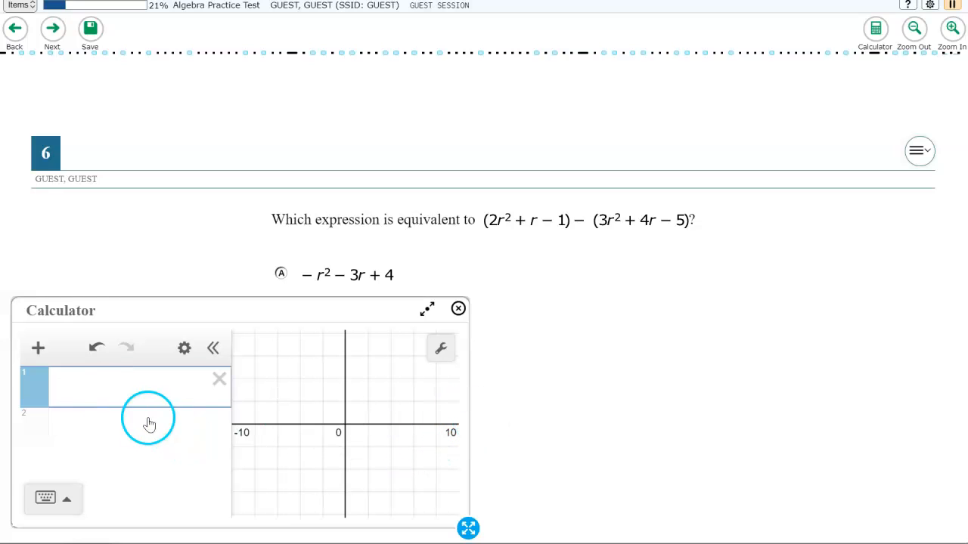
text((r) )
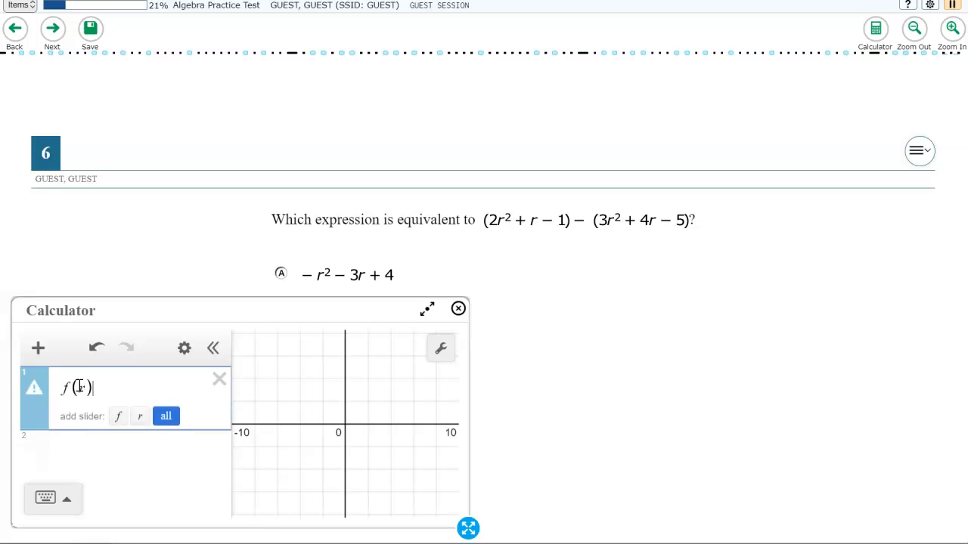
text(=)
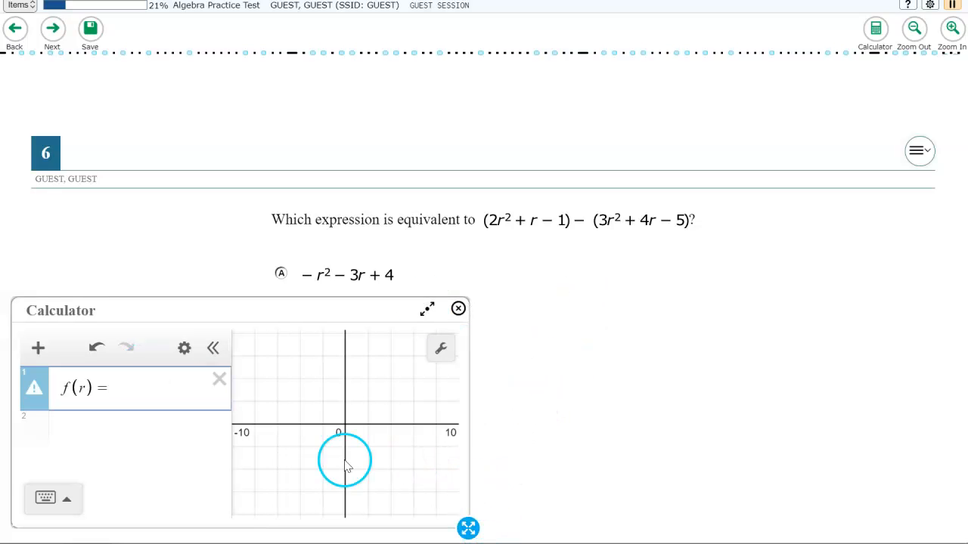
drag(285, 312, 462, 259)
drag(648, 477, 871, 524)
click(302, 336)
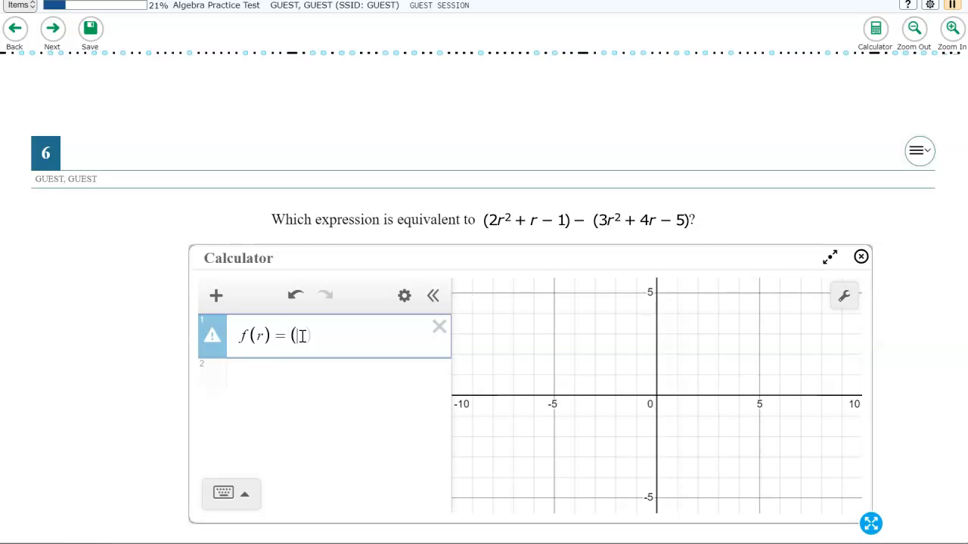
Step: Enter the first trinomial (2r^2 + r - 1) in the f(r) expression, followed by a minus sign
text((2r^)
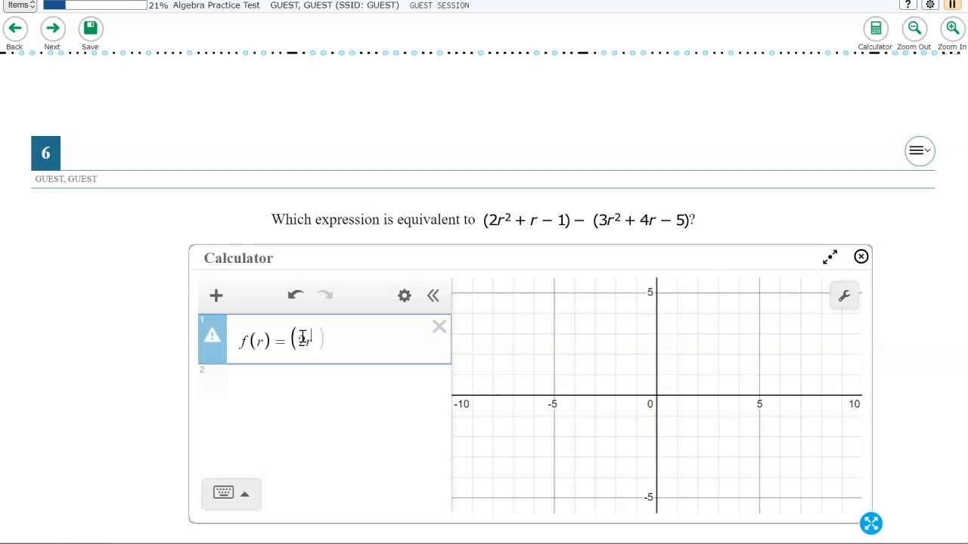
text(2)
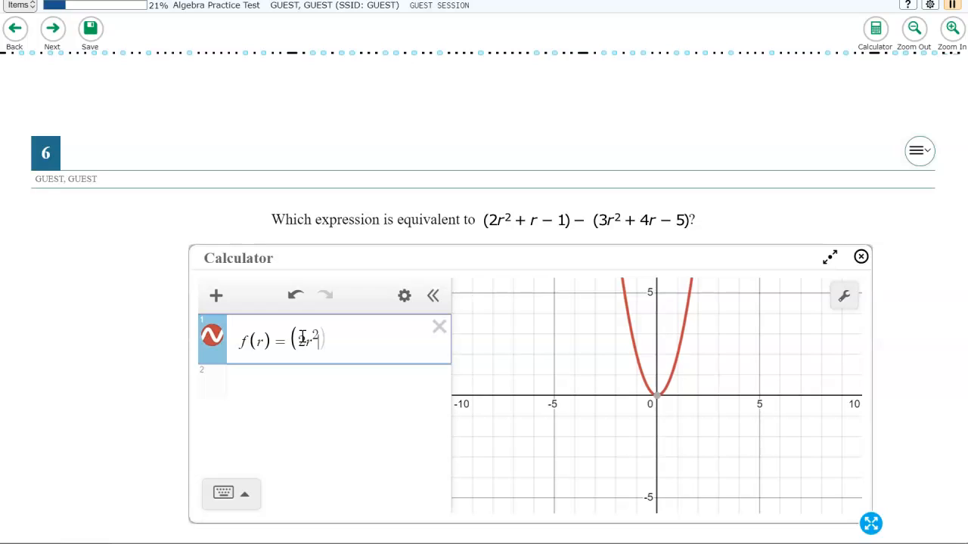
text(+r-1)
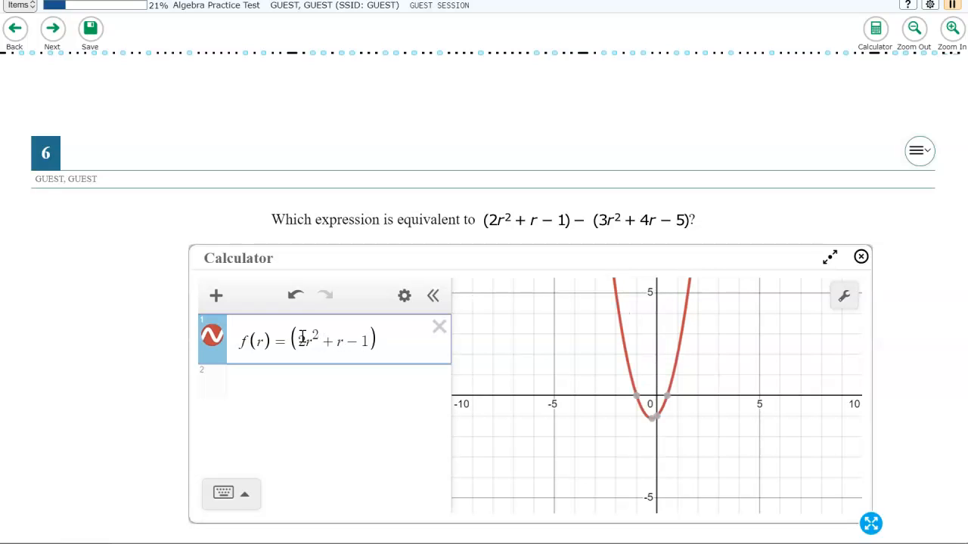
text(-)
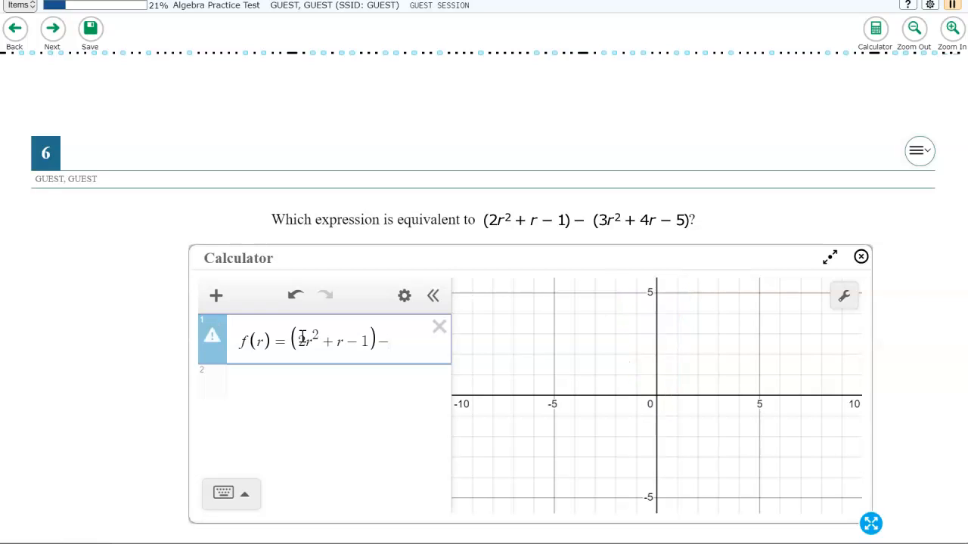
Step: Complete the f(r) expression by subtracting the second trinomial, (3r^2 + 4r - 5)
text((3r)
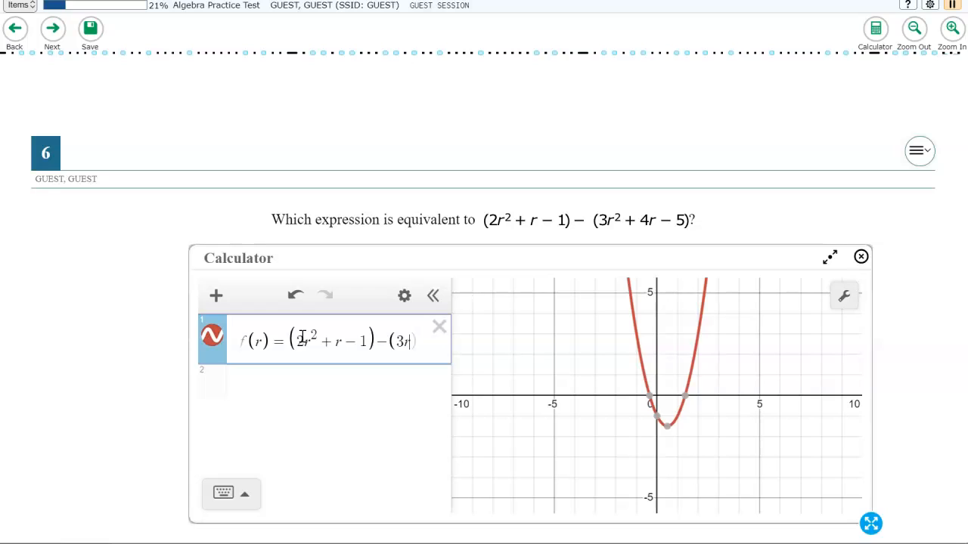
text(^)
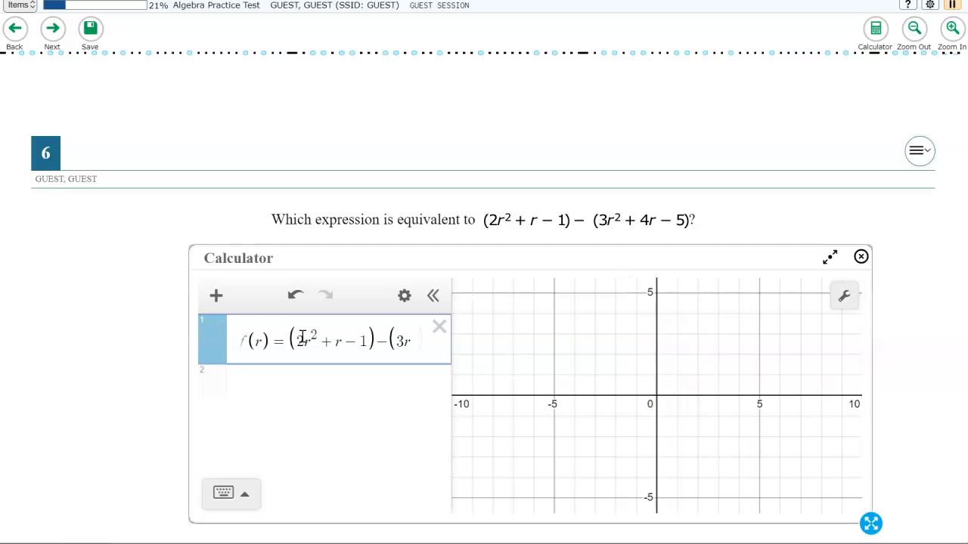
text(2+)
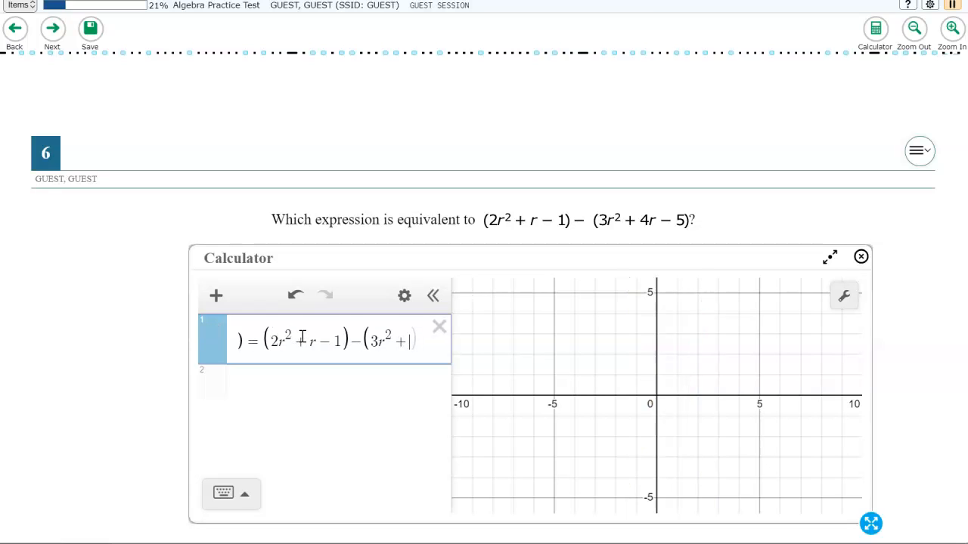
text(4)
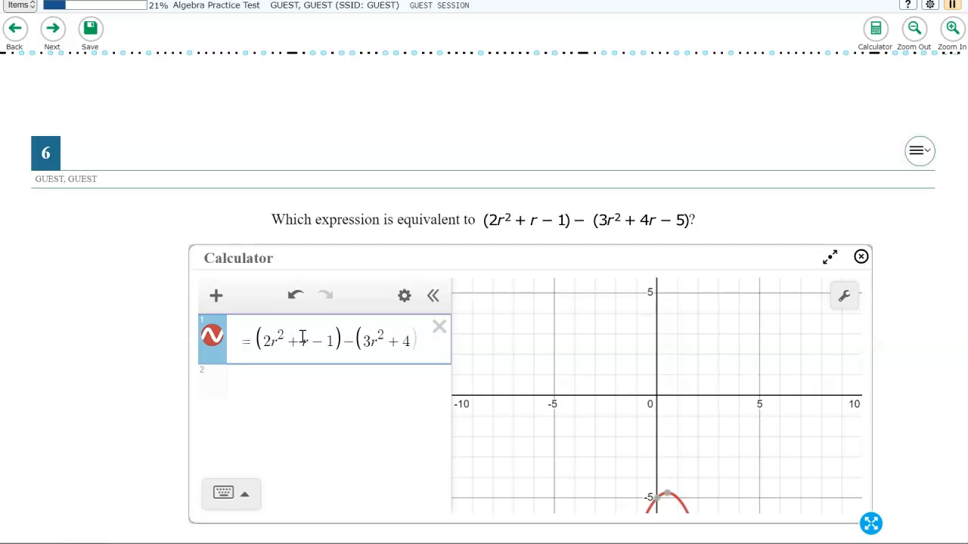
text(4-5)
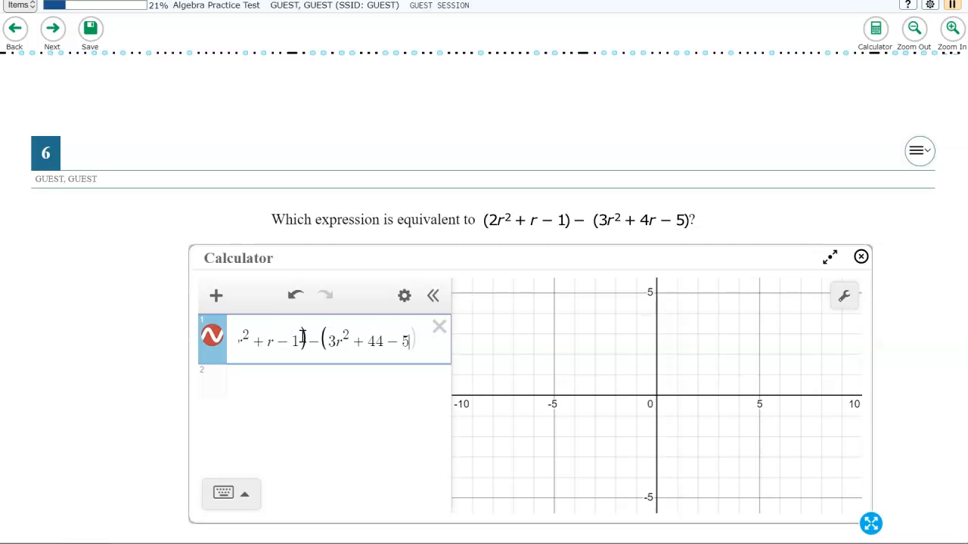
text())
click(378, 342)
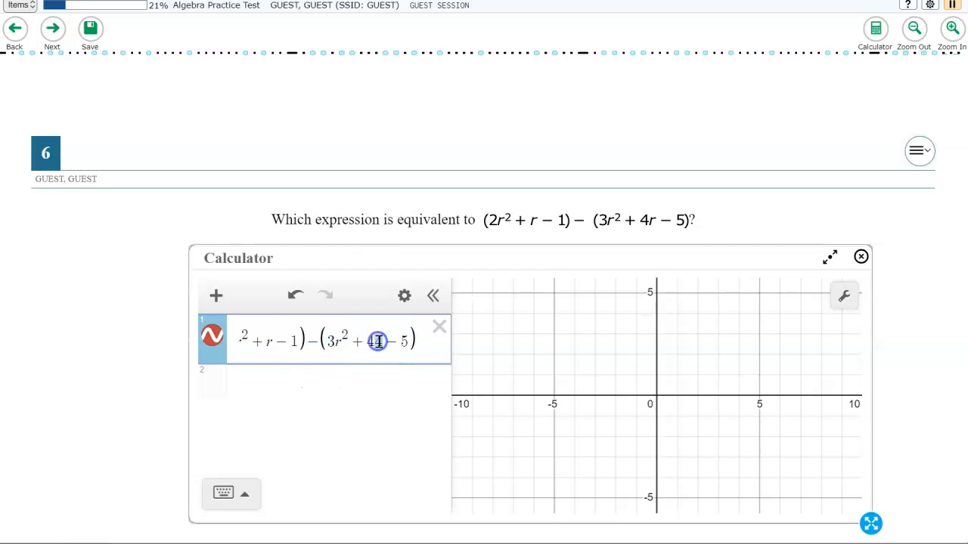
key(BackSpace)
text(r)
Step: Widen the calculator's expression list, and move and shorten the calculator window so that all four answer options are uncovered
drag(454, 378, 548, 384)
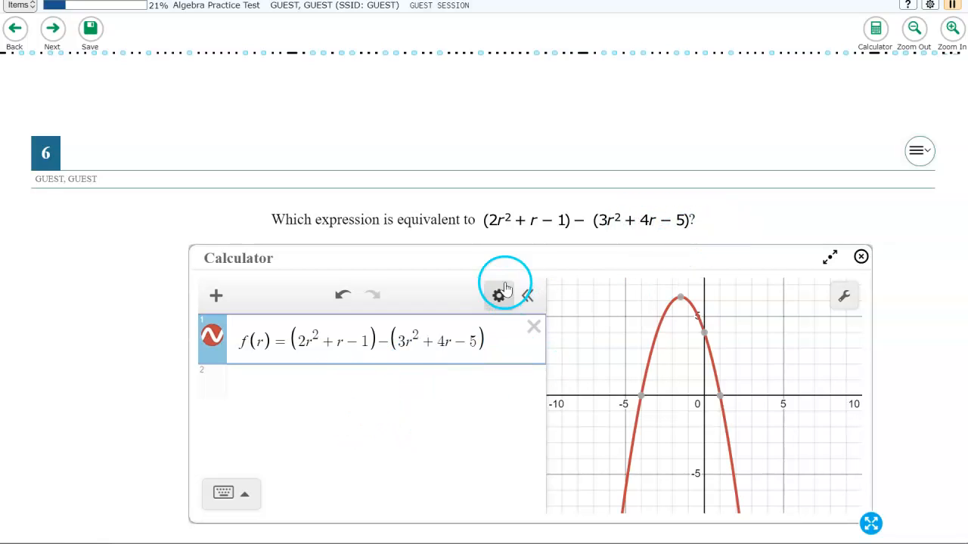
drag(512, 261, 567, 168)
drag(409, 58, 537, 11)
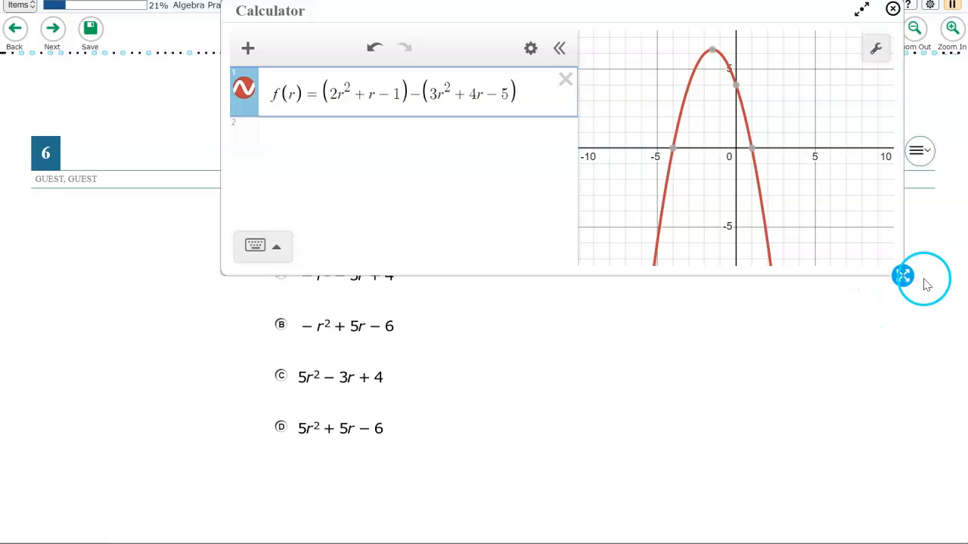
drag(905, 275, 907, 236)
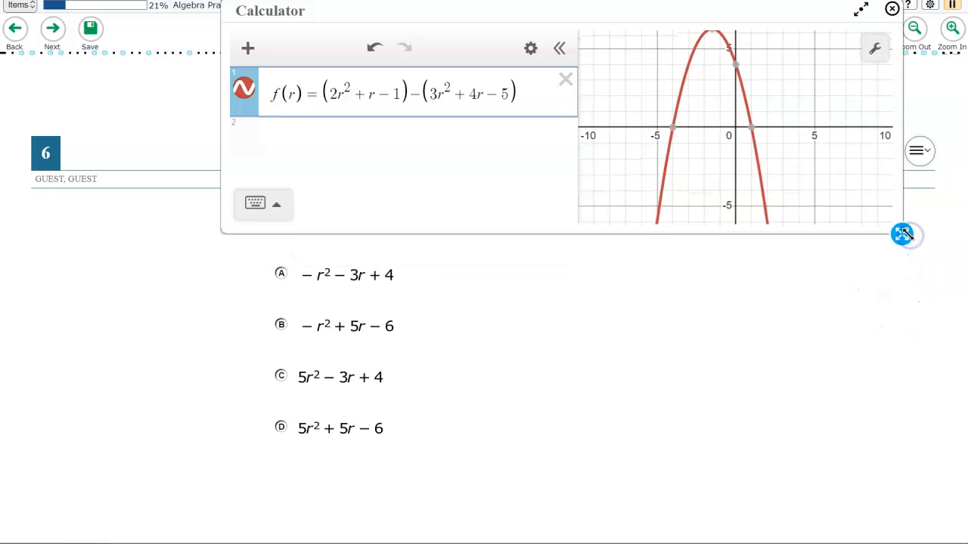
Step: Add a second expression for answer option A, g(r) = -r^2 - 3r + 4
click(303, 134)
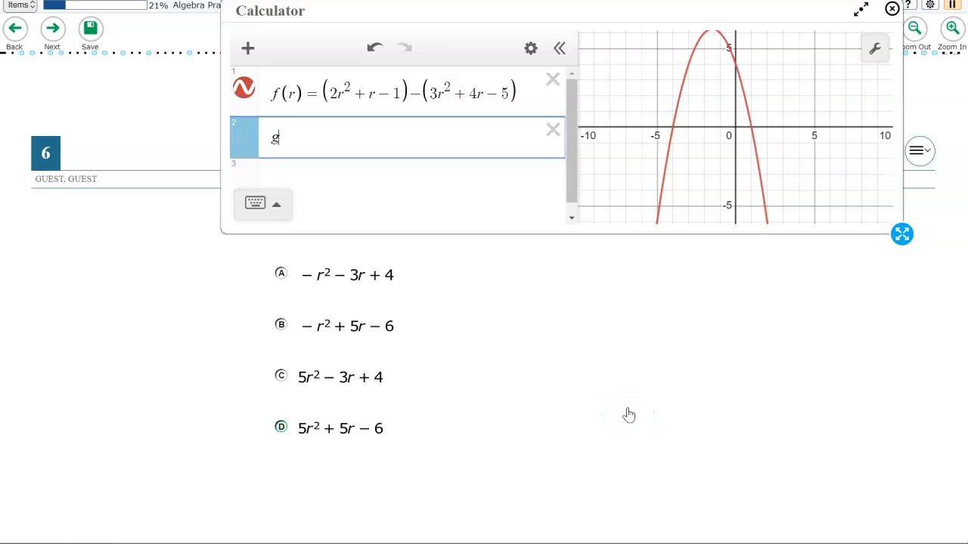
text(g(r) = )
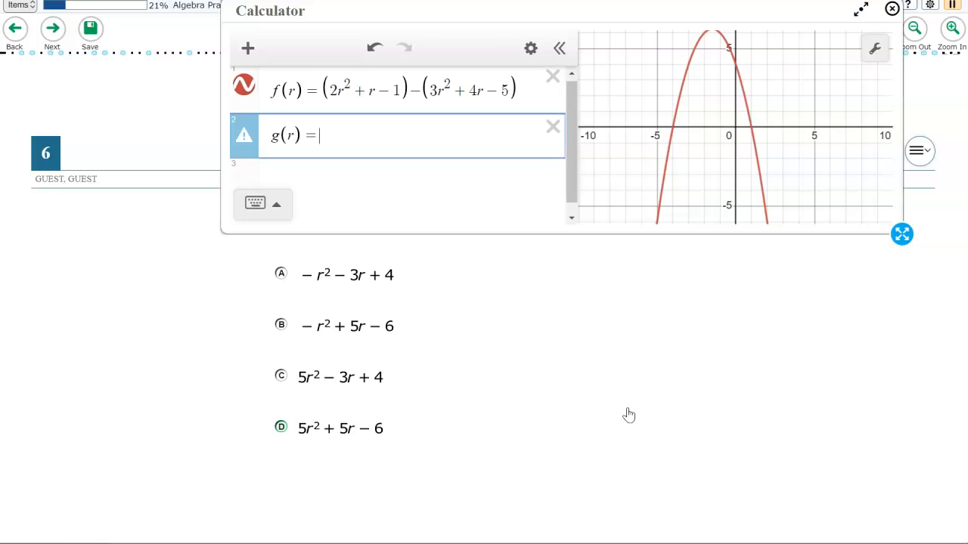
text(-r^2 )
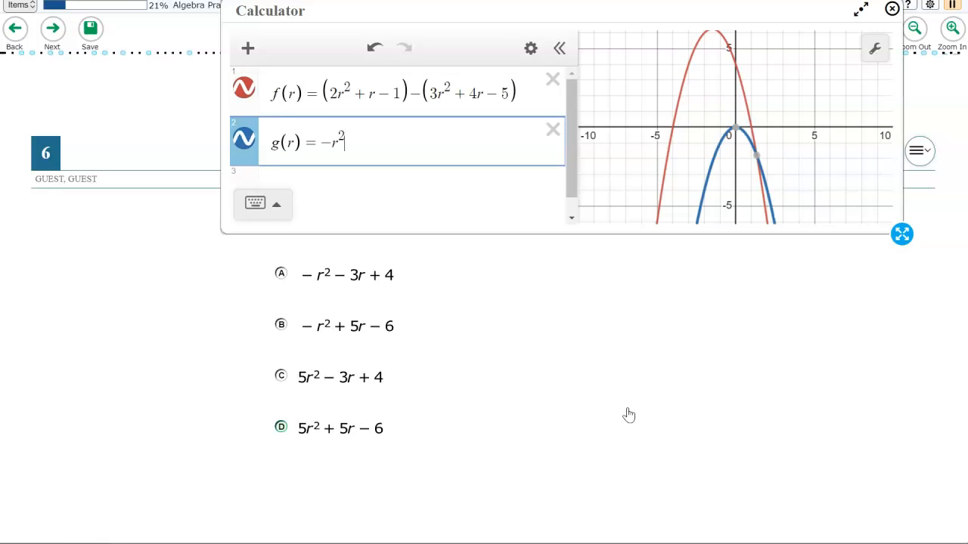
text(- 3r )
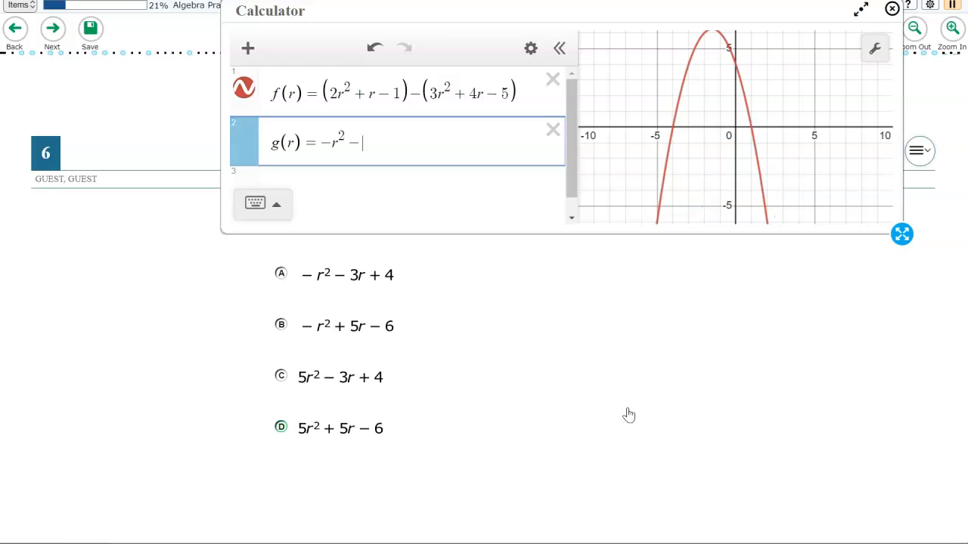
text(+ 4)
click(695, 416)
click(244, 302)
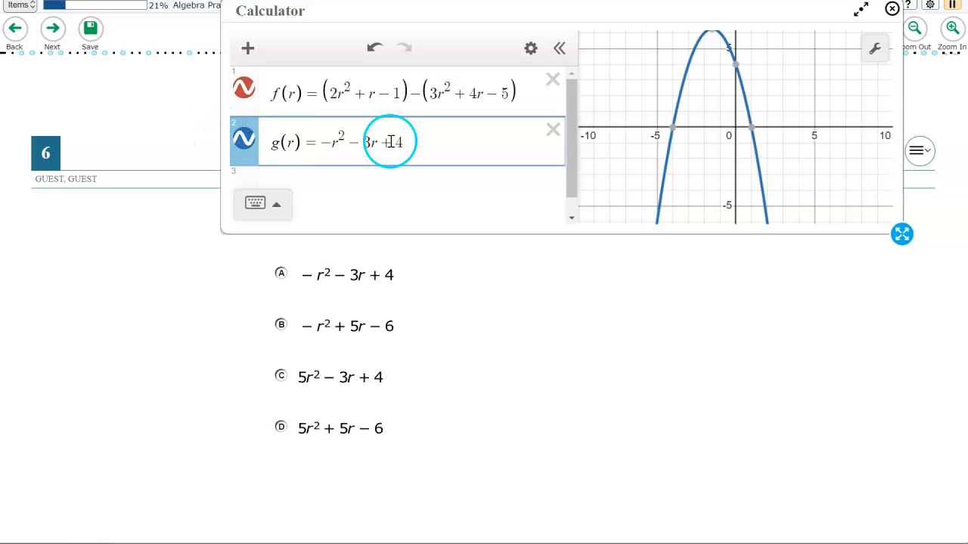
Step: Compare the graphs of f(r) and g(r) by hiding g(r) and showing it again
drag(709, 124, 717, 152)
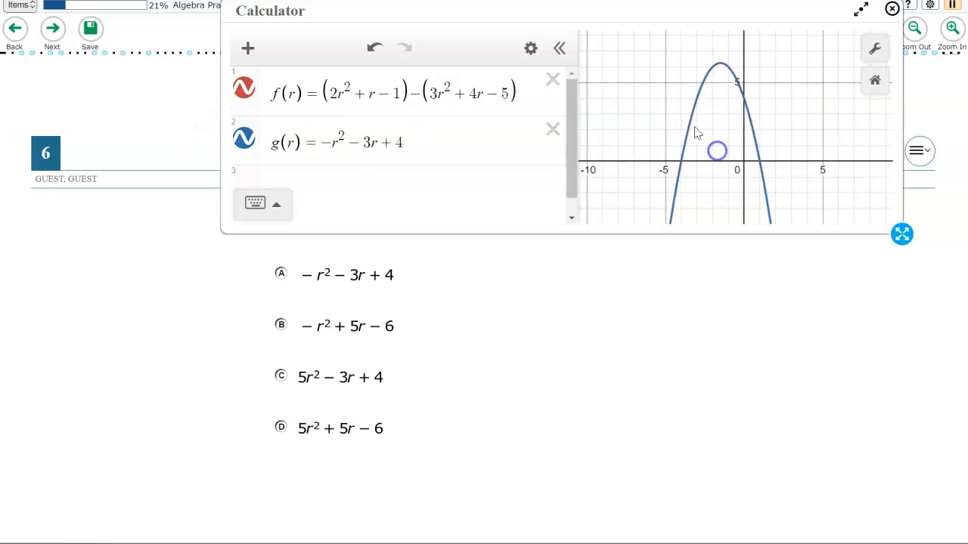
click(243, 140)
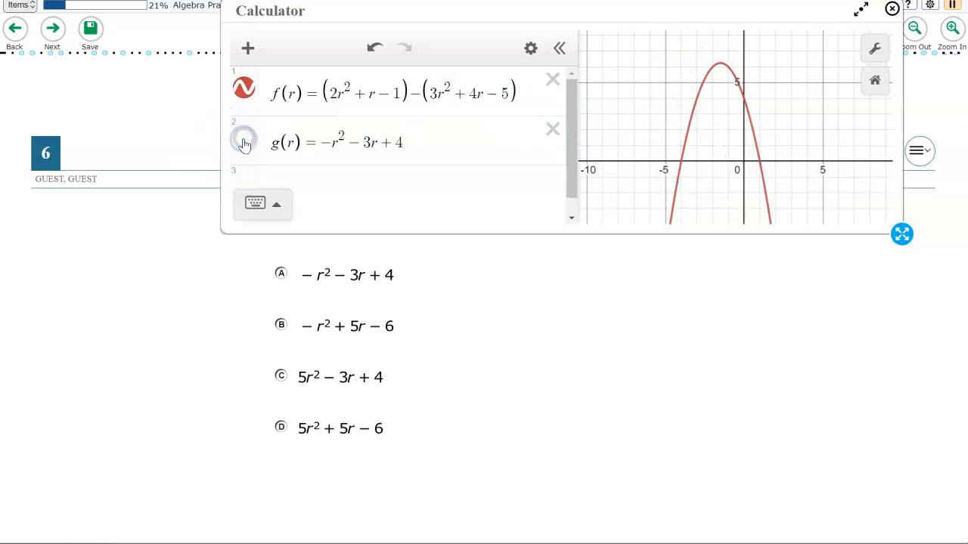
click(243, 141)
click(672, 348)
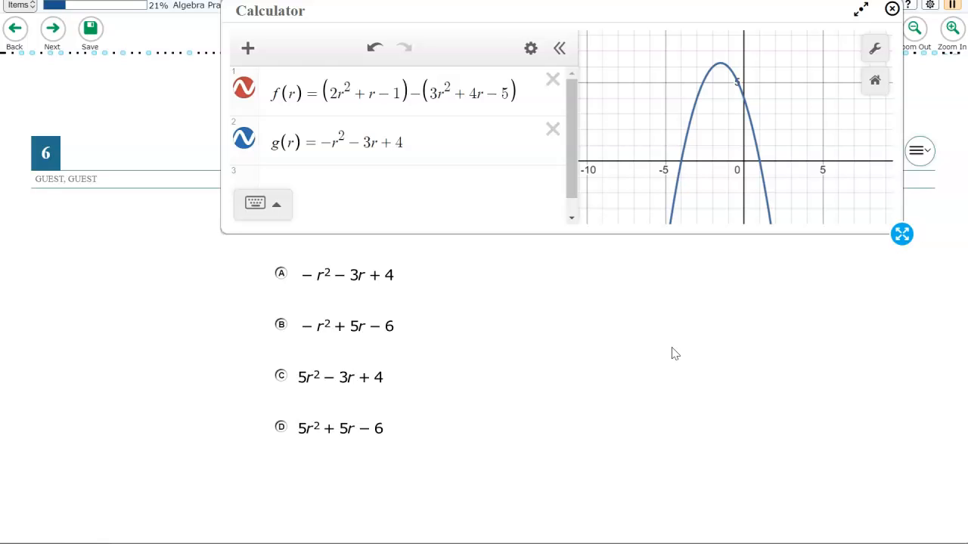
Step: Answer question 6 with option A, -r^2 - 3r + 4, and continue to question 7
click(677, 373)
click(380, 321)
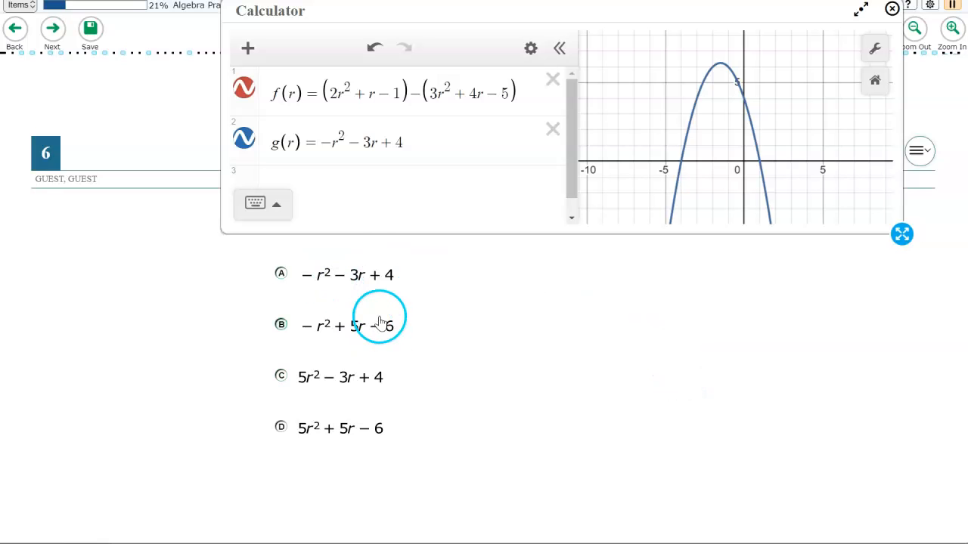
click(281, 273)
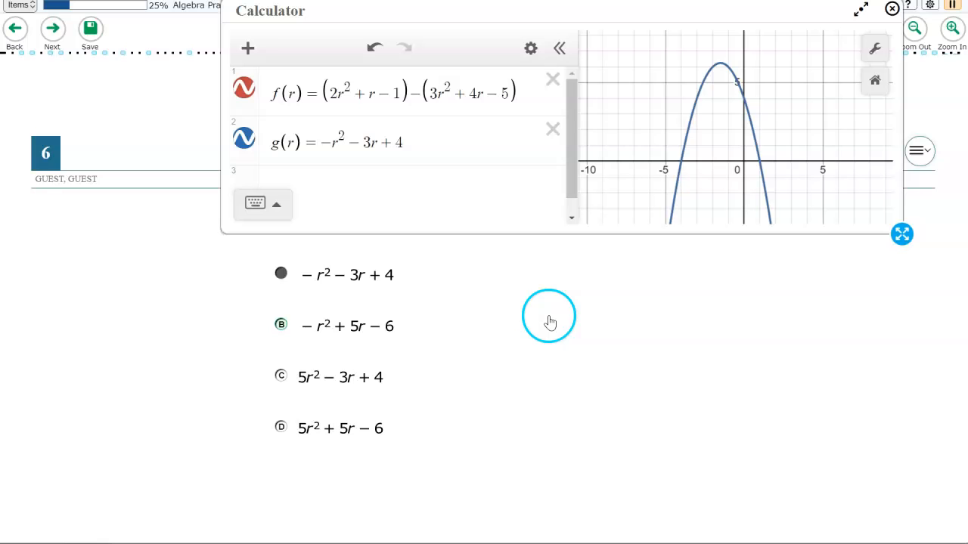
click(54, 29)
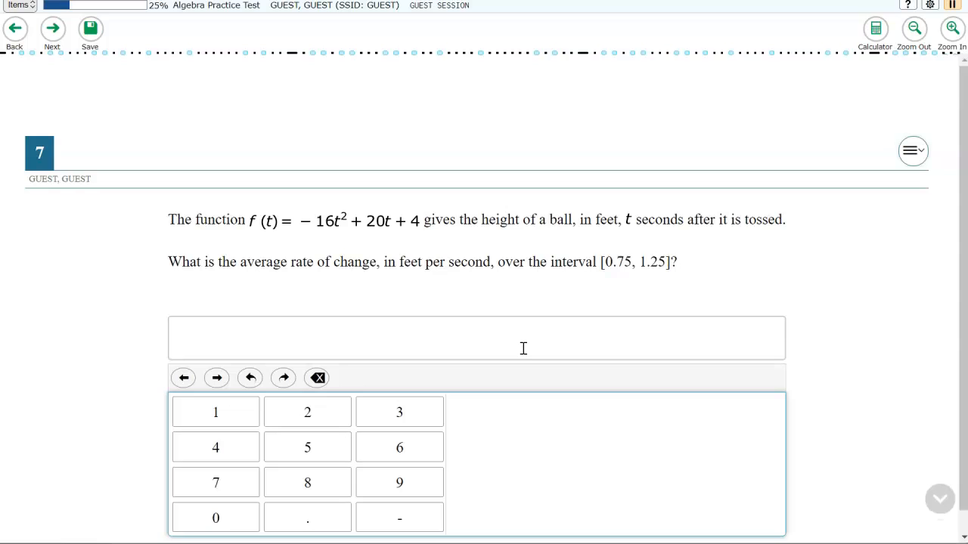
Step: Open the calculator for question 7, make its window taller and place it below the function's definition
click(451, 327)
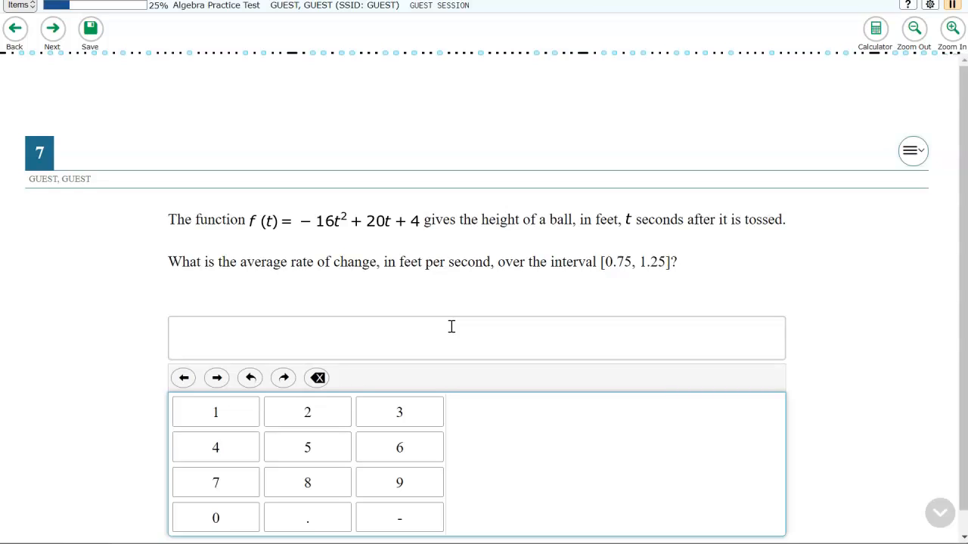
click(877, 32)
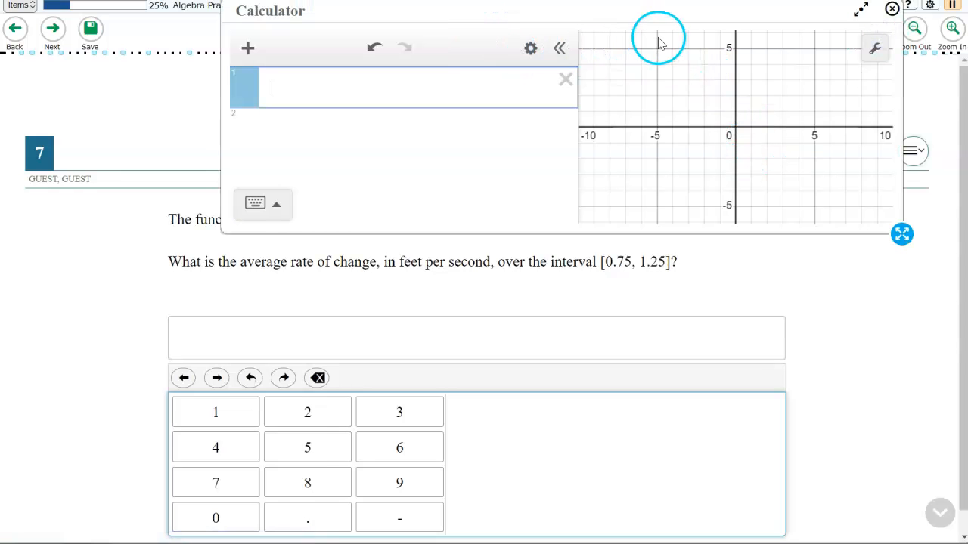
drag(902, 235, 907, 277)
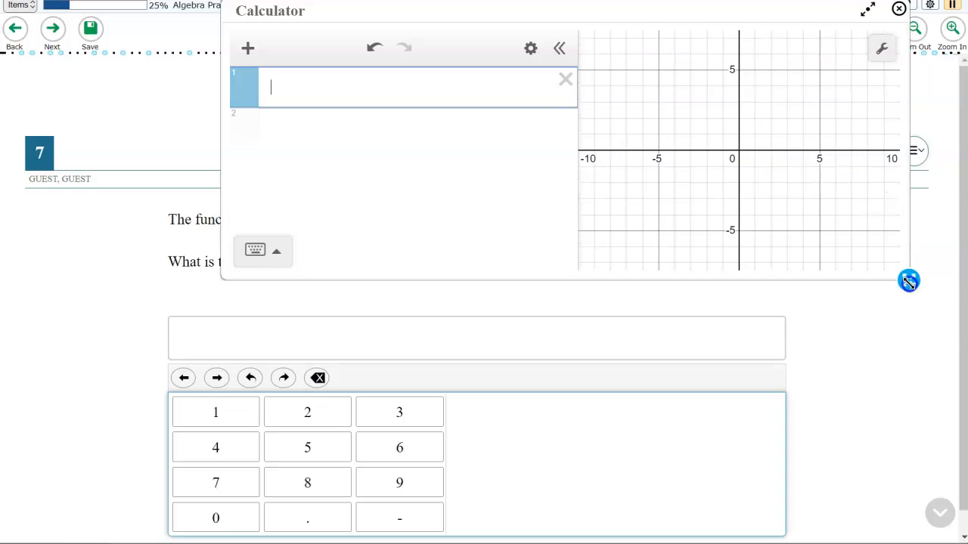
drag(459, 11, 517, 257)
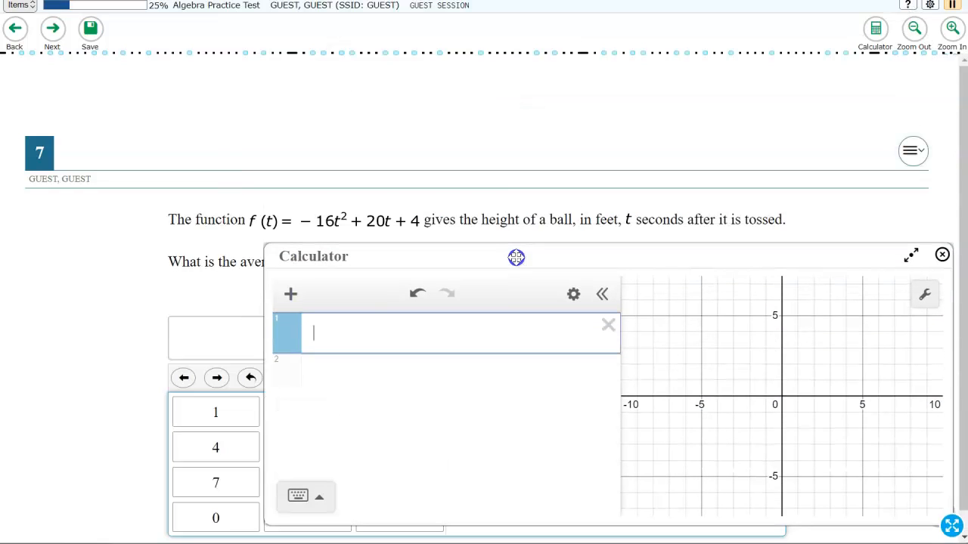
Step: Enter the ball's height function f(t) = -16t^2 + 20t + 4 as the first expression
click(390, 339)
text(f(t))
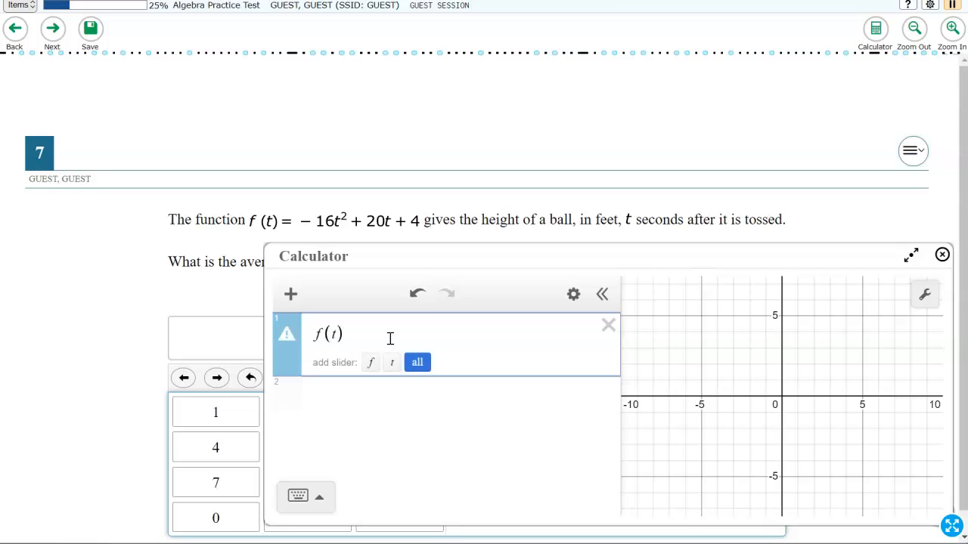
text(=)
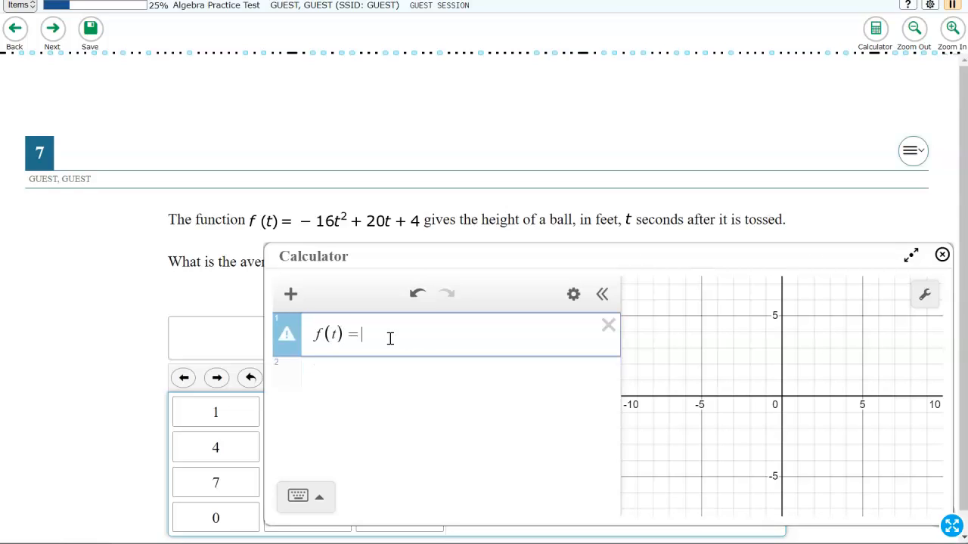
text(-1)
text(6)
text(t)
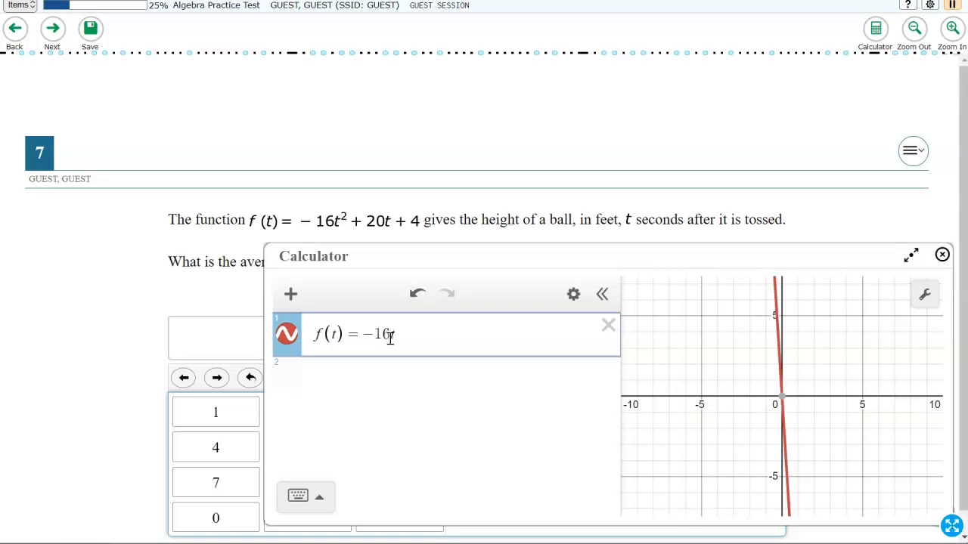
text(^2)
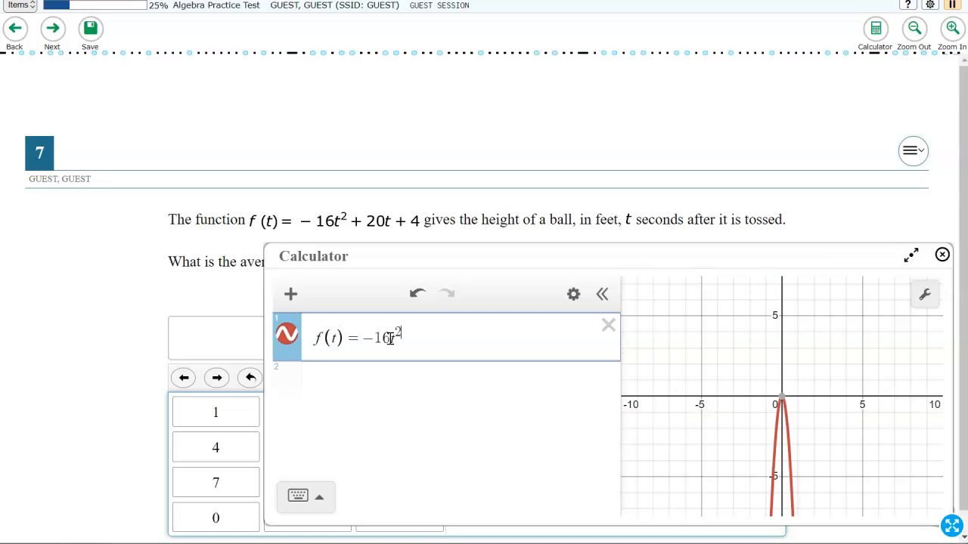
key(Right)
text(+)
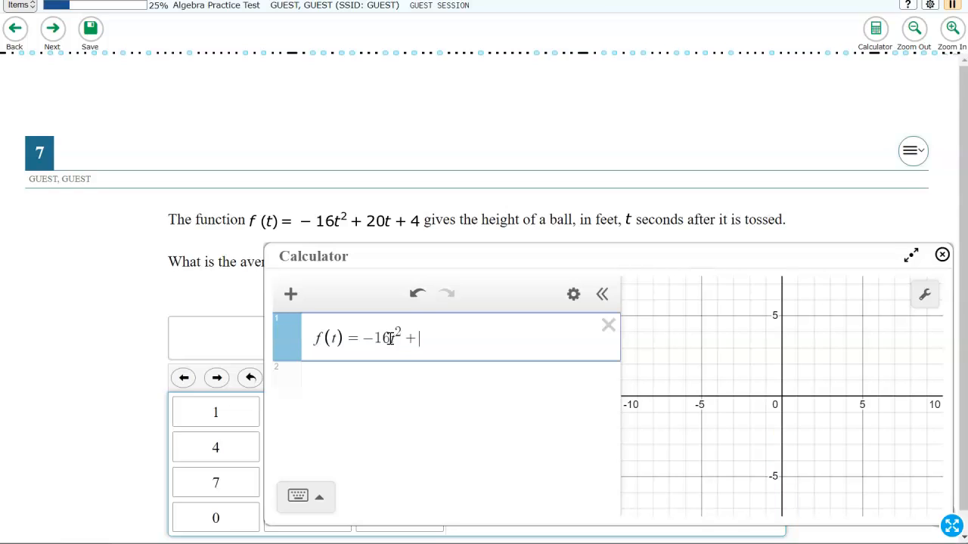
text(20t+4)
Step: Zoom out and shift the graph to bring the peak of the f(t) parabola into view
click(683, 393)
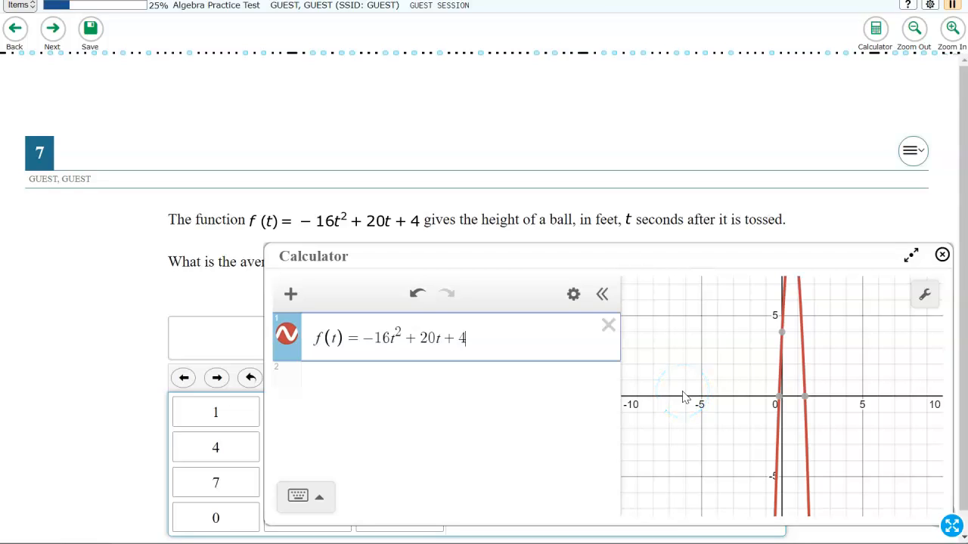
click(804, 397)
click(624, 394)
scroll(734, 382, down, 2)
scroll(735, 378, down, 2)
drag(691, 353, 697, 390)
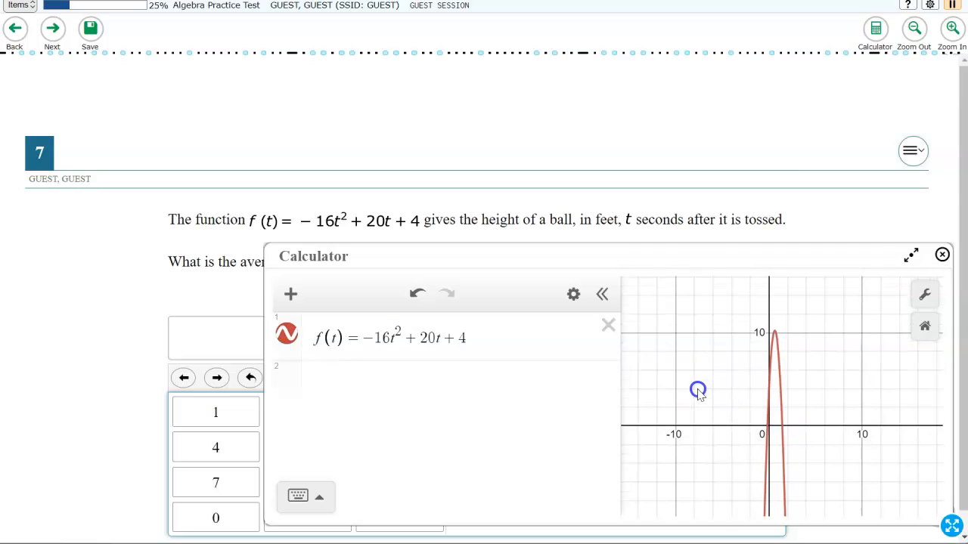
Step: Set the graph's horizontal axis range to -7 ≤ x ≤ 7 and label that axis x
scroll(696, 390, up, 2)
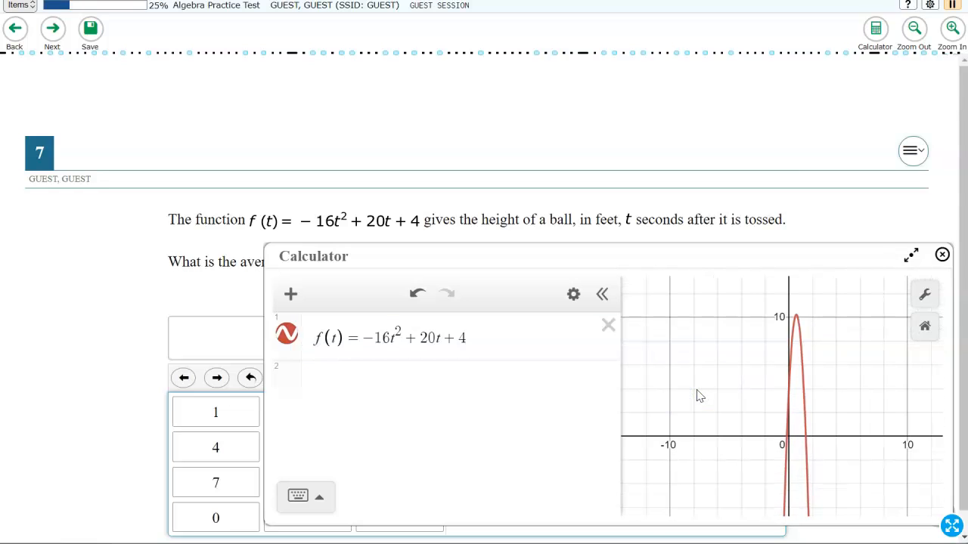
click(924, 294)
drag(728, 462, 676, 462)
text(-7)
key(Tab)
text(7)
click(871, 463)
click(843, 437)
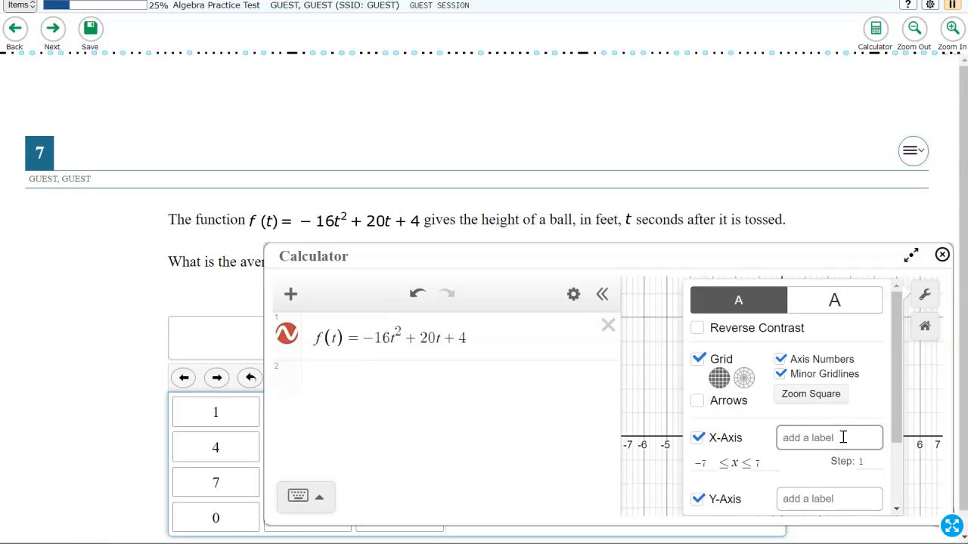
text(x)
click(864, 462)
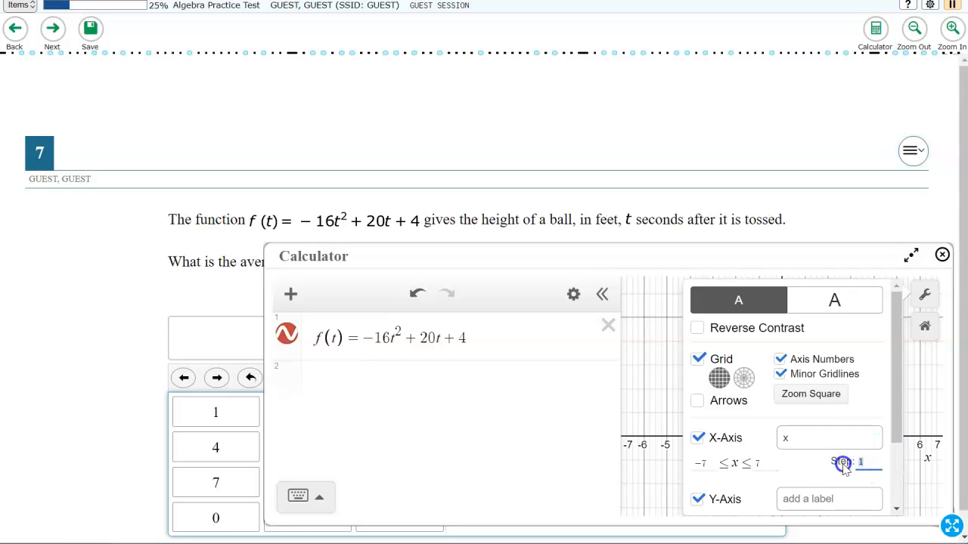
click(661, 443)
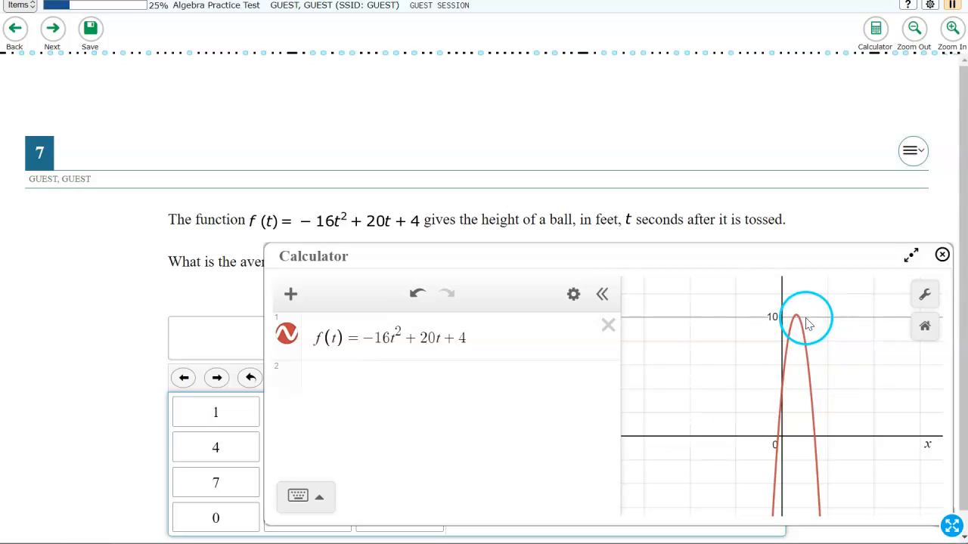
Step: Show the parabola's peak coordinates, then shrink the calculator window and move it above the line asking for the average rate of change
click(795, 319)
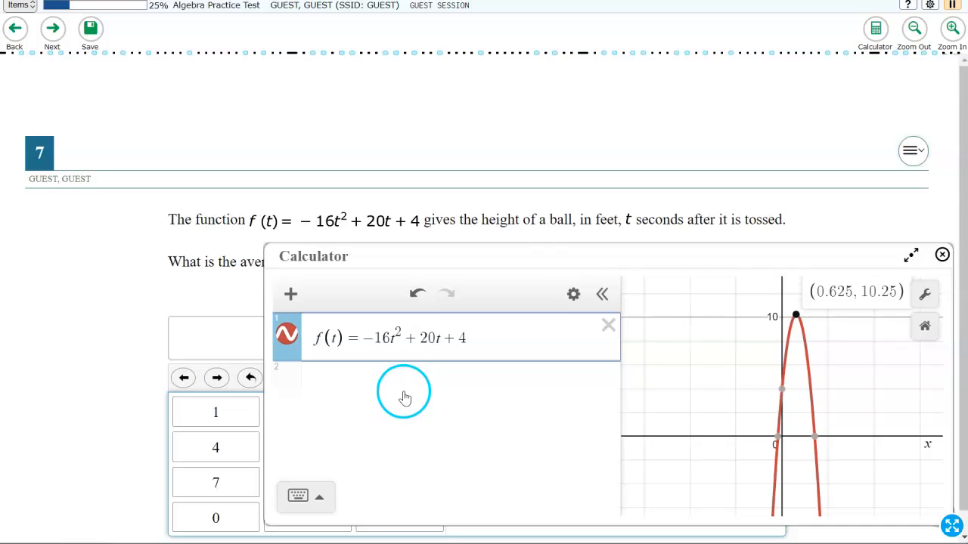
drag(614, 247, 650, 261)
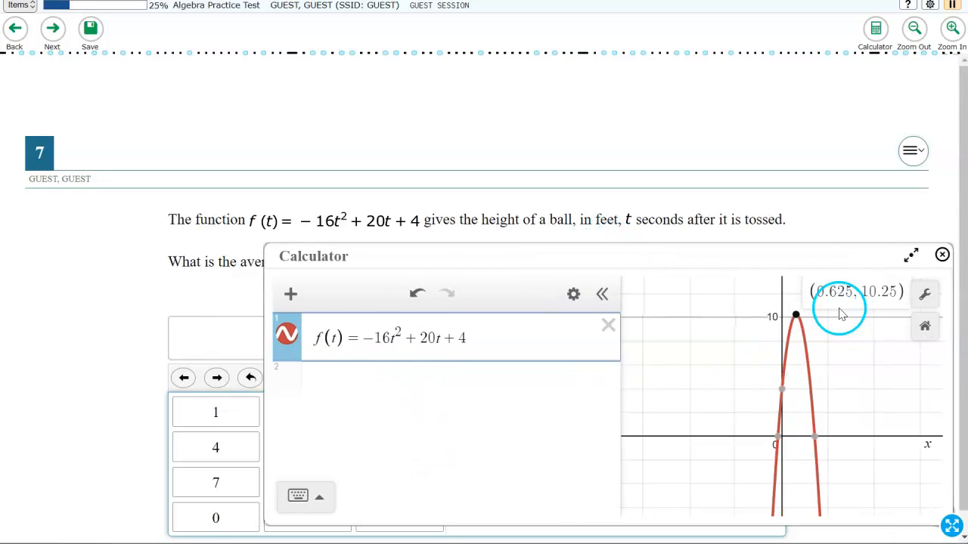
drag(949, 525, 910, 412)
drag(733, 211, 891, 526)
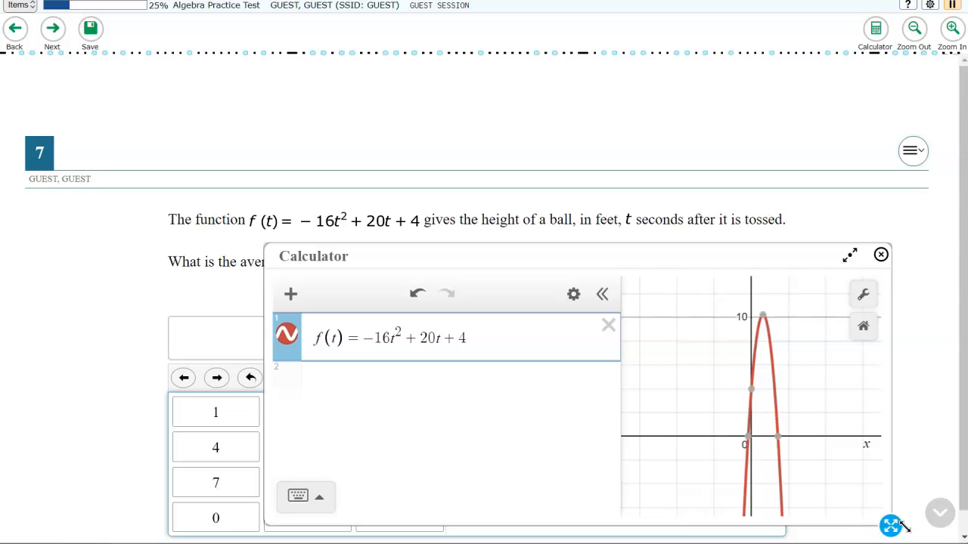
drag(722, 251, 729, 21)
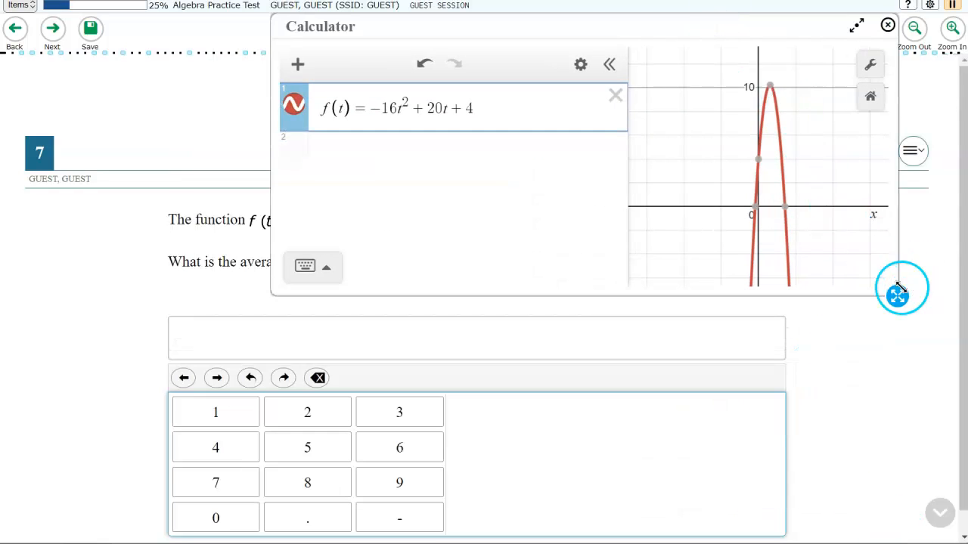
drag(893, 254, 890, 167)
Step: Plot the interval's starting point (0.75, f(0.75)) as the second expression and display its coordinate label
click(437, 160)
click(476, 265)
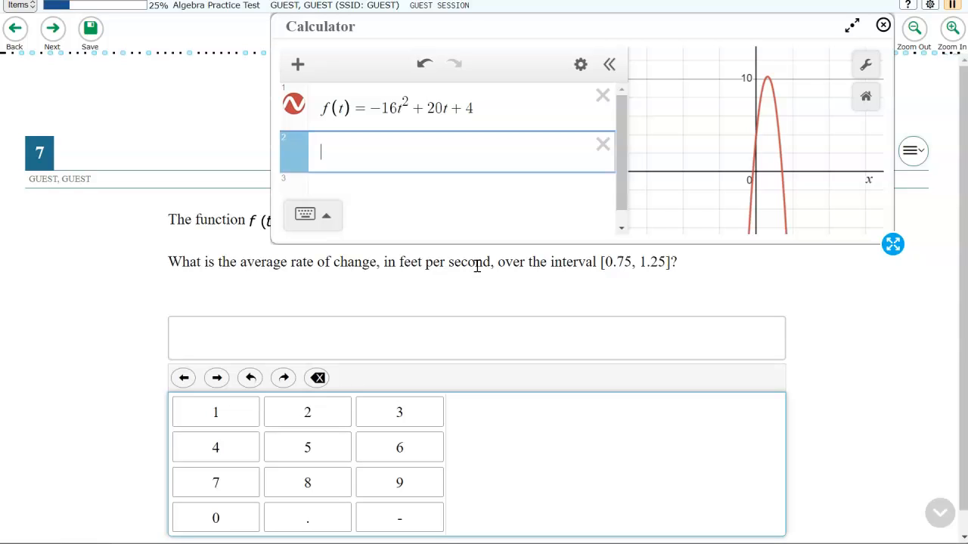
text(f()
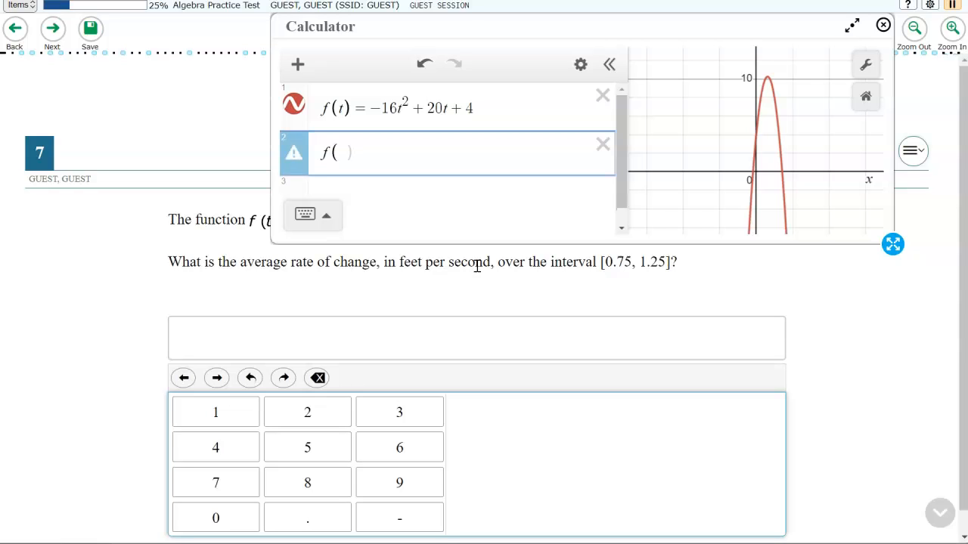
key(BackSpace)
key(BackSpace)
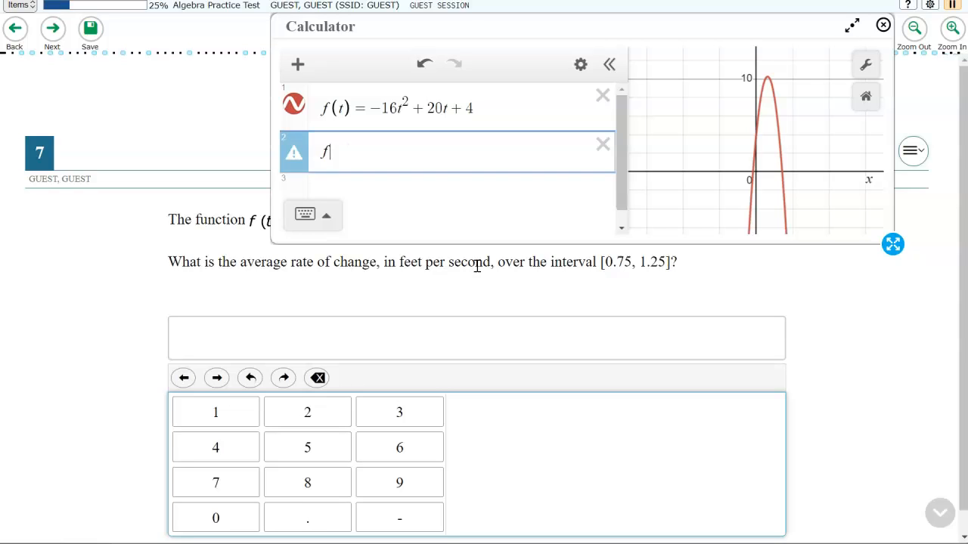
text(()
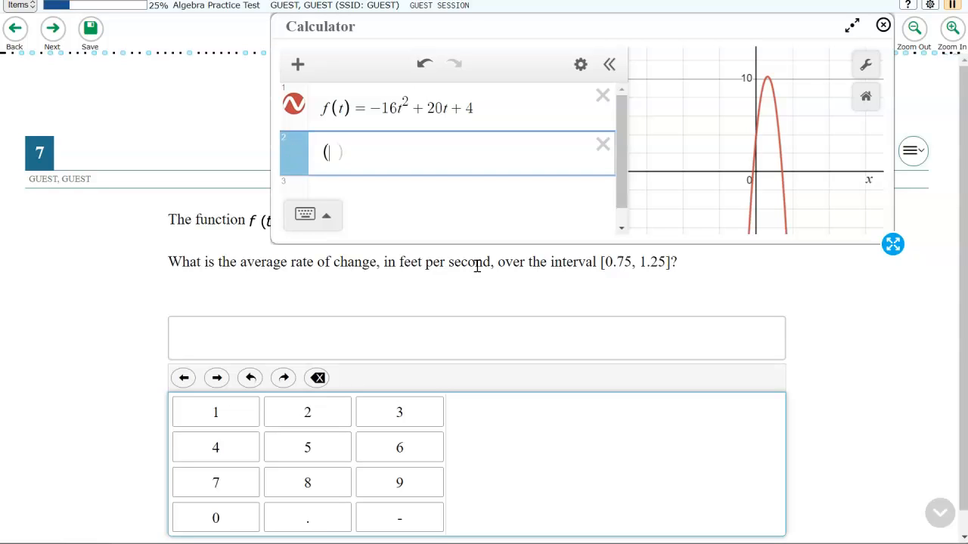
text(0.75,f()
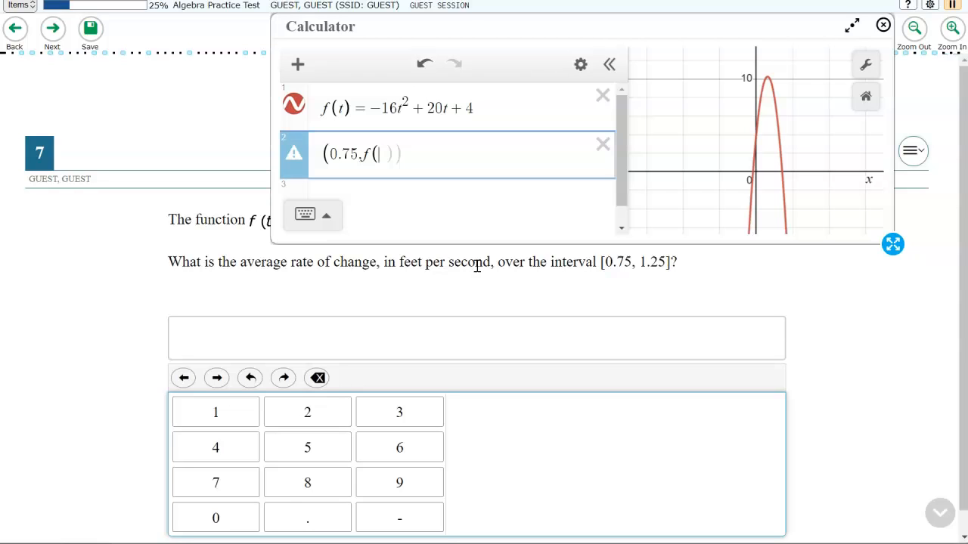
text(0.75)
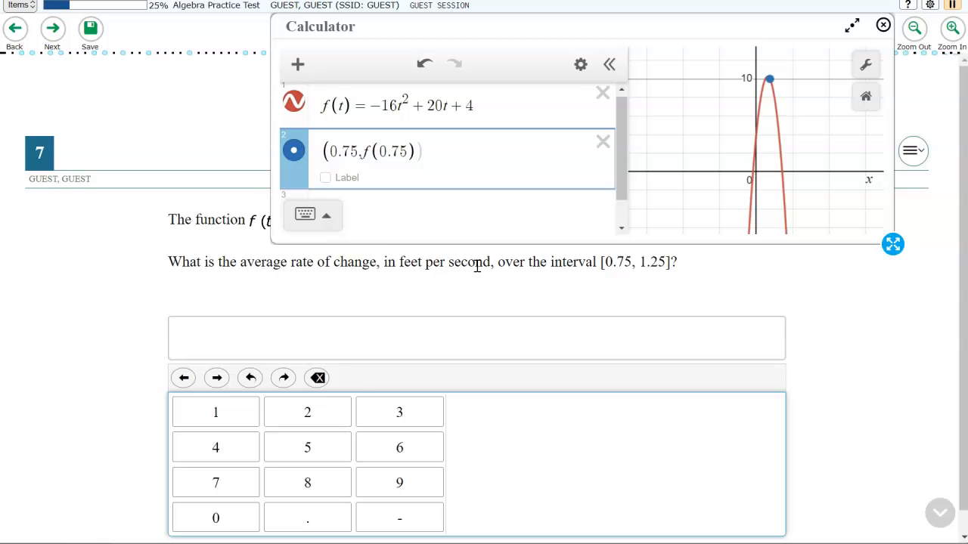
click(326, 177)
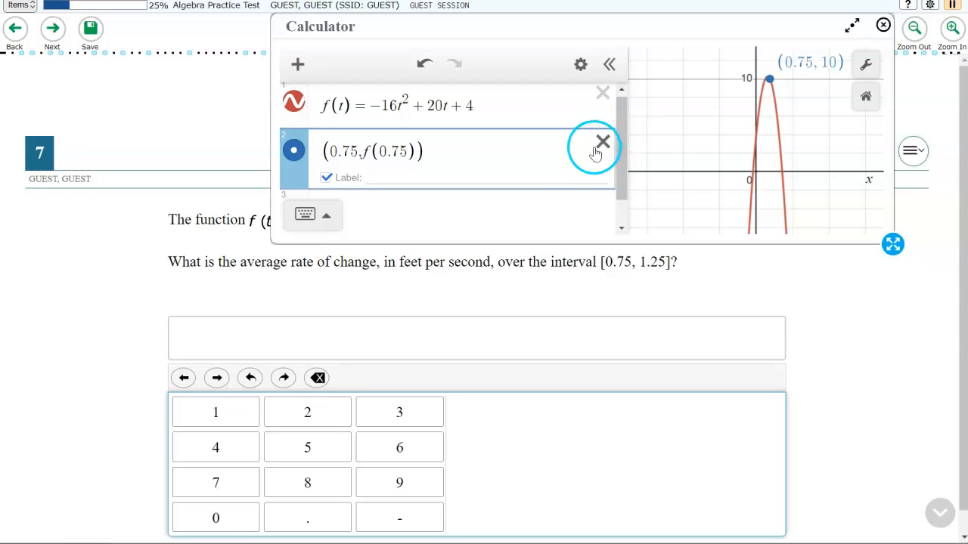
Step: Plot the interval's end point (1.25, f(1.25)) as the third expression and display its coordinate label
click(476, 213)
click(378, 189)
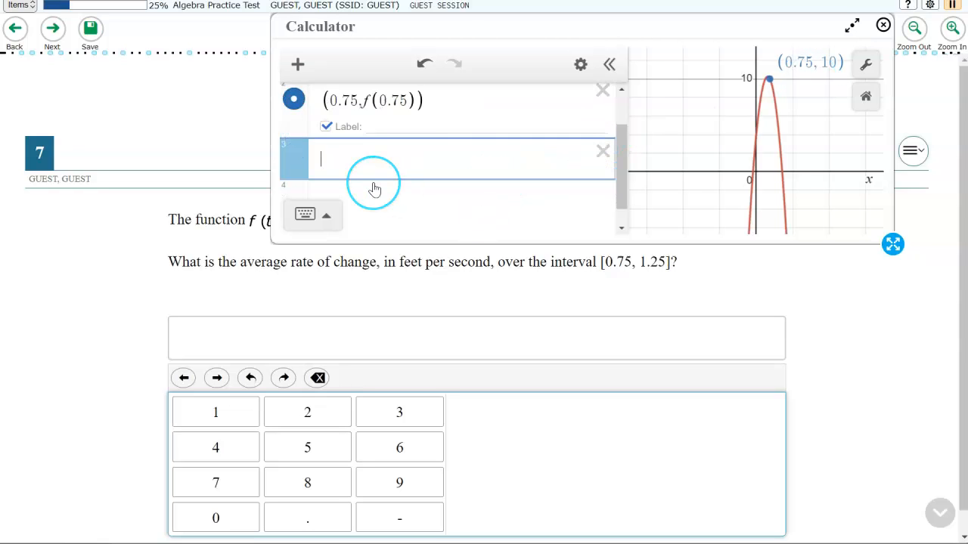
text(()
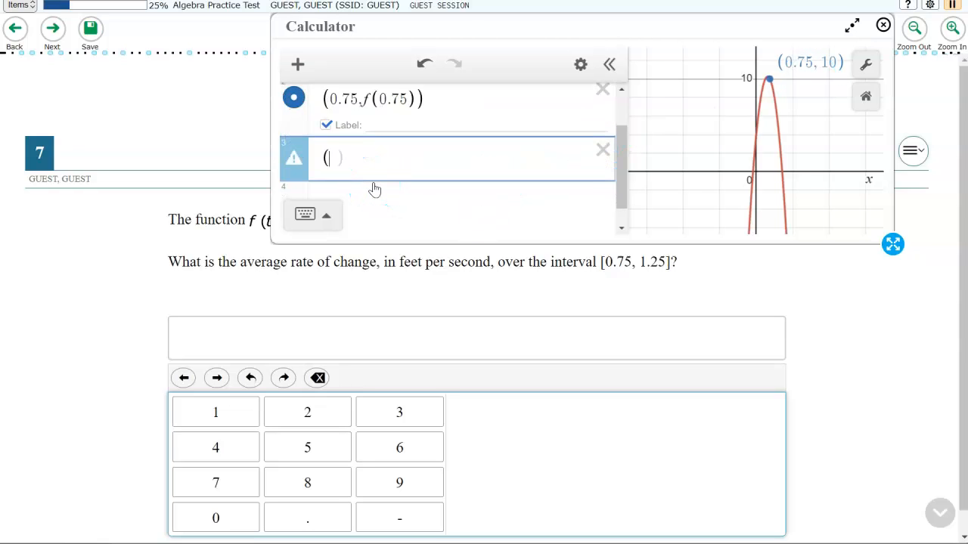
text(1.25)
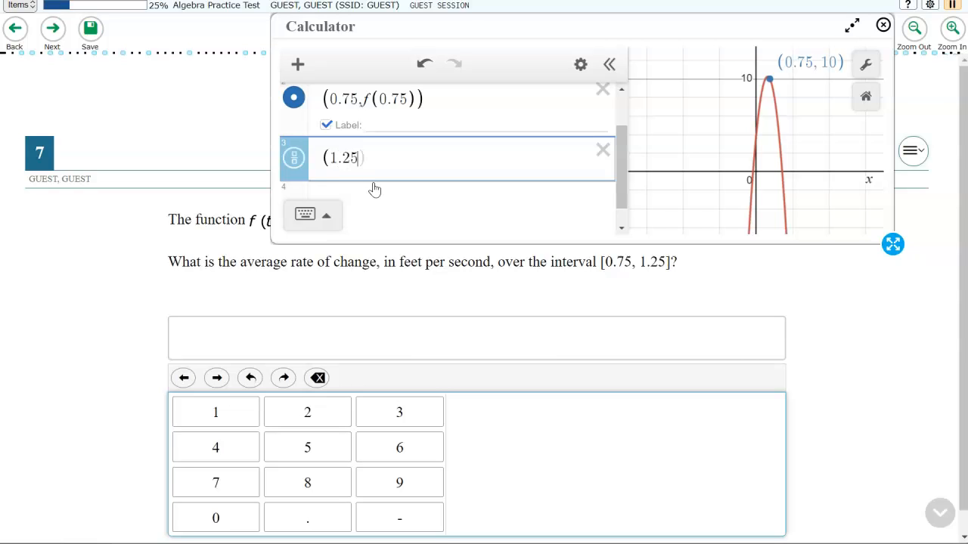
text(,f(1.25)
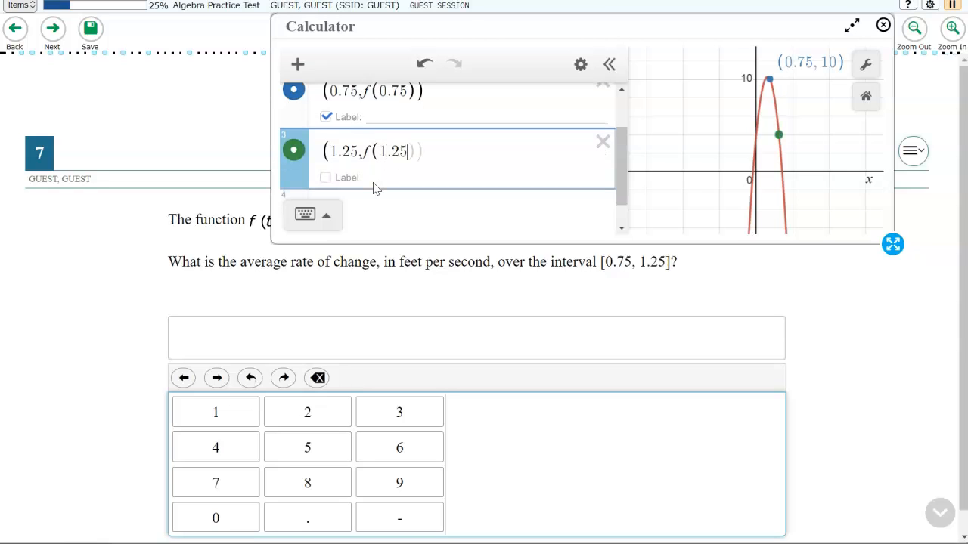
click(325, 177)
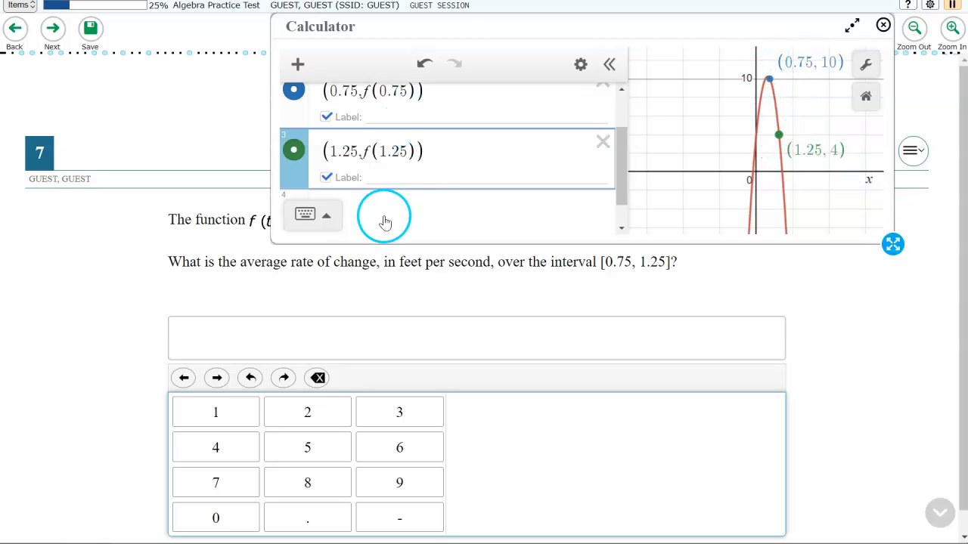
Step: Enter the height difference f(1.25) - f(0.75) as the fourth expression
scroll(410, 214, up, 1)
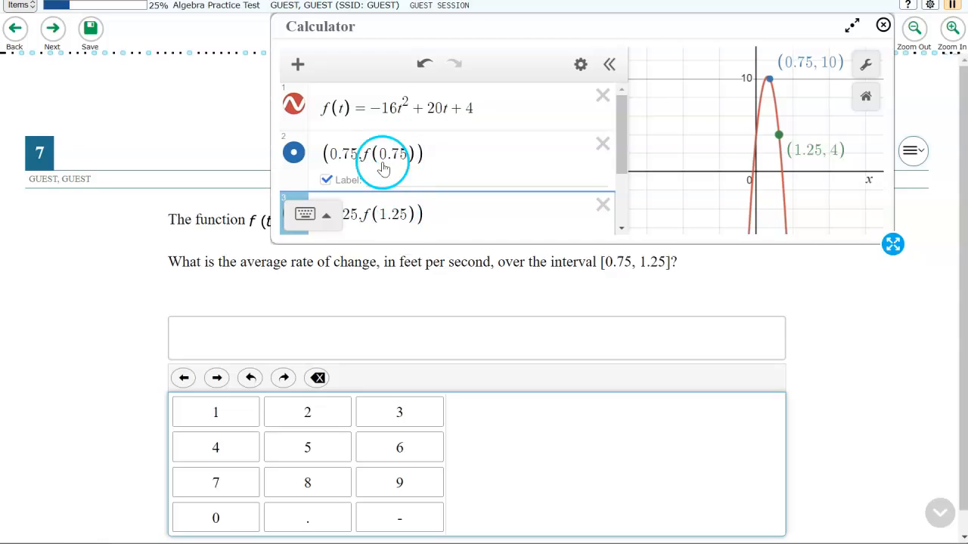
scroll(396, 199, down, 1)
click(393, 202)
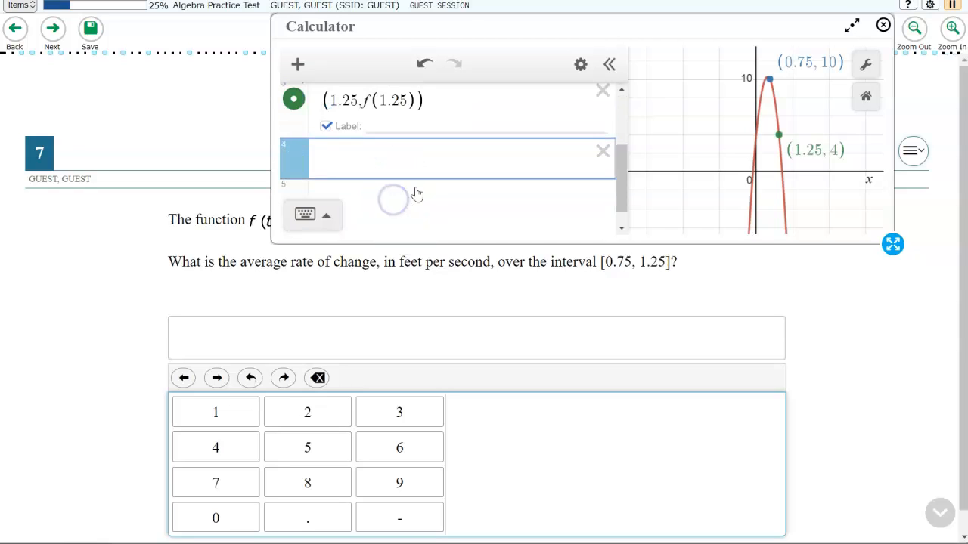
text(f(1.25))
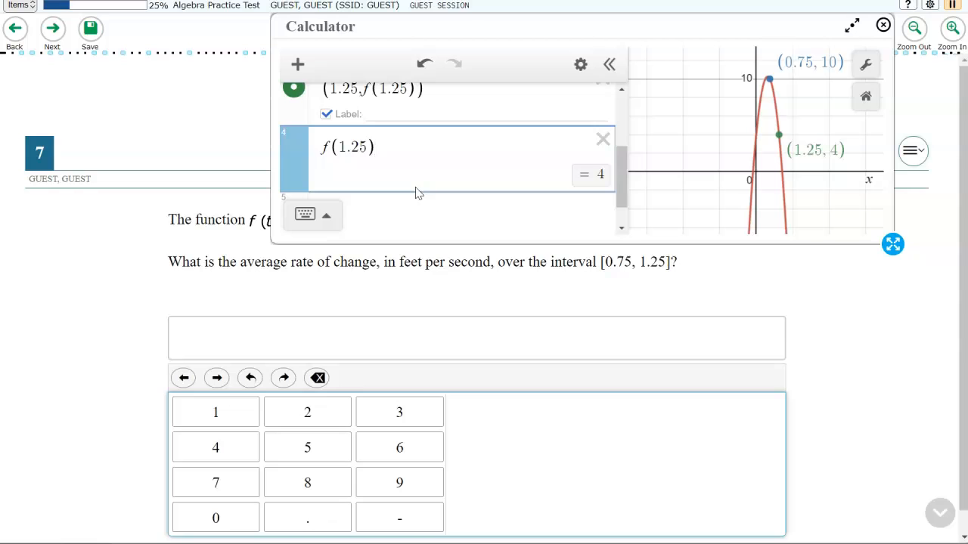
text(-)
text(f()
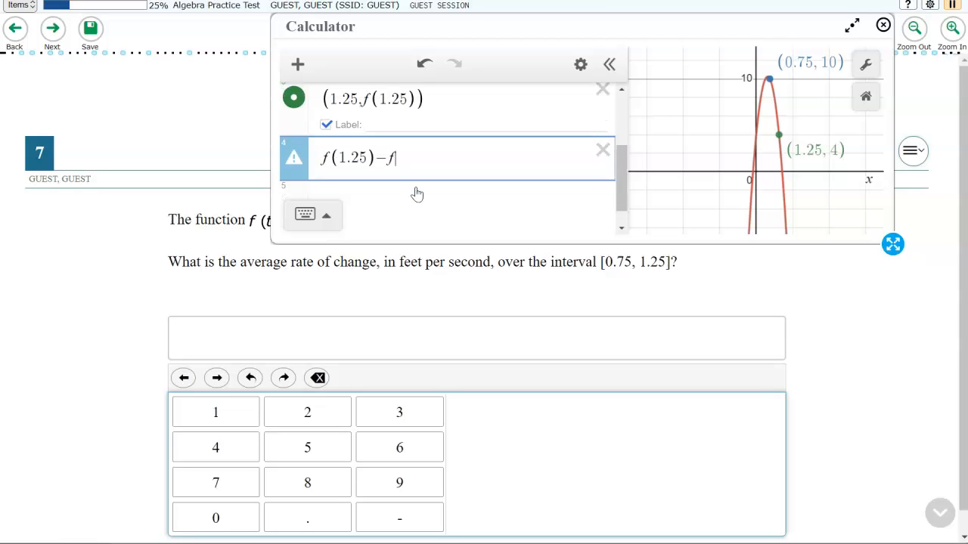
text(0.75)
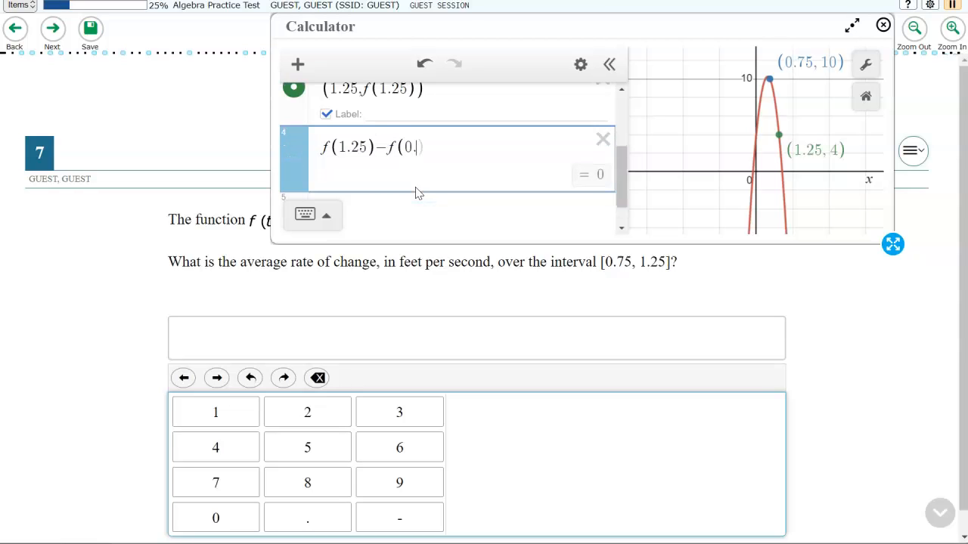
text())
Step: Divide the height difference by 1.25 - 0.75 to calculate the average rate of change
drag(454, 177, 313, 148)
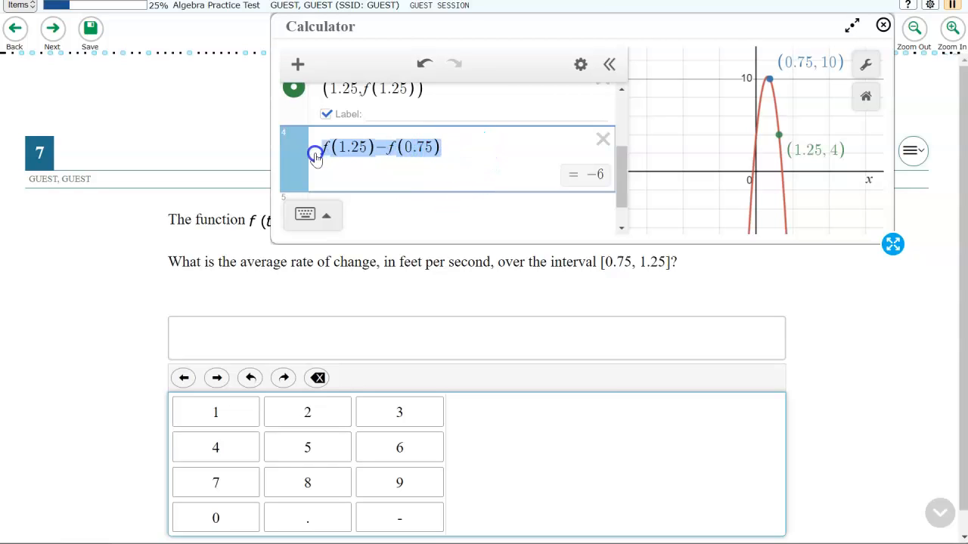
click(472, 208)
text(/)
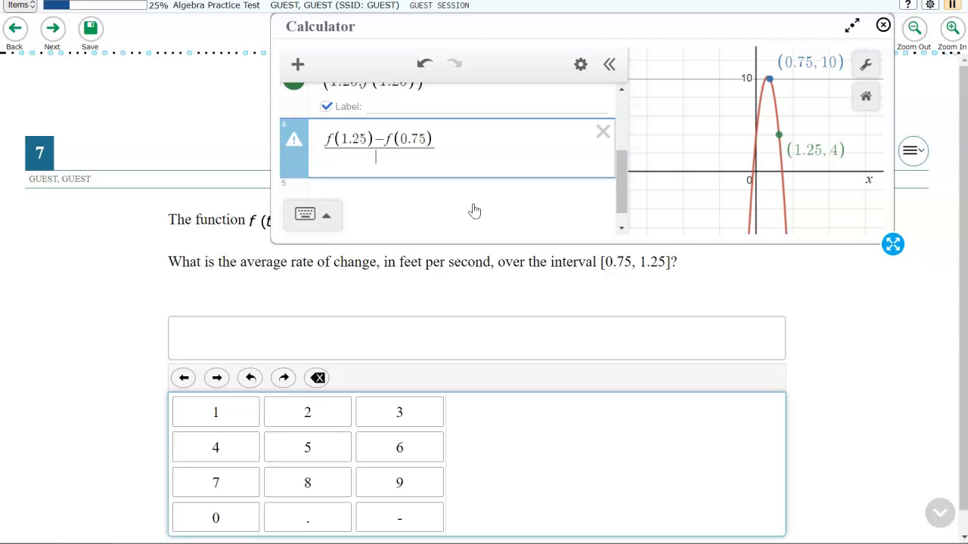
text(1.25)
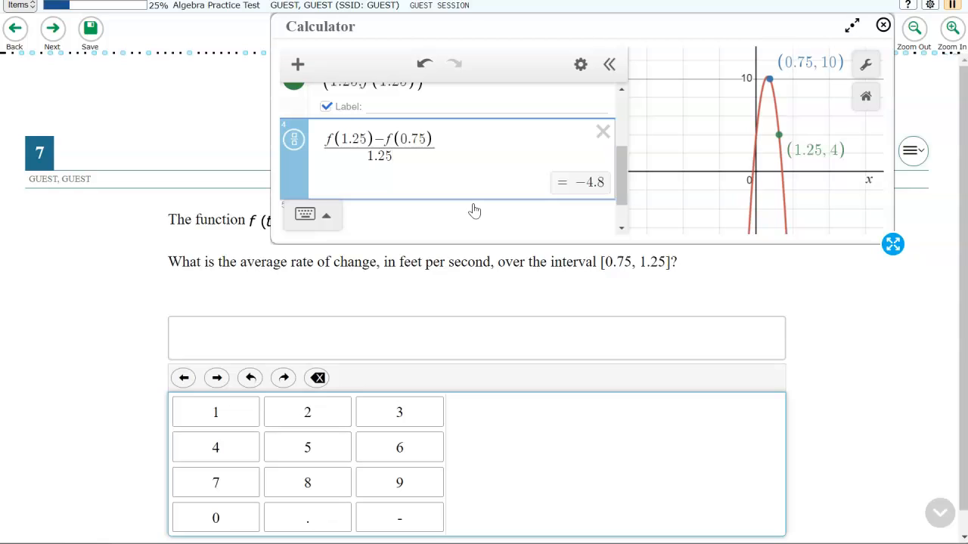
text(-)
text(0.75)
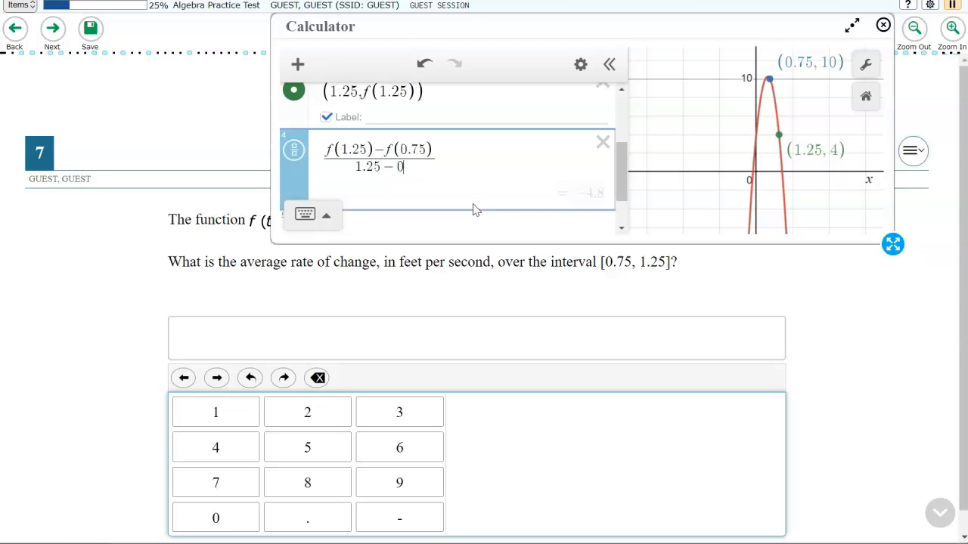
Step: Review the function, the two labelled points and the average rate of change quotient in the expression list
click(510, 353)
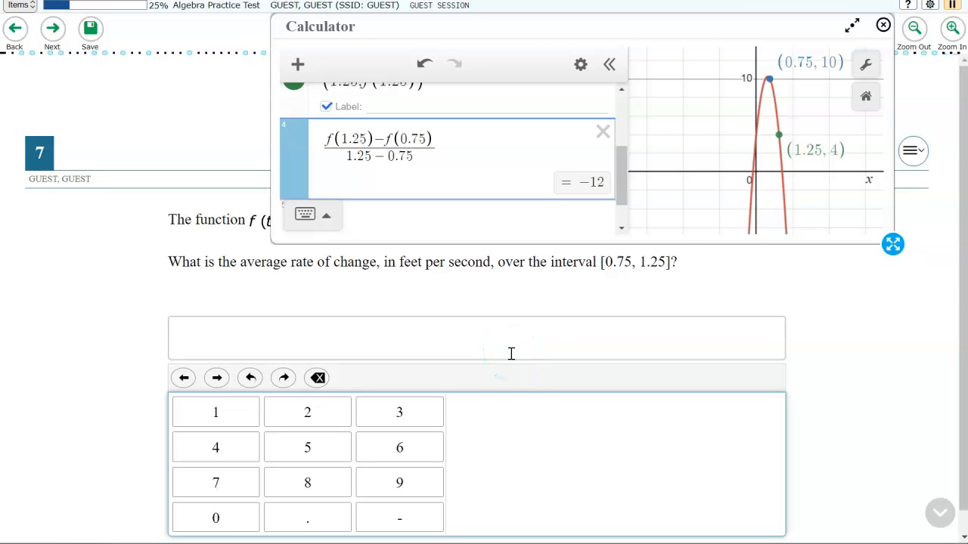
scroll(529, 179, up, 5)
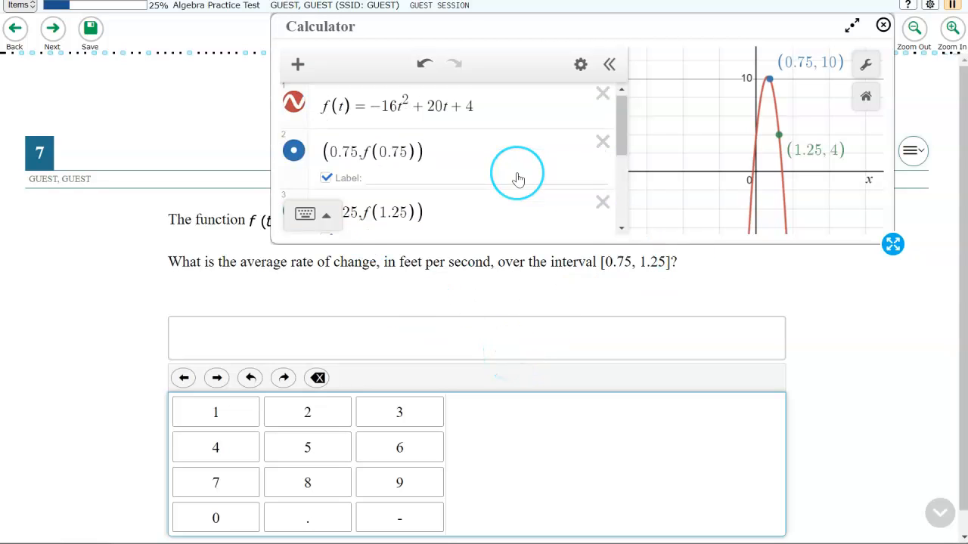
scroll(454, 166, down, 5)
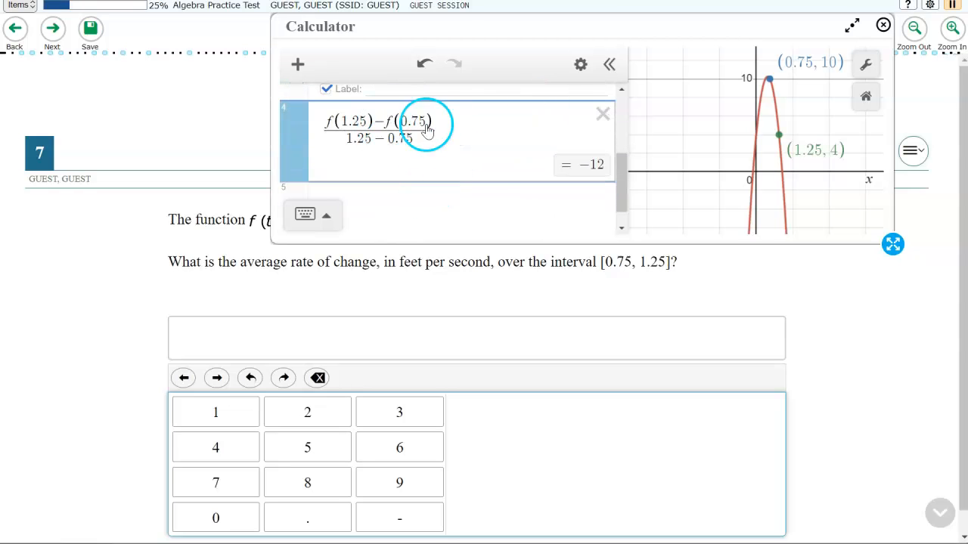
scroll(486, 179, up, 5)
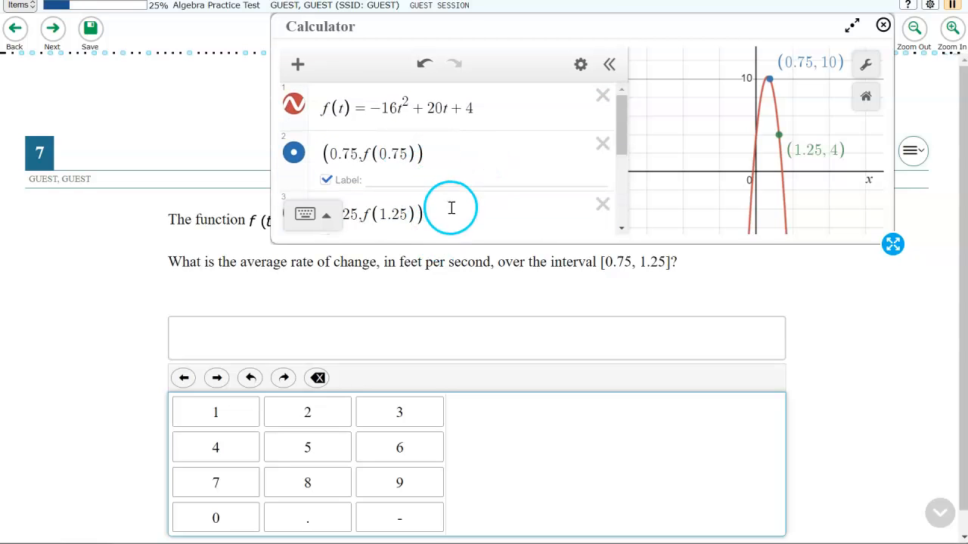
scroll(451, 208, down, 3)
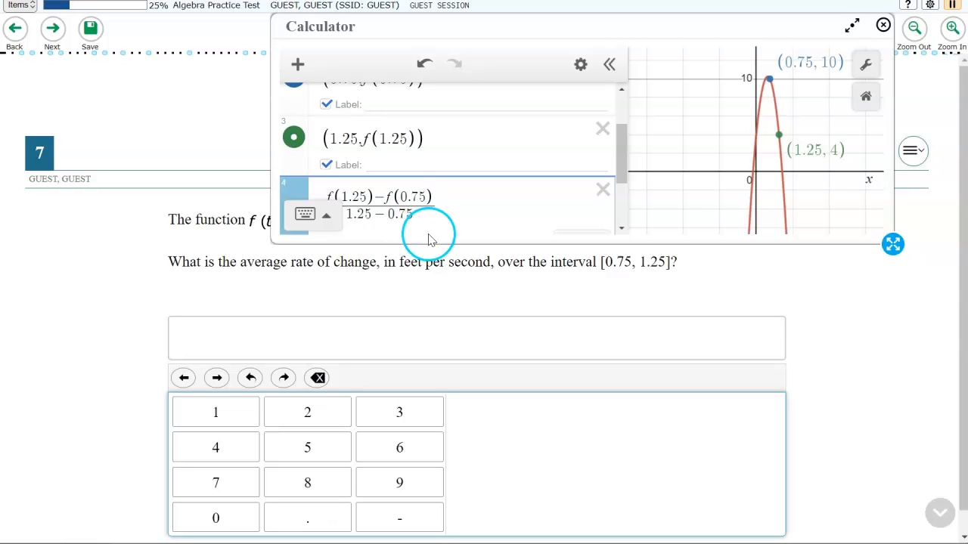
click(431, 200)
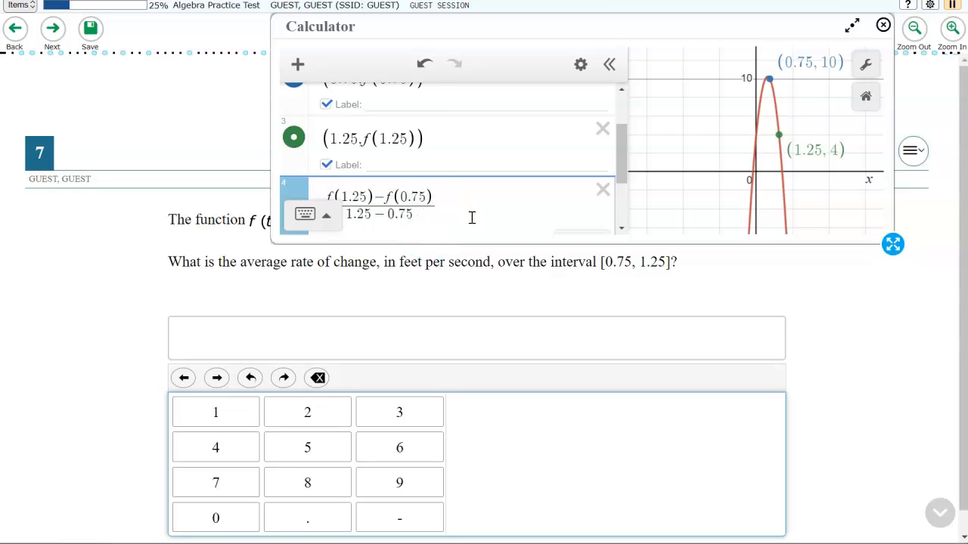
Step: Enter -12 as the average rate of change in the answer field of question 7
scroll(456, 210, down, 1)
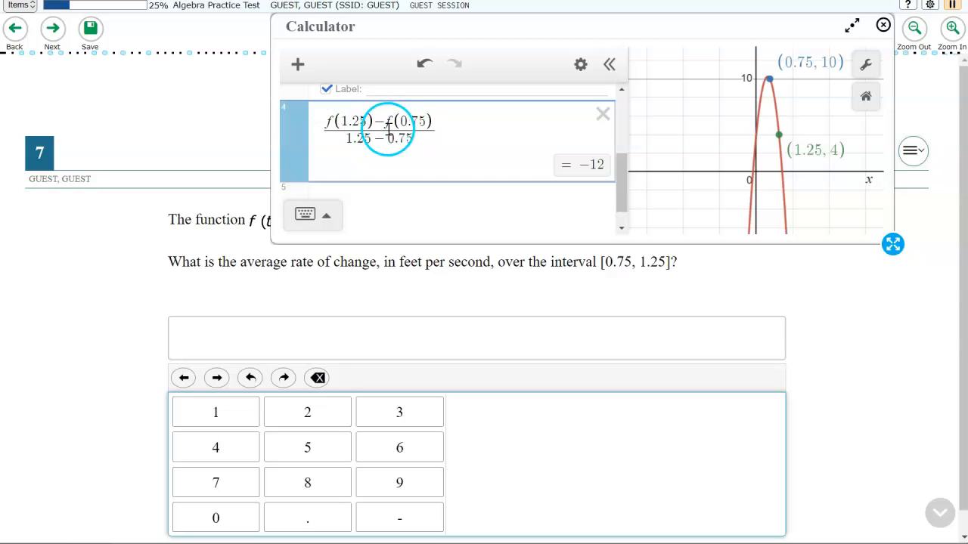
click(302, 334)
text(-12)
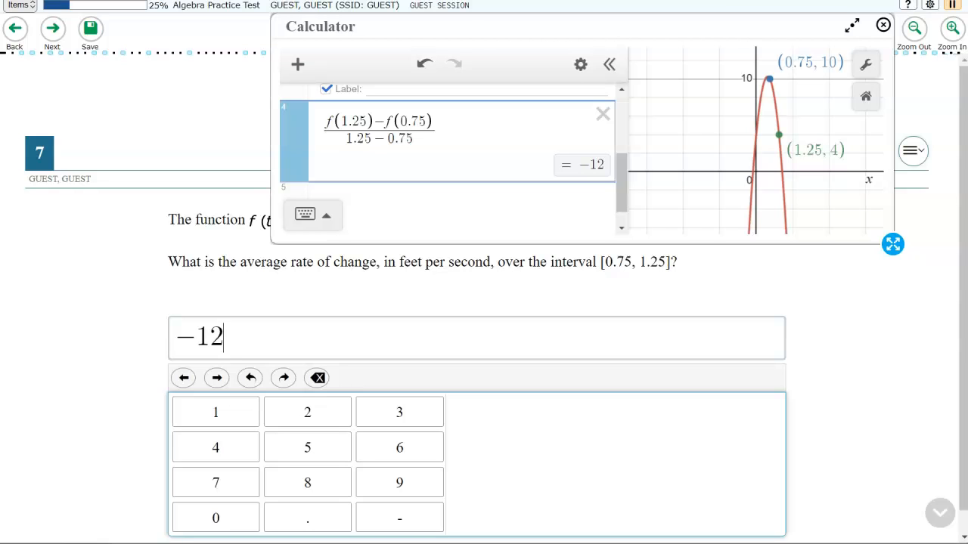
Step: Advance to question 8, choose answer A, q(x) > r(x) for all values of x, and continue to question 9
click(51, 30)
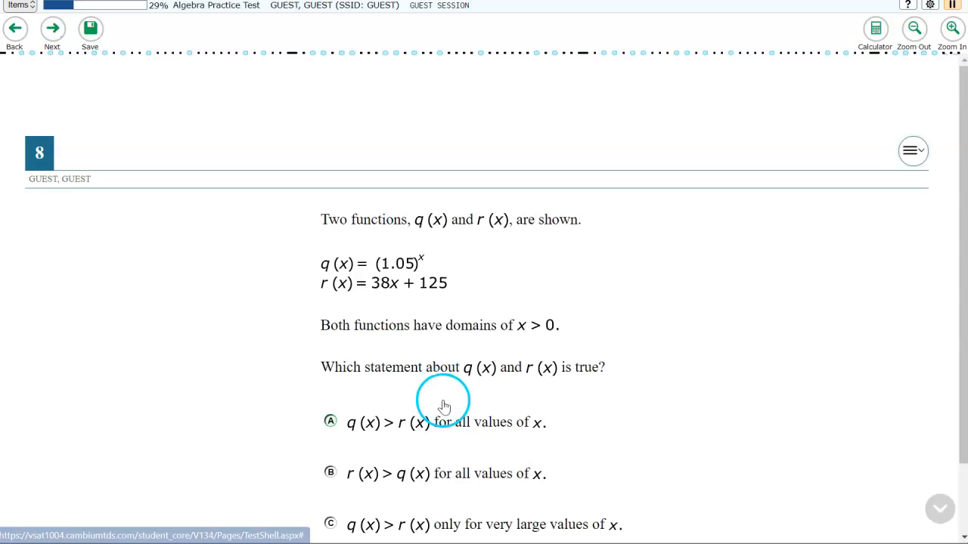
click(345, 445)
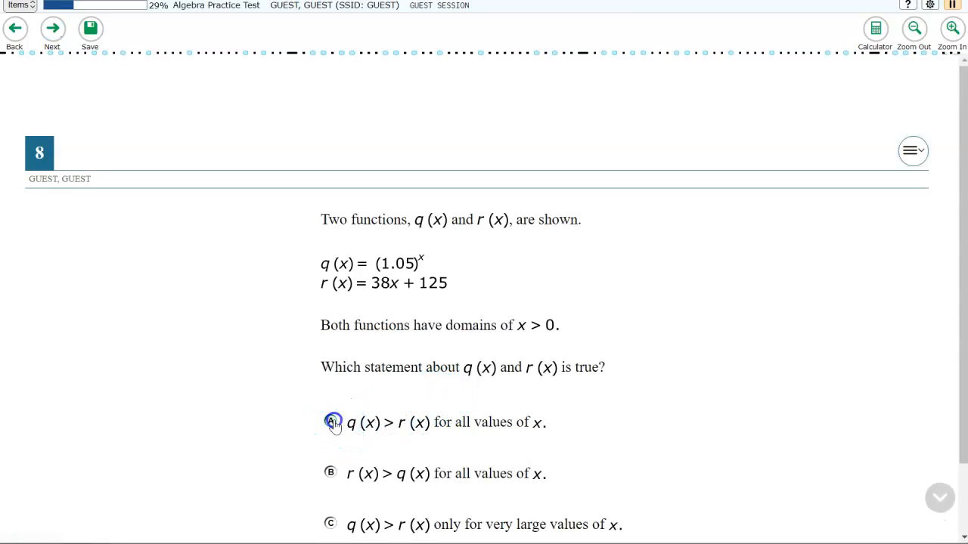
click(55, 30)
Step: Select 0.8 and 0.4 as the correlation coefficients in question 9 and continue to question 10
click(151, 275)
click(153, 329)
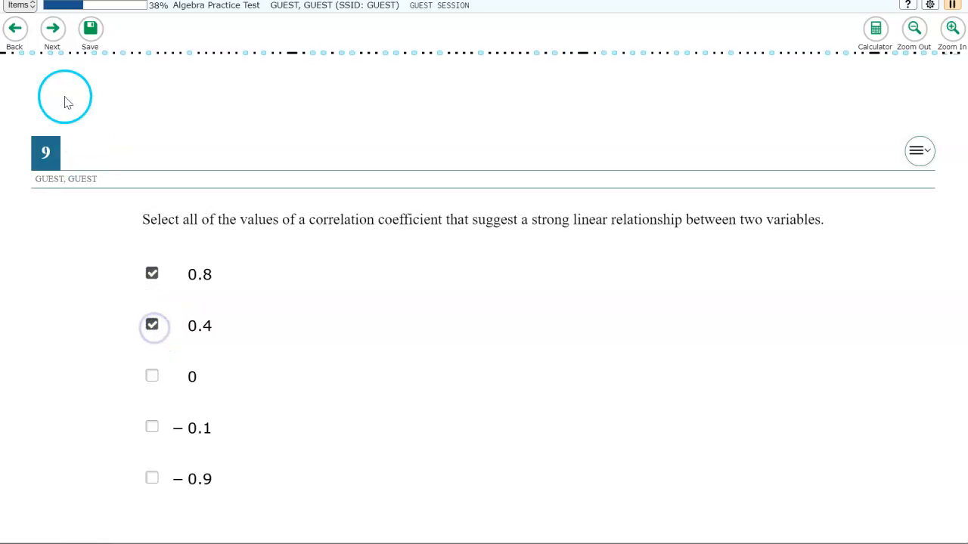
click(53, 34)
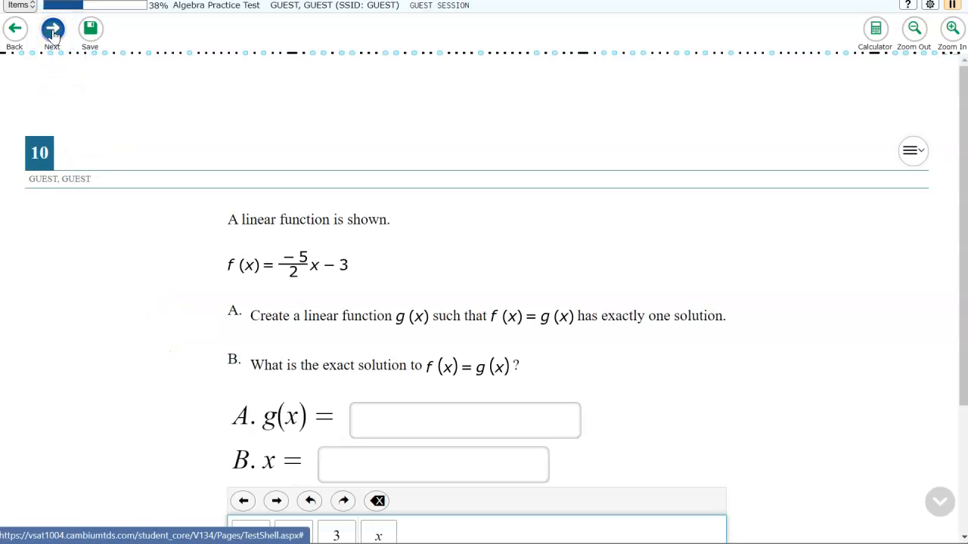
Step: Open the graphing calculator for question 10 and move it below the given linear function
click(574, 396)
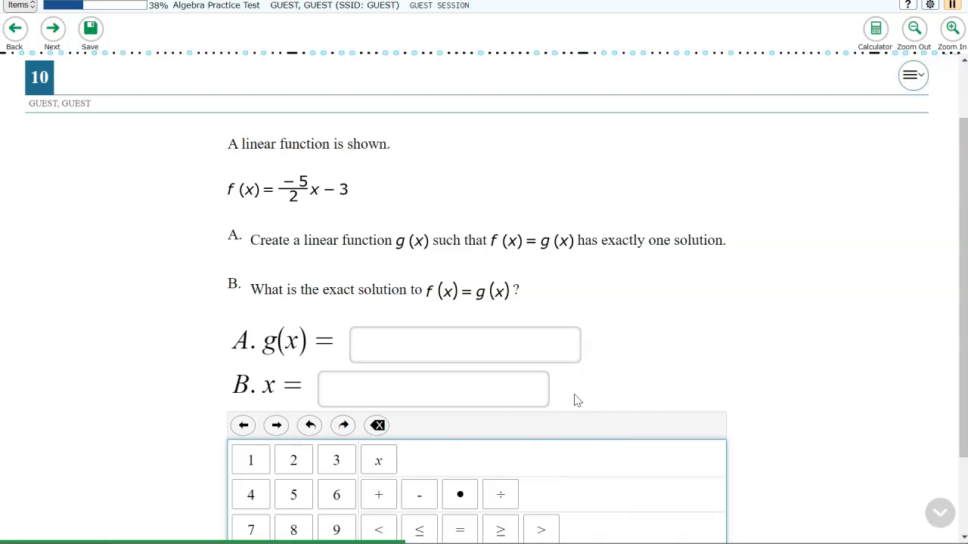
click(875, 32)
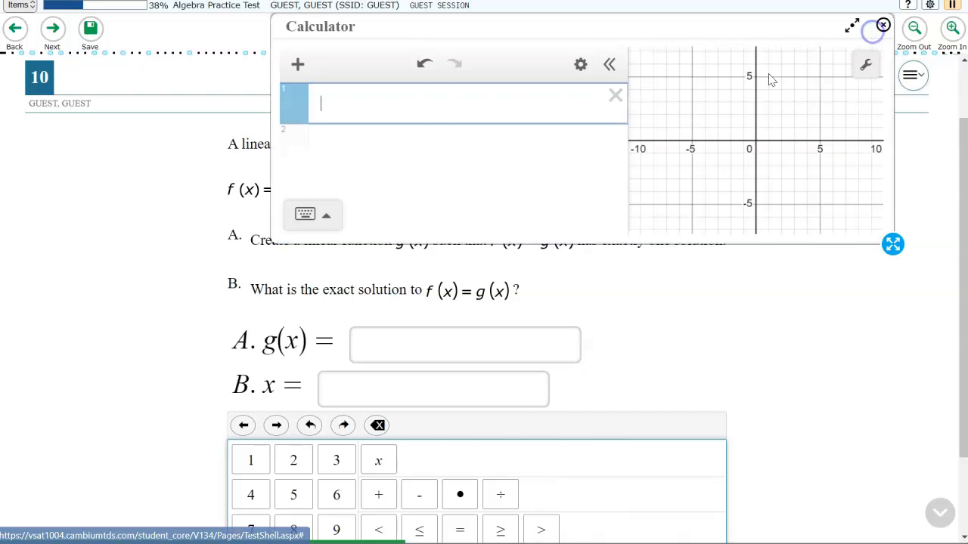
drag(497, 51, 461, 231)
drag(668, 108, 669, 161)
drag(666, 355, 816, 363)
click(761, 313)
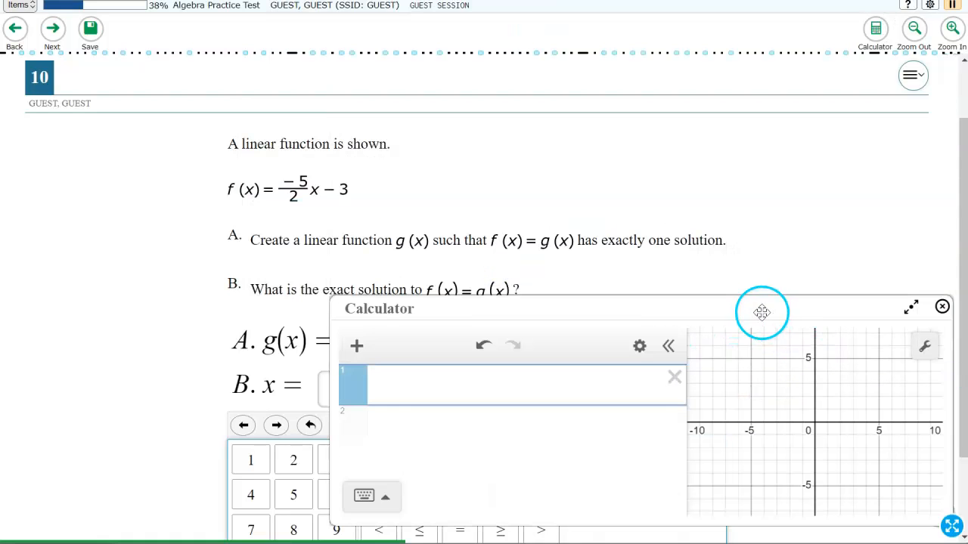
Step: Graph the given function f(x) = -5/2 x - 3 as the first expression
click(504, 385)
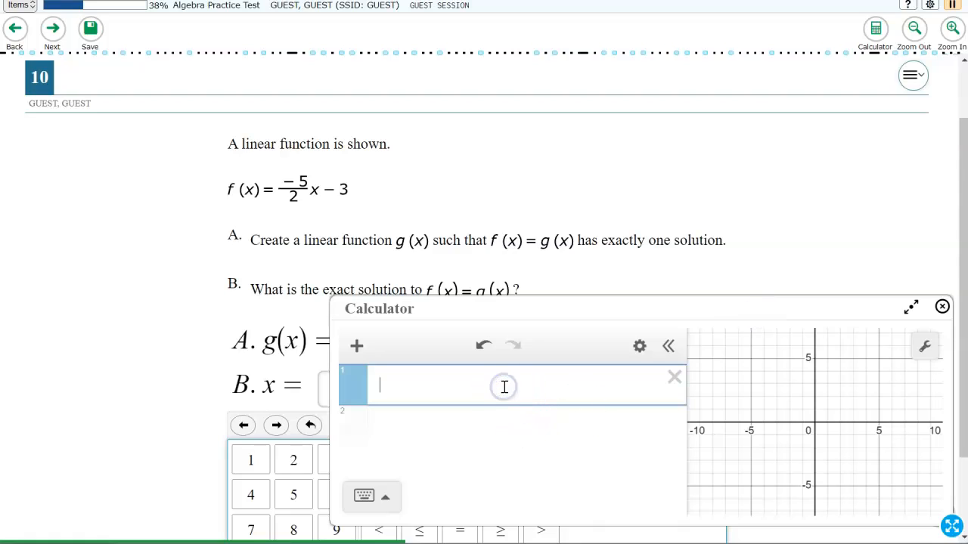
text(f(x))
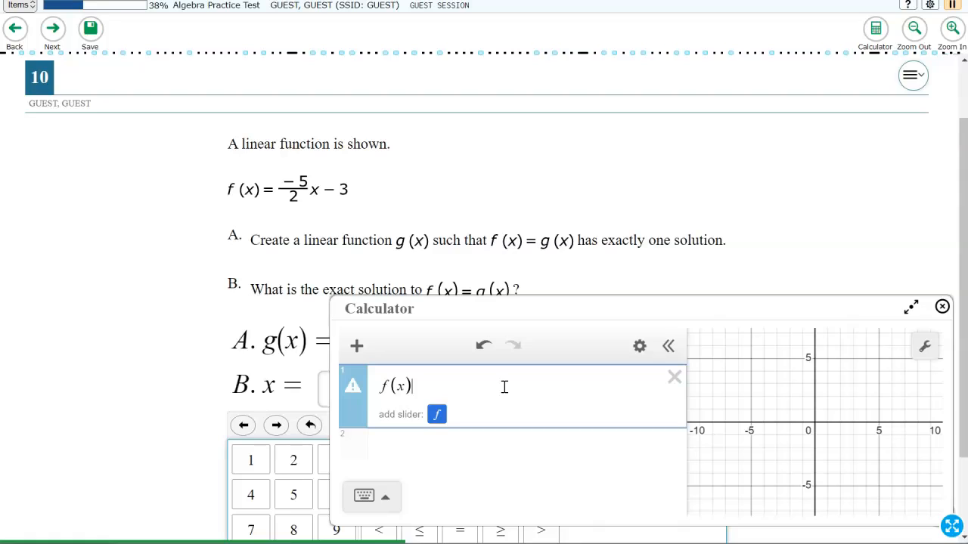
text(=)
text(-5/2)
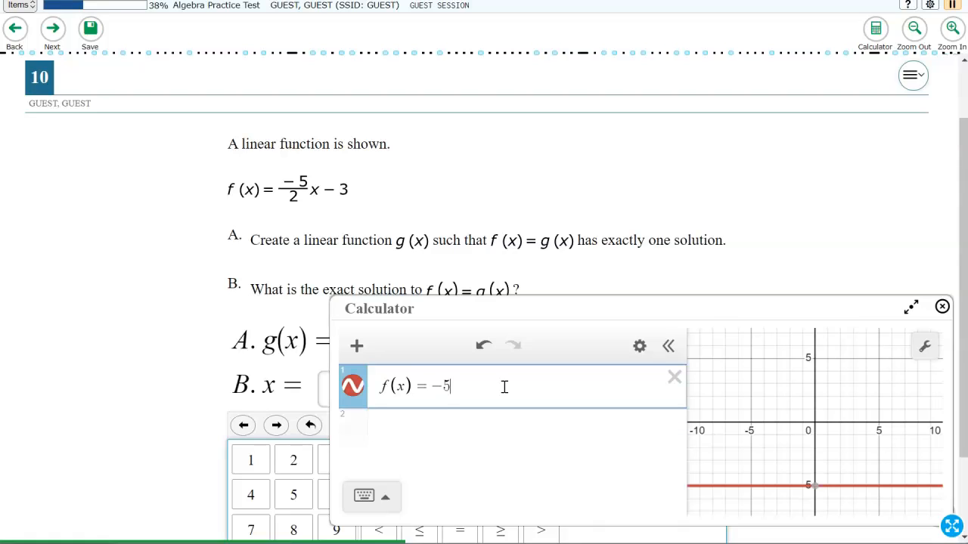
text(x)
text(-3)
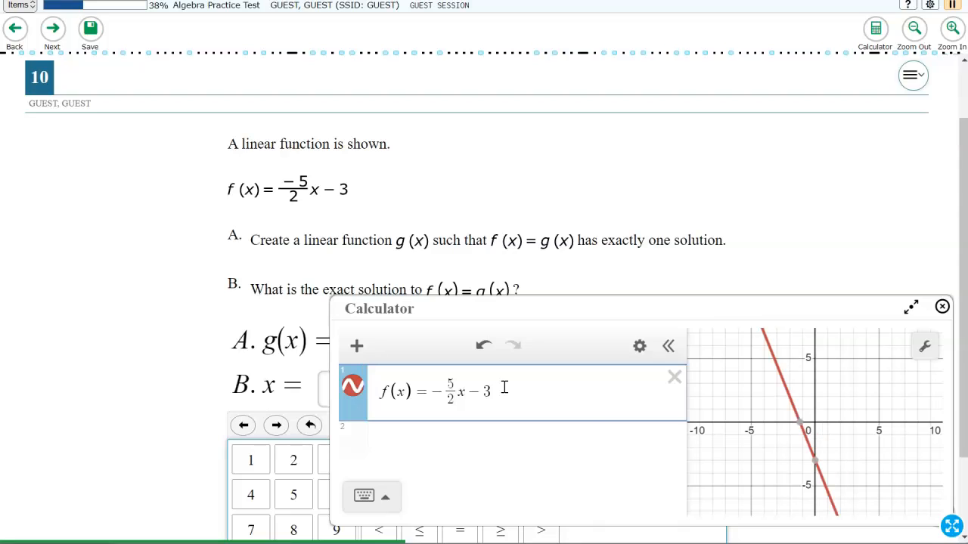
click(730, 350)
Step: Start the second expression with g(x) =
click(478, 457)
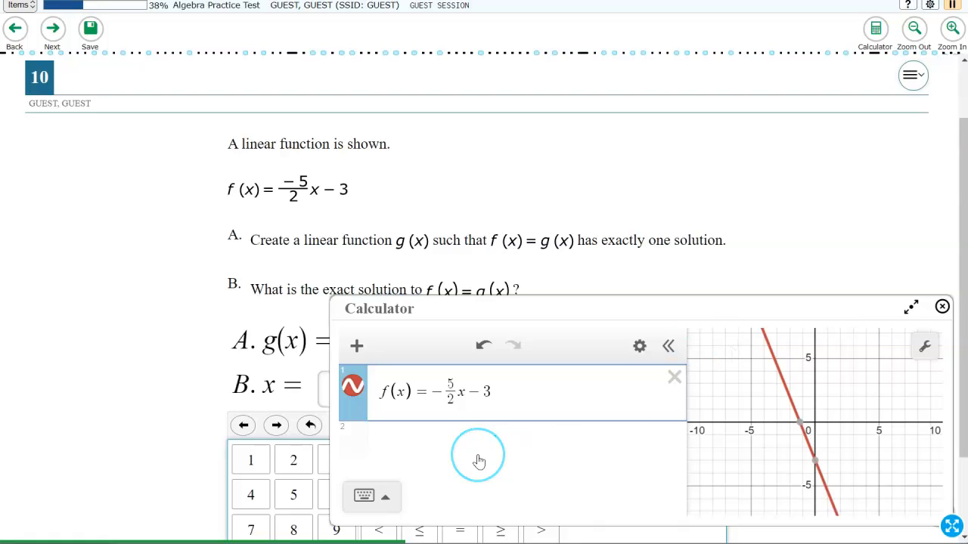
click(454, 443)
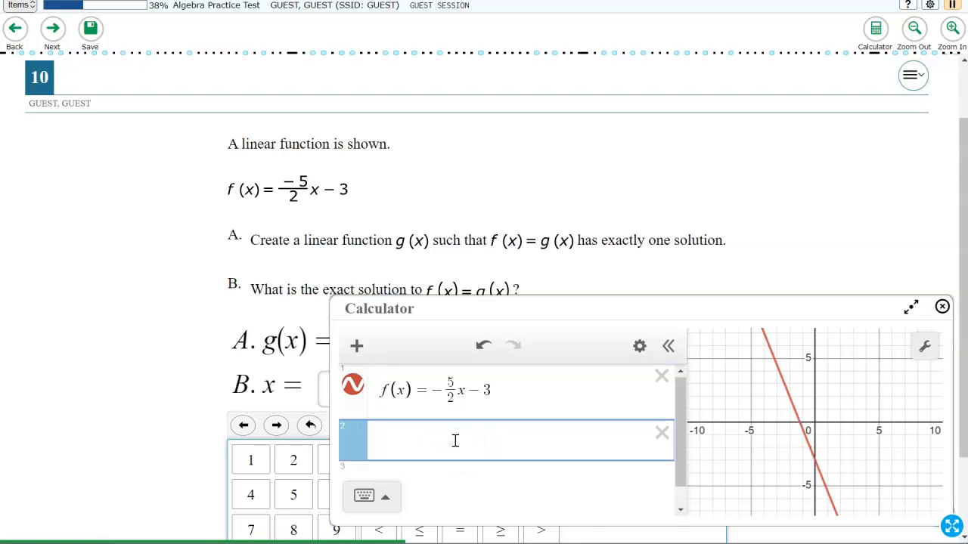
text(g(x))
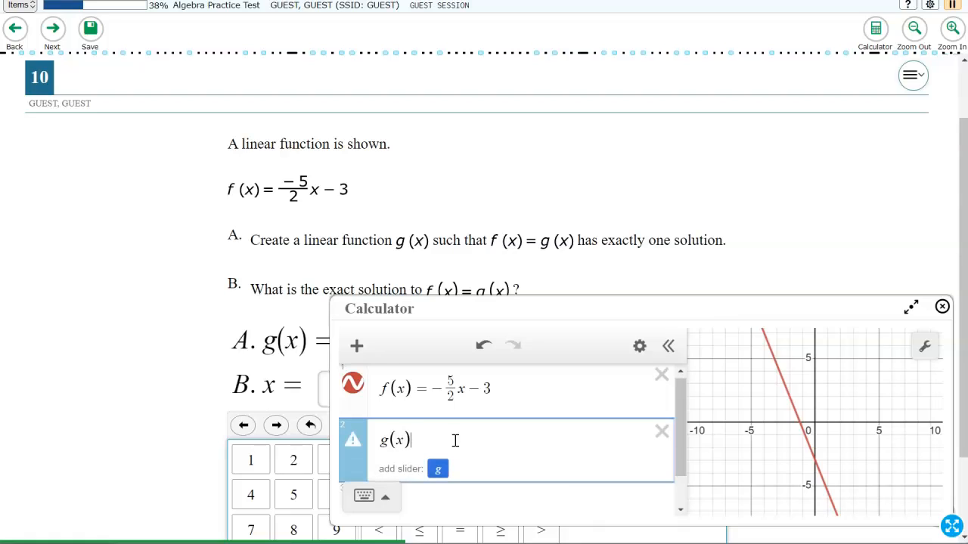
text(=)
click(504, 420)
click(578, 369)
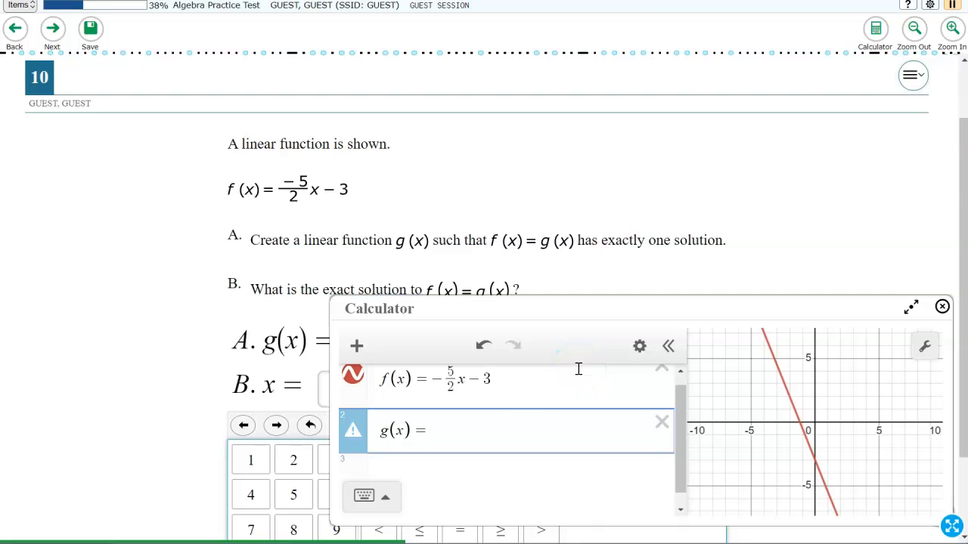
Step: Move the calculator above the answer fields and trace the f(x) line near x = -2
drag(800, 315, 792, 67)
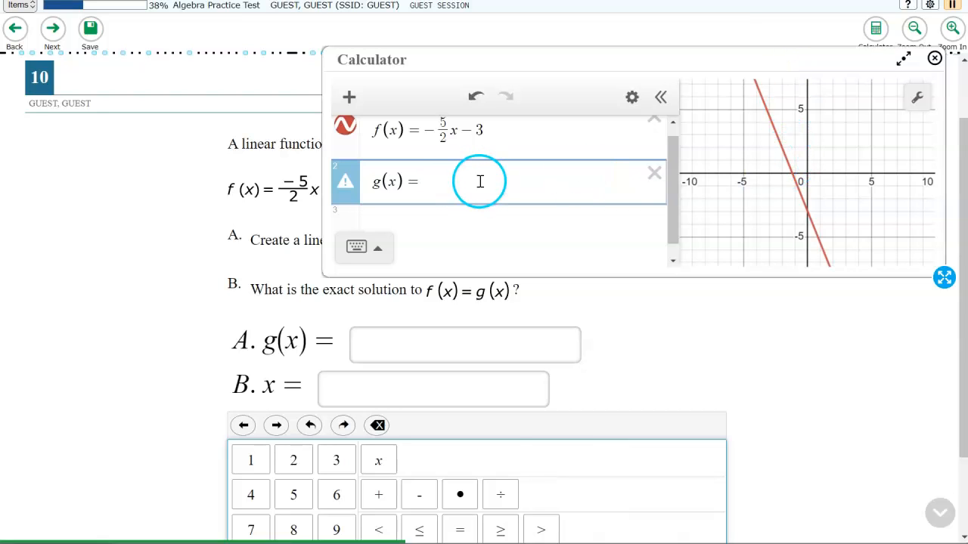
click(803, 198)
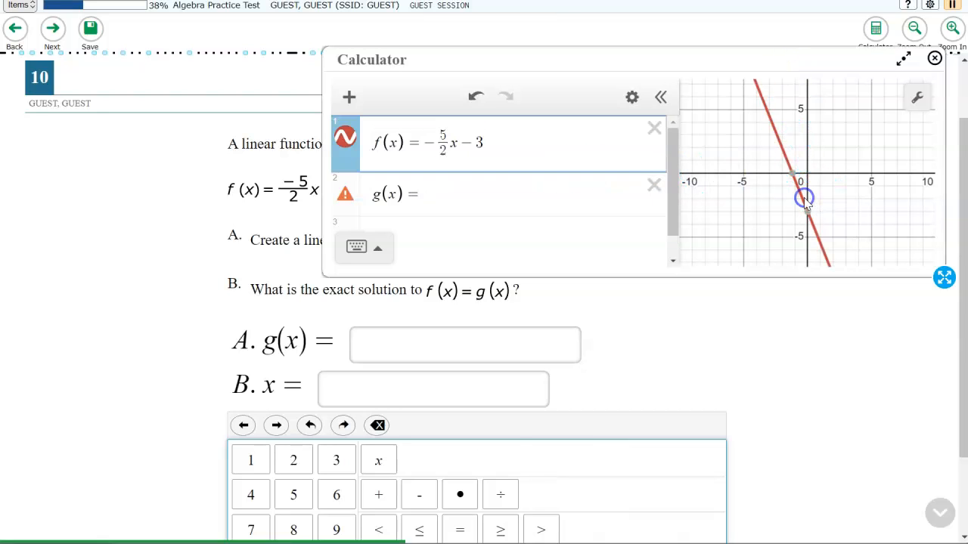
scroll(804, 200, up, 5)
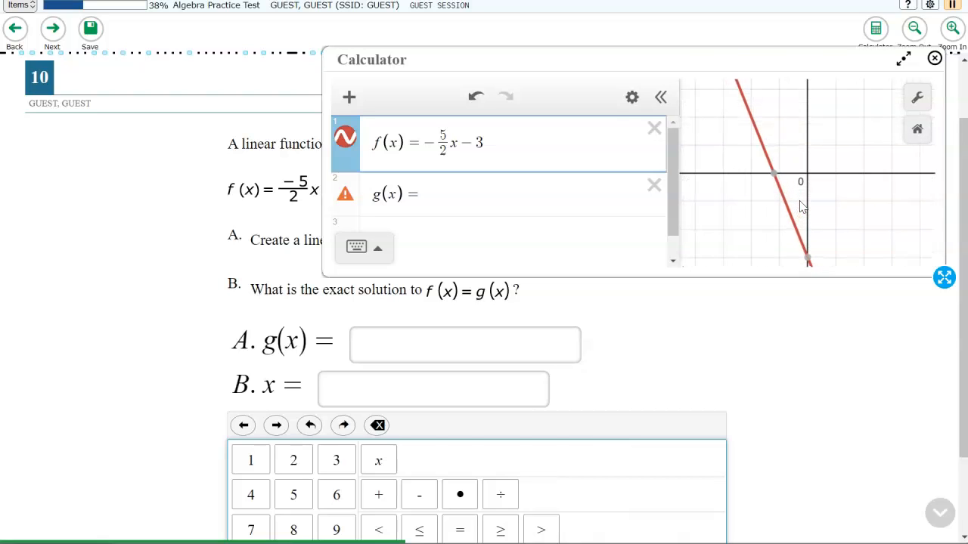
click(752, 119)
drag(752, 118, 752, 116)
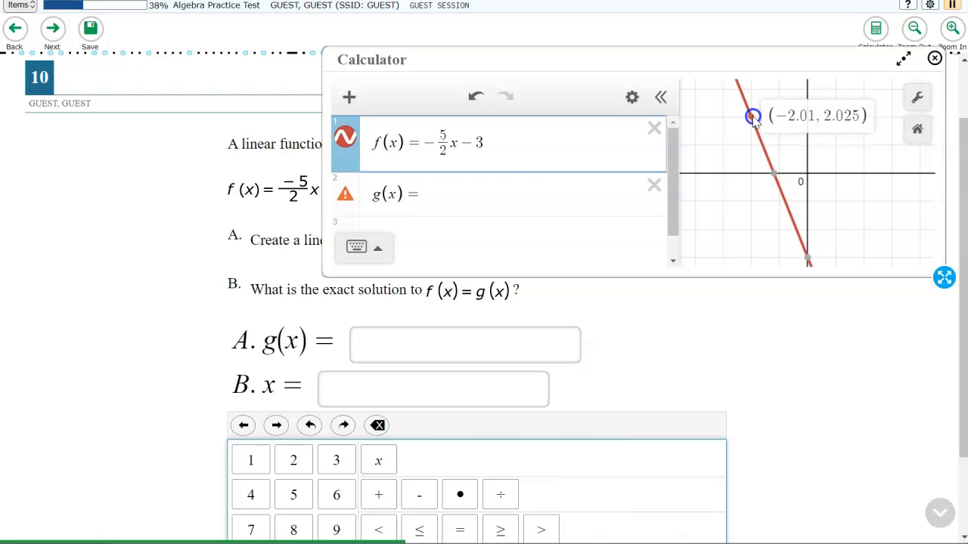
Step: Replace the second expression with f(-2) to evaluate the function at x = -2
click(404, 190)
drag(404, 190, 358, 192)
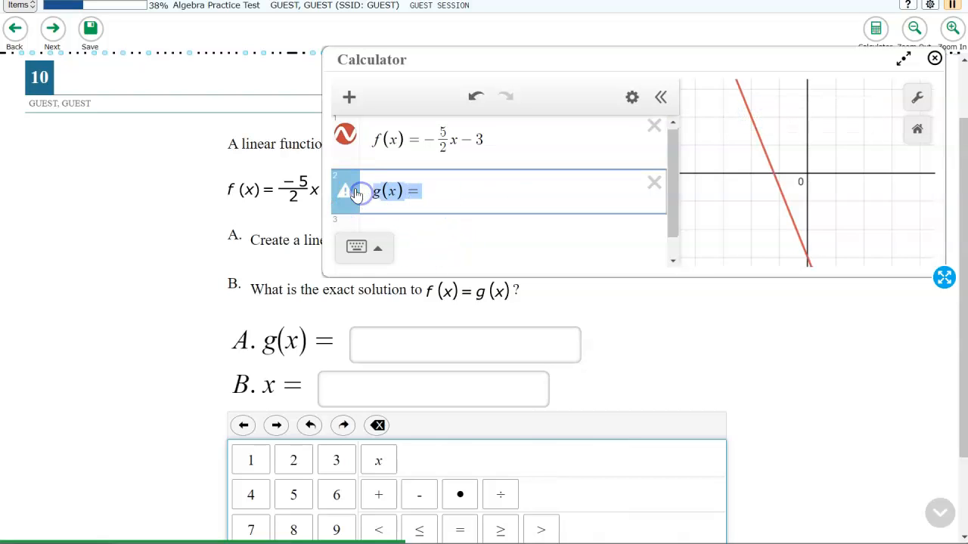
key(BackSpace)
text(f(02)
key(BackSpace)
key(BackSpace)
text(-2))
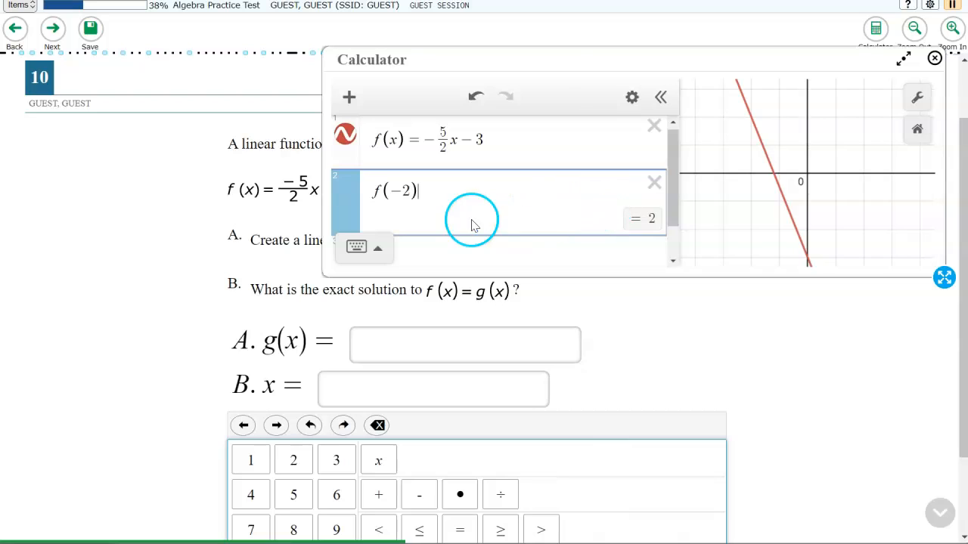
Step: Plot the point (-2,2) as the third expression and display its coordinate label
scroll(469, 216, down, 1)
click(443, 210)
text((-2,2)
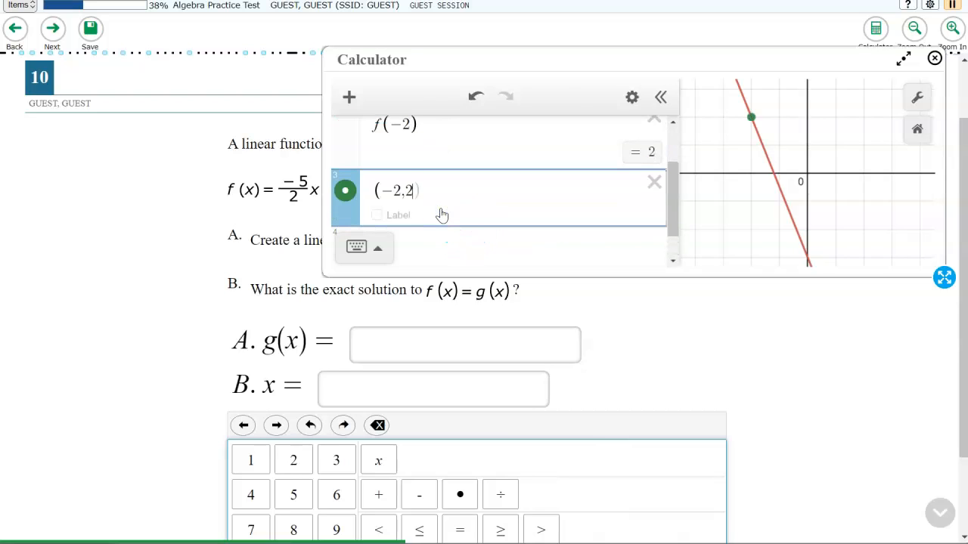
click(389, 215)
click(378, 214)
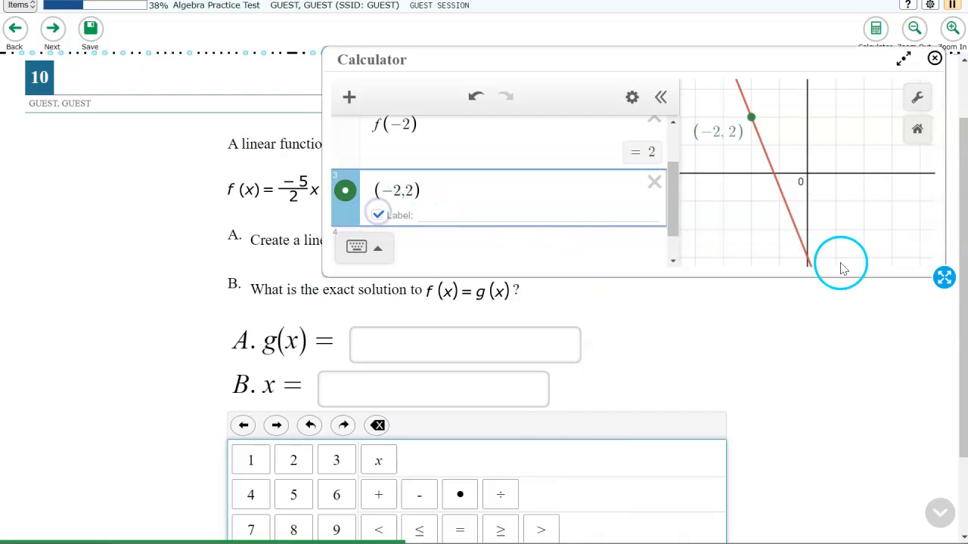
click(635, 210)
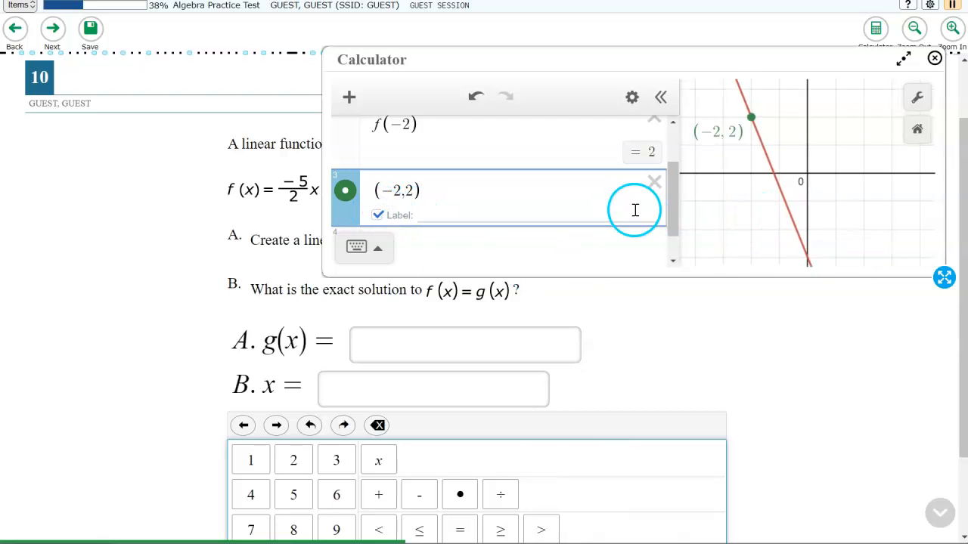
Step: Graph g(x) = 2 as the fourth expression and show the coordinates of its intersection with f(x)
click(519, 255)
text(g(x) )
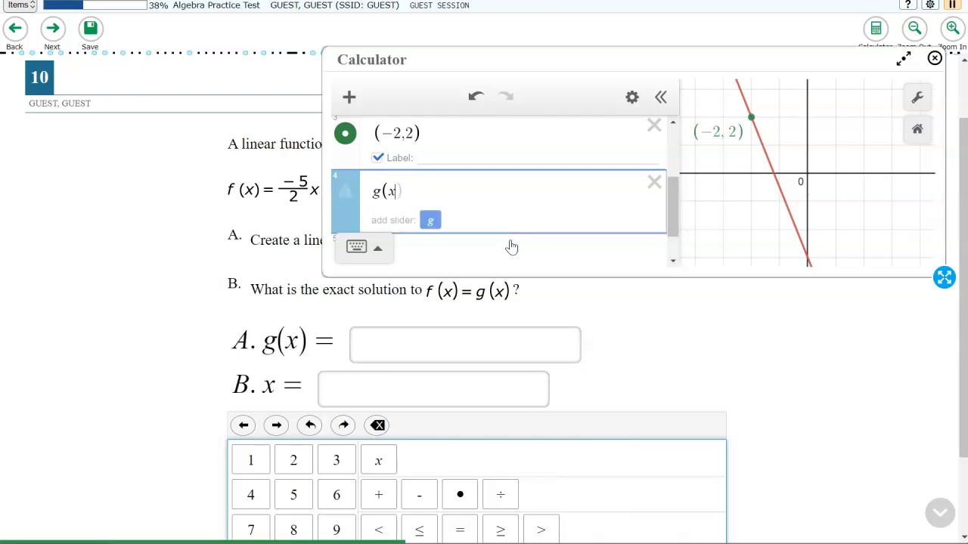
text(= 2)
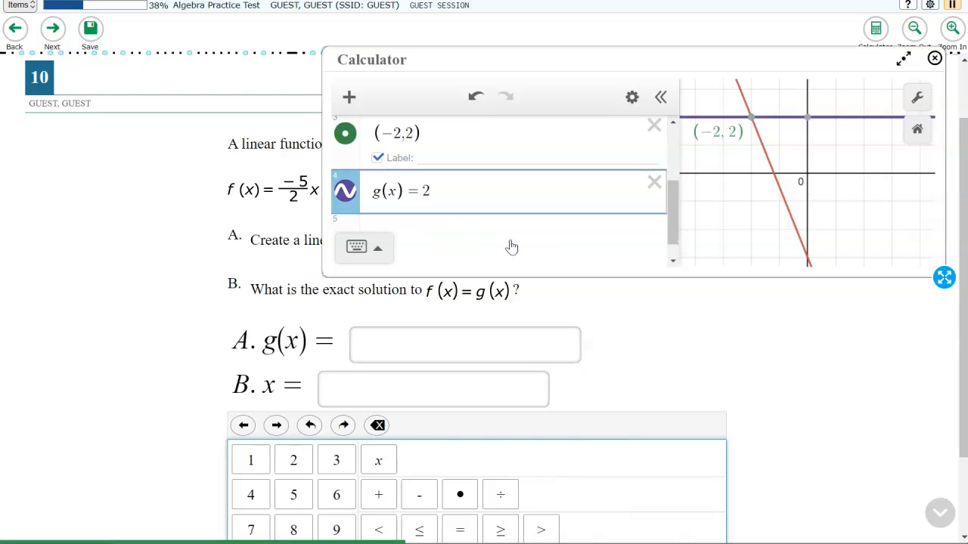
click(752, 117)
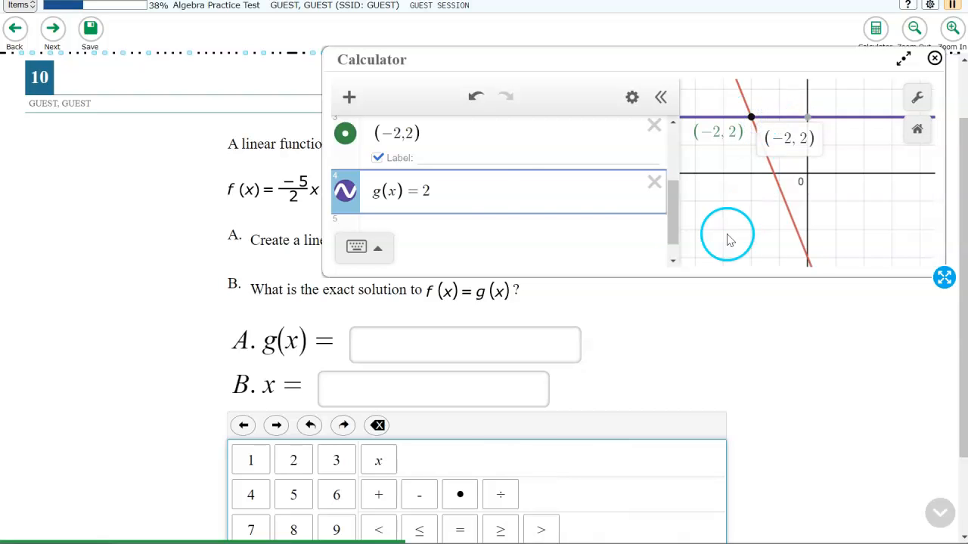
Step: Answer question 10 with 2 for g(x) in part A and -2 for x in part B
click(506, 190)
scroll(506, 193, up, 3)
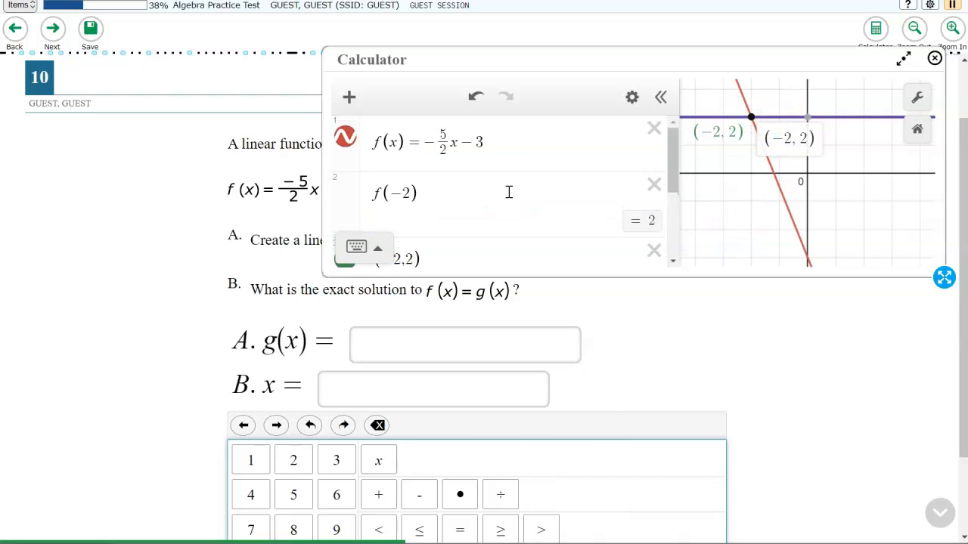
scroll(508, 192, down, 3)
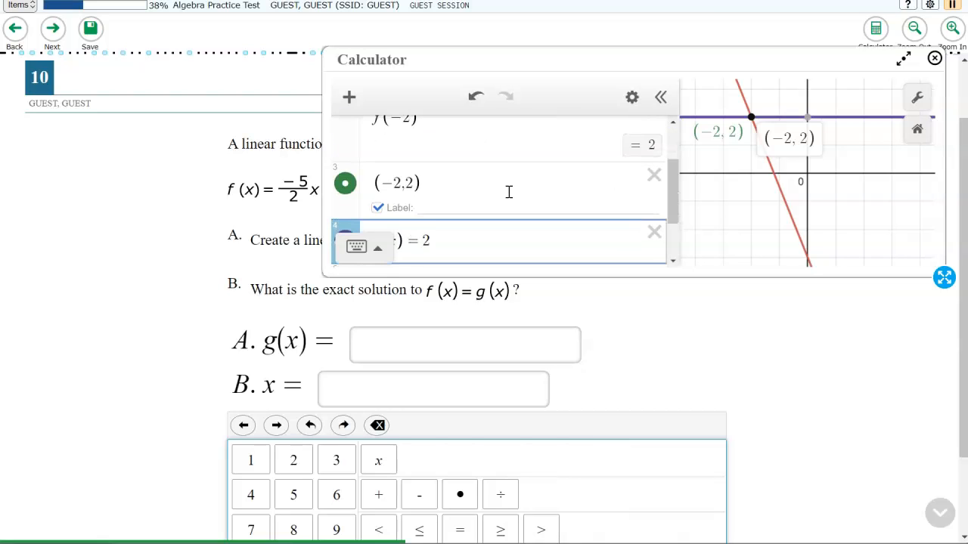
scroll(509, 192, up, 2)
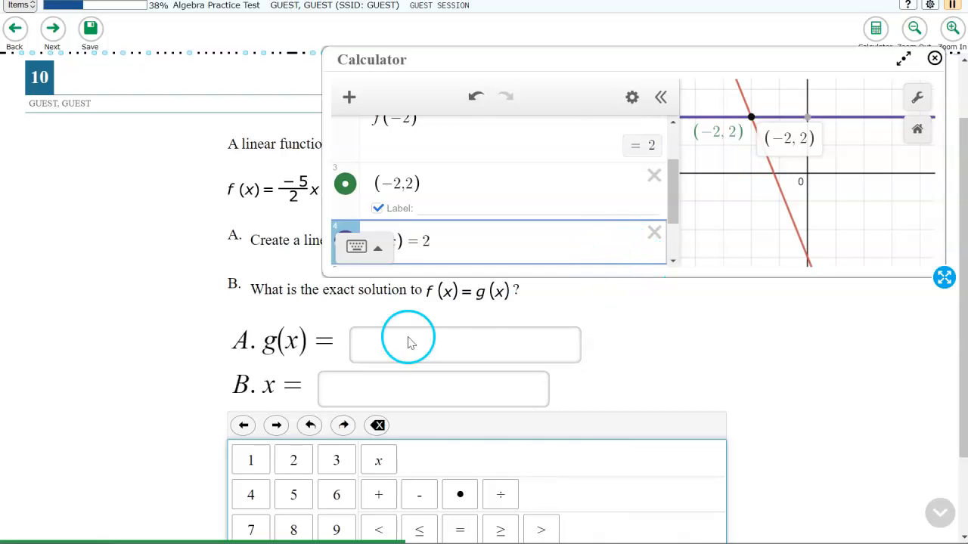
click(371, 340)
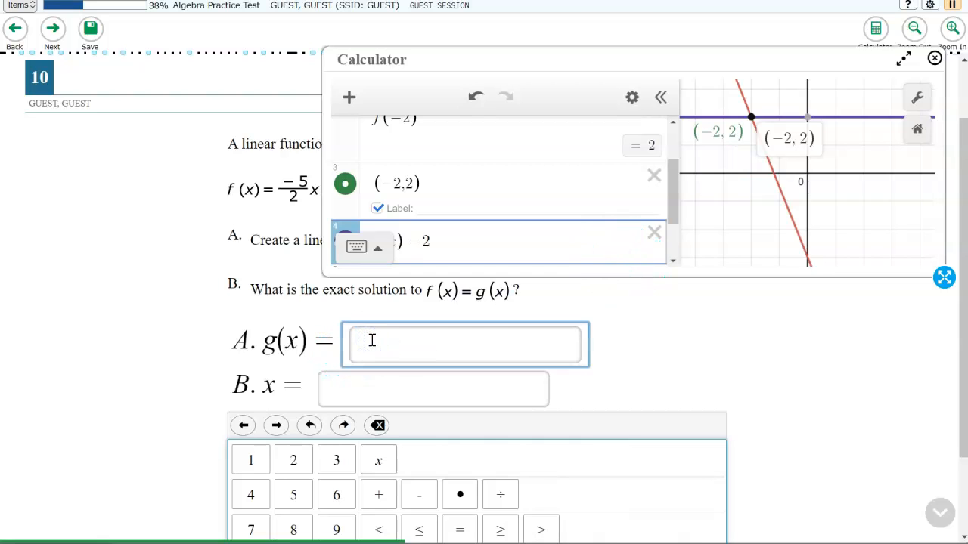
text(2)
click(378, 383)
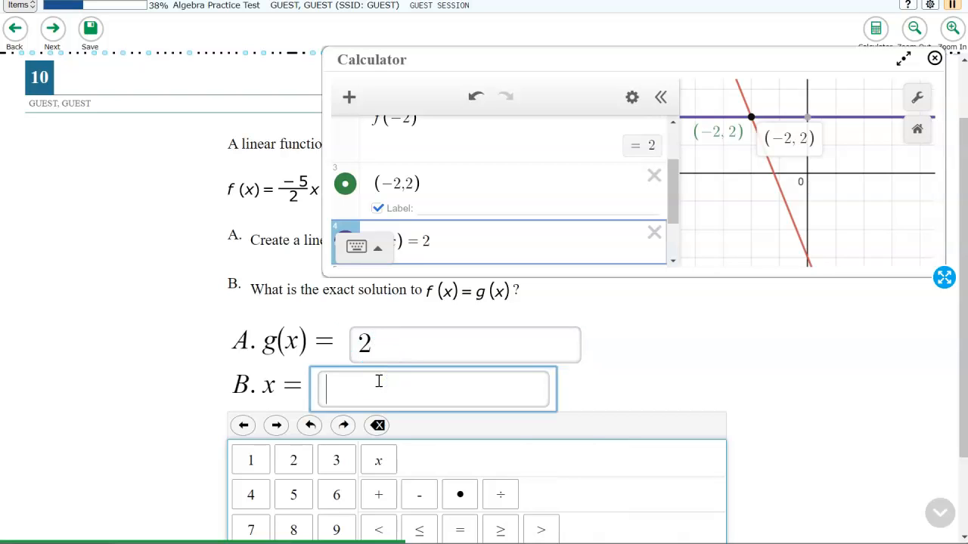
click(691, 323)
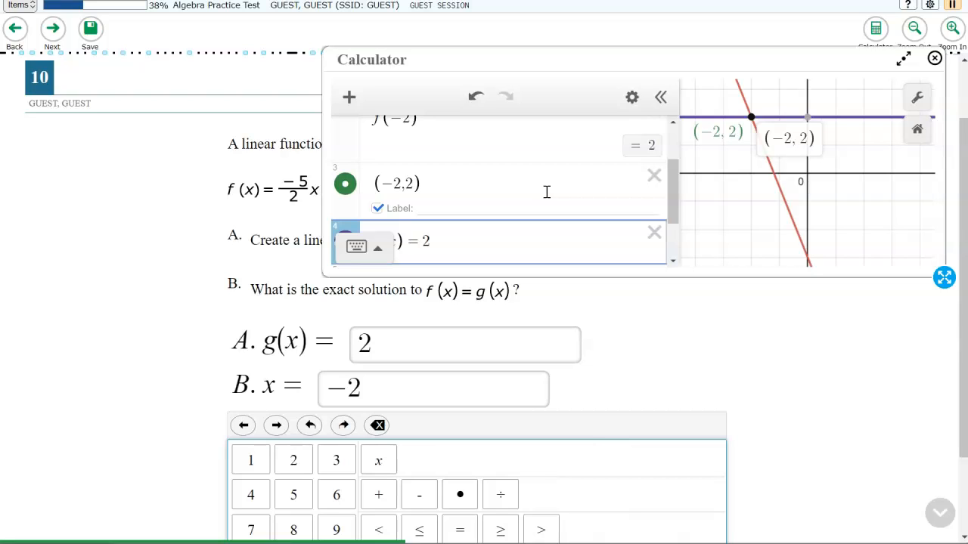
click(698, 177)
click(597, 263)
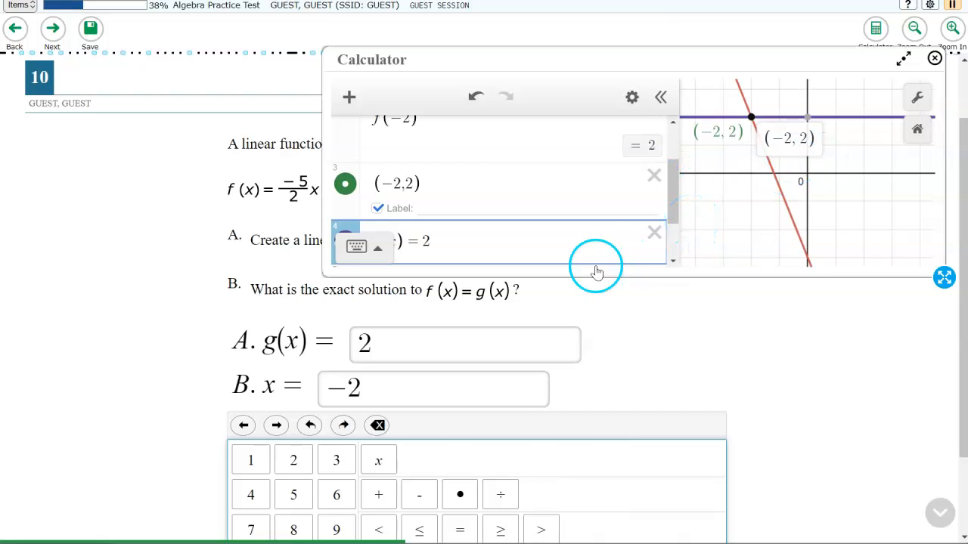
click(817, 242)
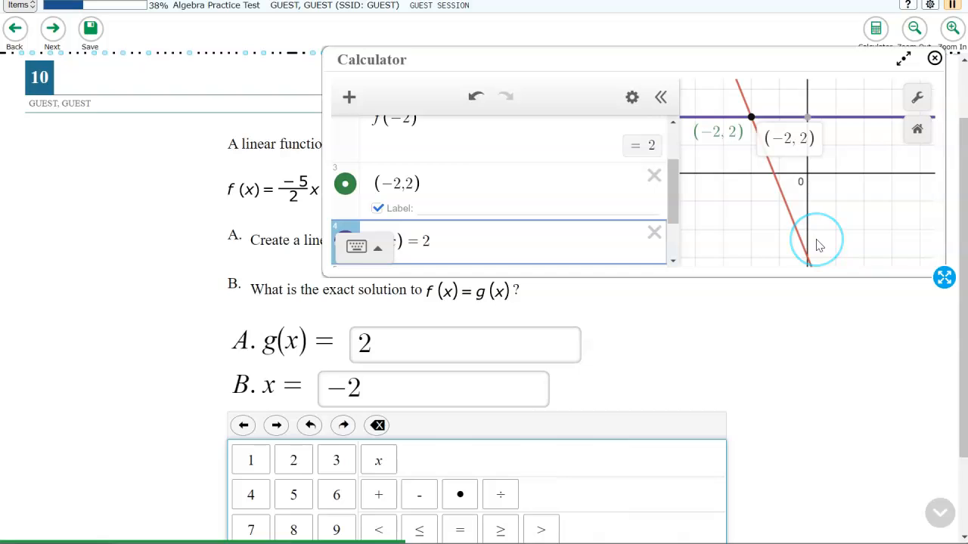
click(142, 206)
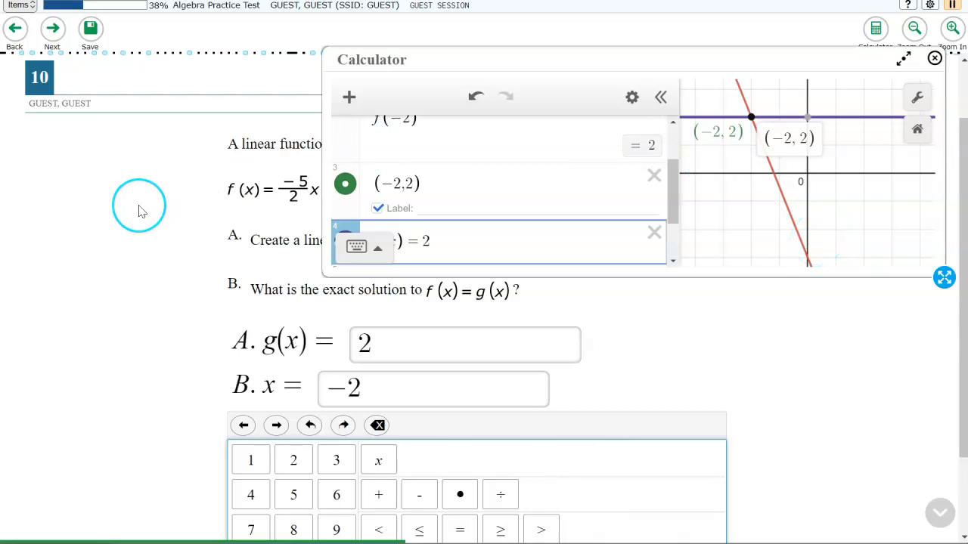
Step: Advance to question 11 and open the calculator, placing it below the quadratic equation
click(52, 29)
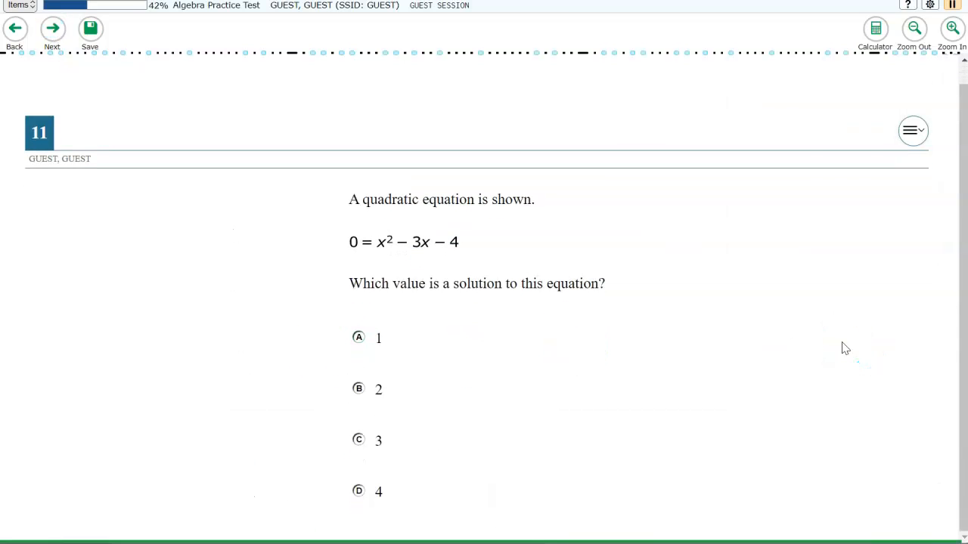
click(877, 47)
click(698, 65)
drag(699, 65, 644, 279)
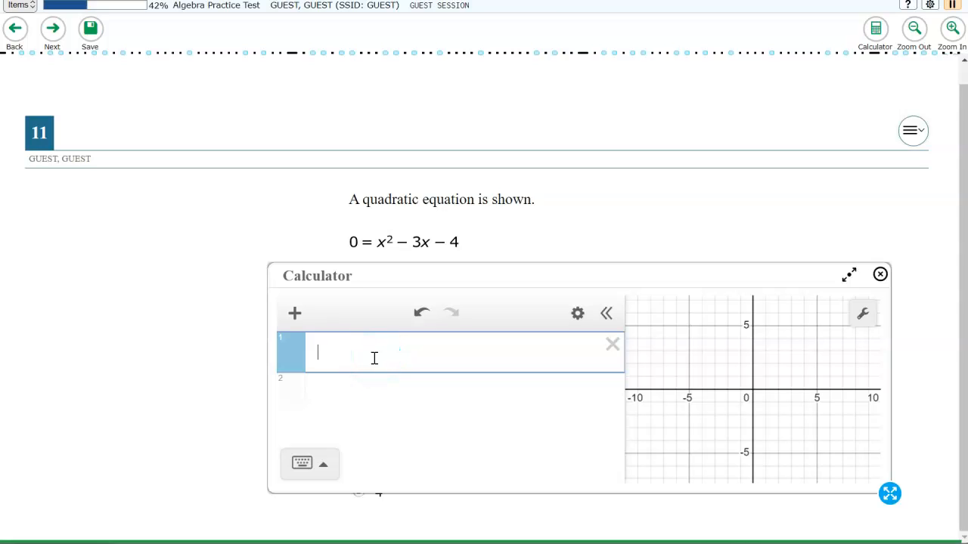
Step: Graph x^2 - 3x - 4 as the first expression in the calculator
text(x)
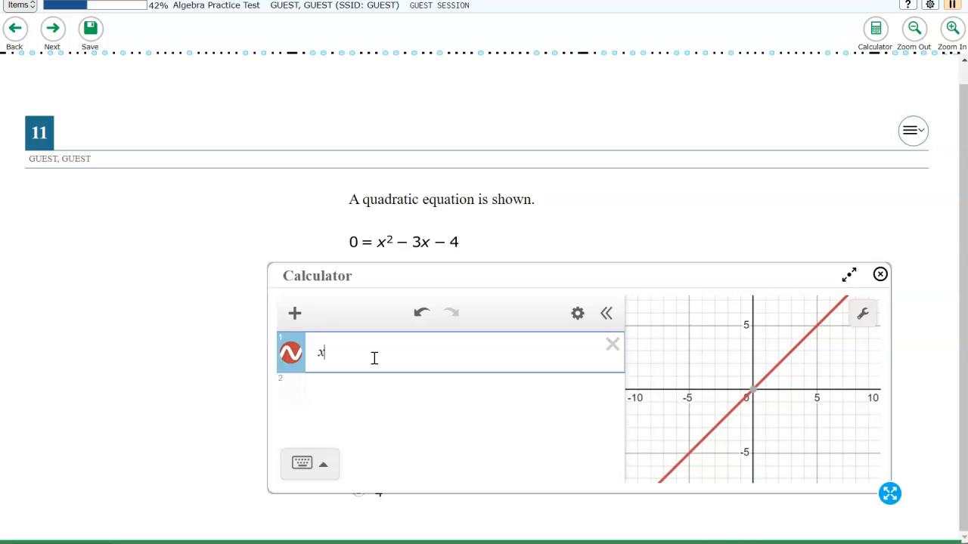
text(^2)
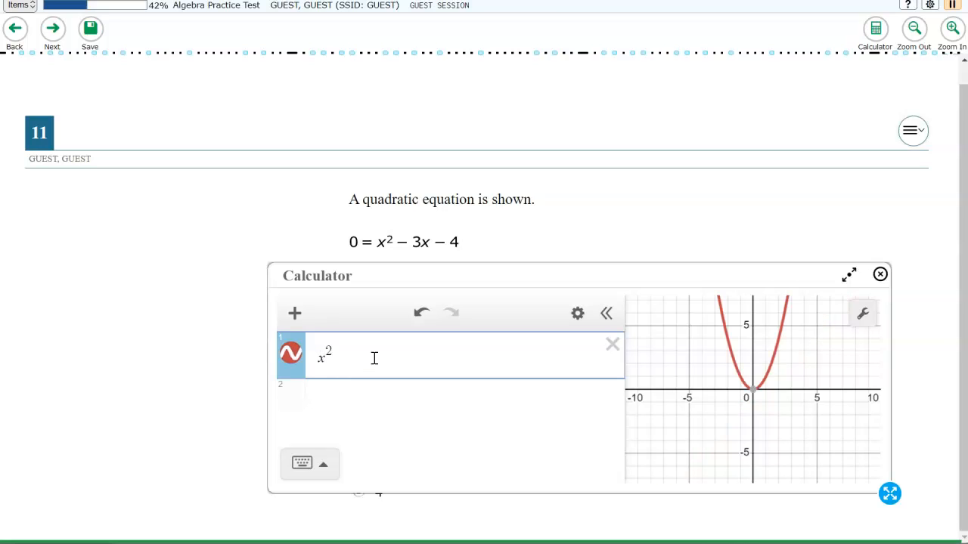
text(-3x)
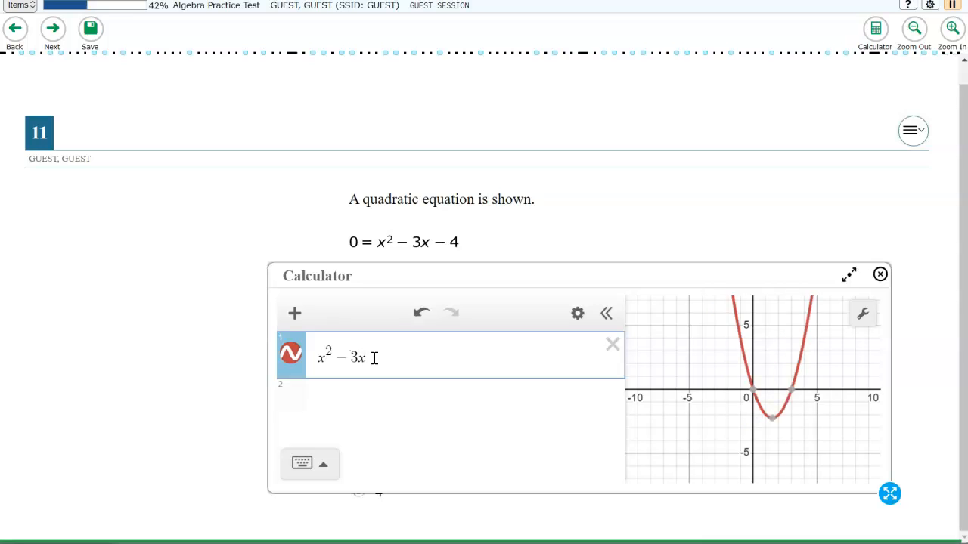
text(-)
text(4)
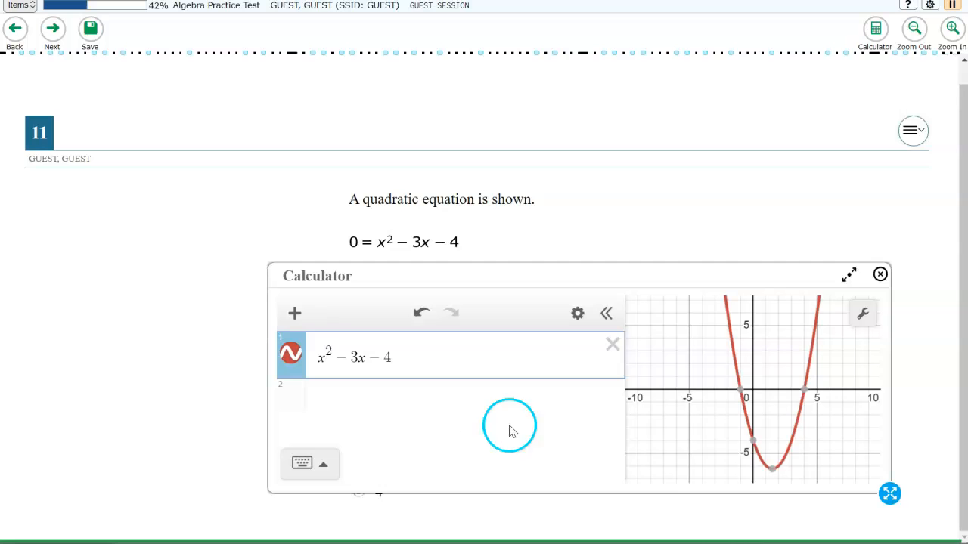
Step: Move the calculator higher and display the coordinates of both x-intercepts of the parabola
mouse_move(773, 470)
drag(616, 277, 611, 124)
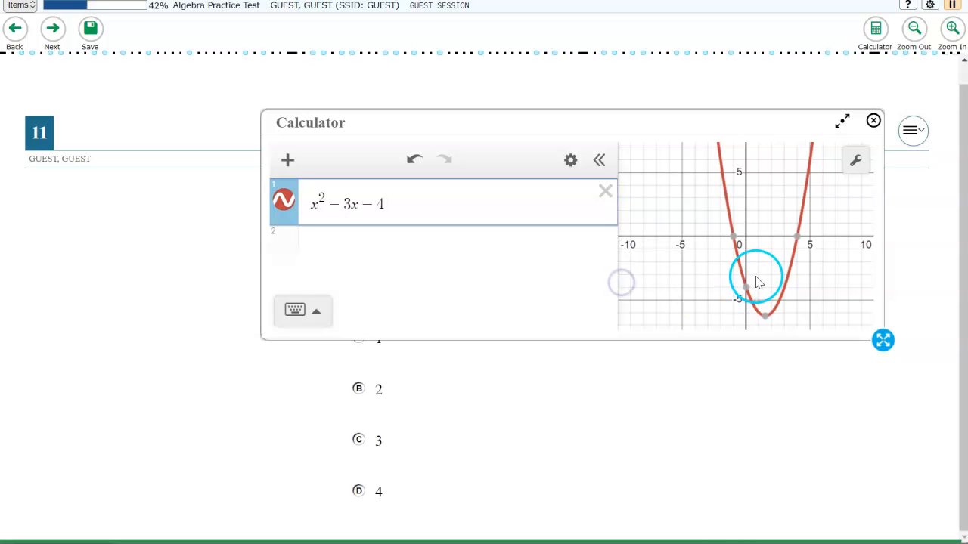
click(732, 236)
click(797, 237)
Step: Uncover all the answer choices and answer question 11 with option D, 4
drag(687, 310, 629, 77)
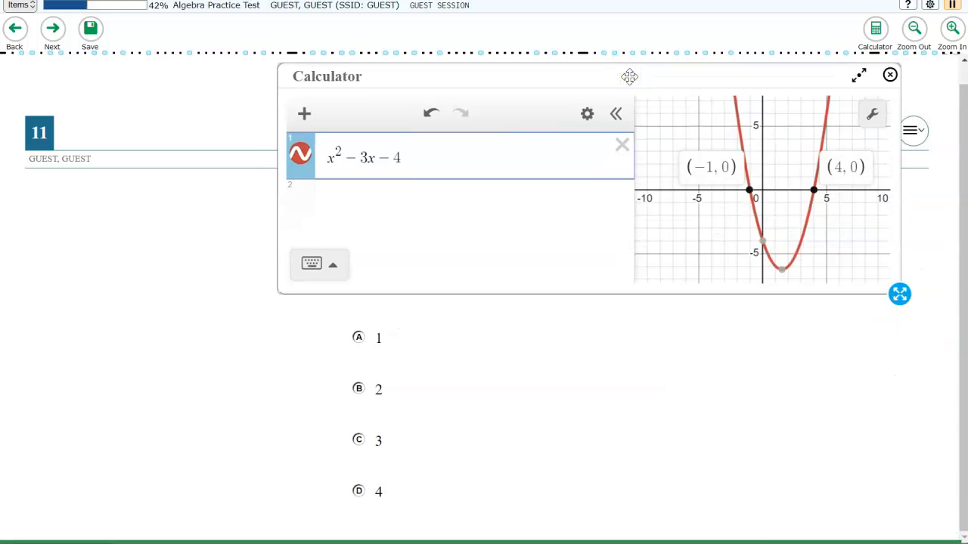
click(361, 491)
click(578, 460)
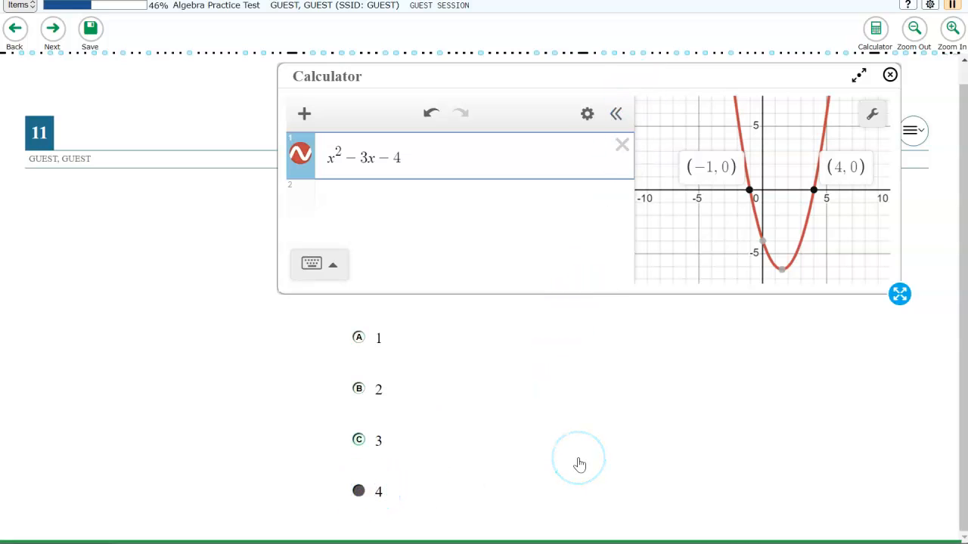
click(49, 130)
click(243, 191)
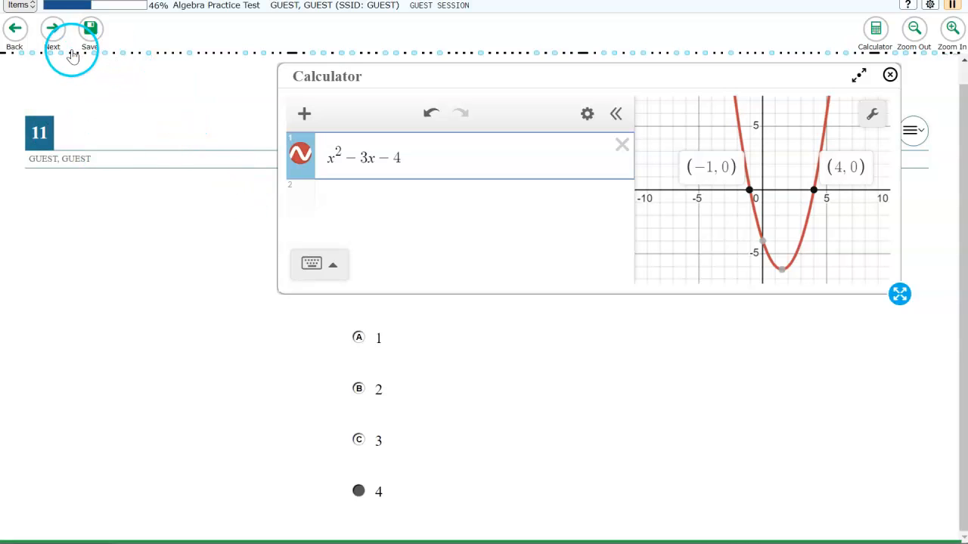
Step: Enter 2 as the answer to question 12 and go on to question 13
click(51, 34)
click(181, 378)
click(161, 335)
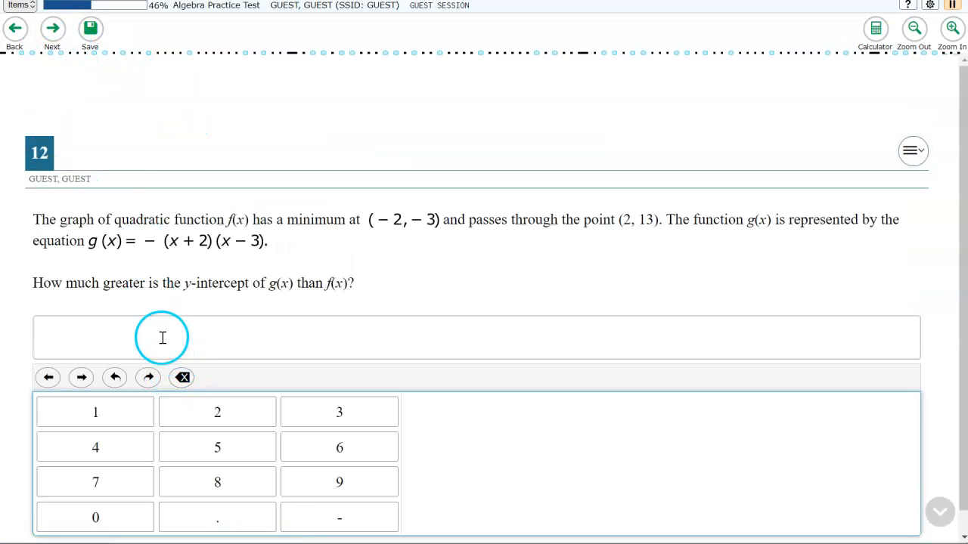
text(2)
click(88, 78)
click(50, 30)
click(440, 356)
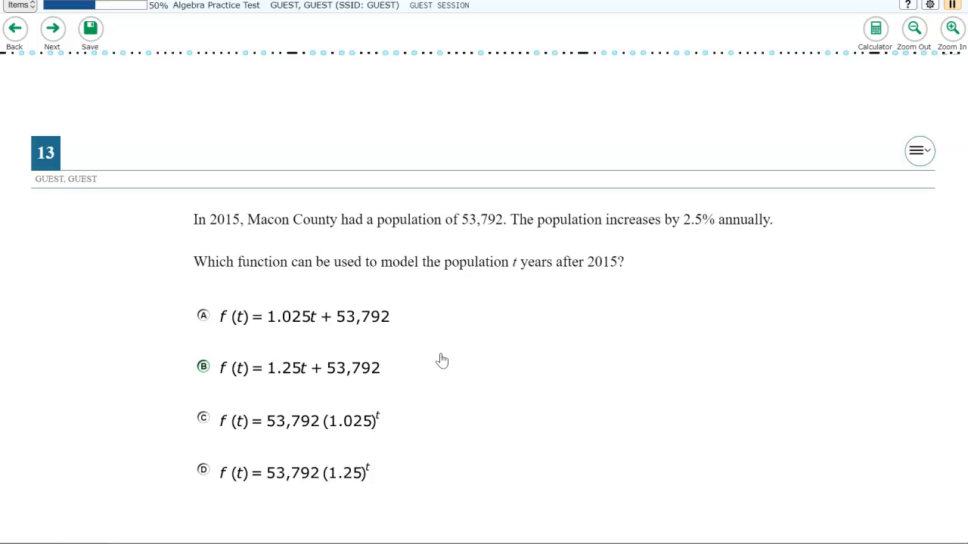
click(516, 322)
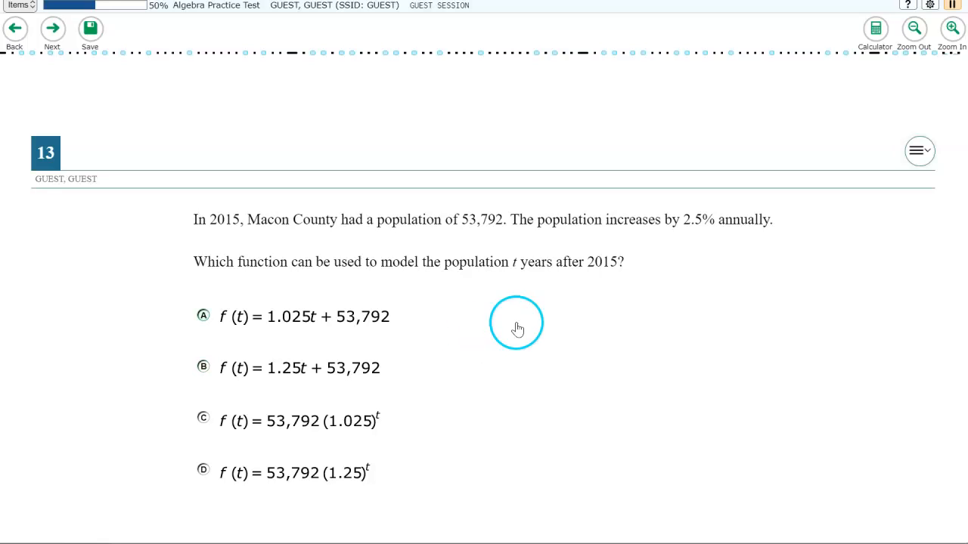
Step: Open the calculator for question 13, narrow its window and place it beside the answer choices without covering them
click(875, 37)
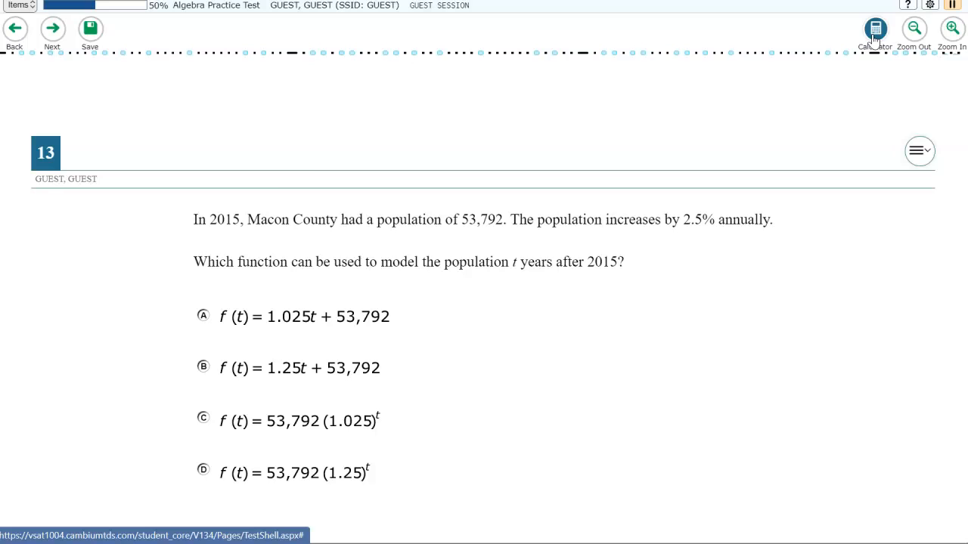
drag(698, 98, 691, 275)
drag(672, 229, 713, 353)
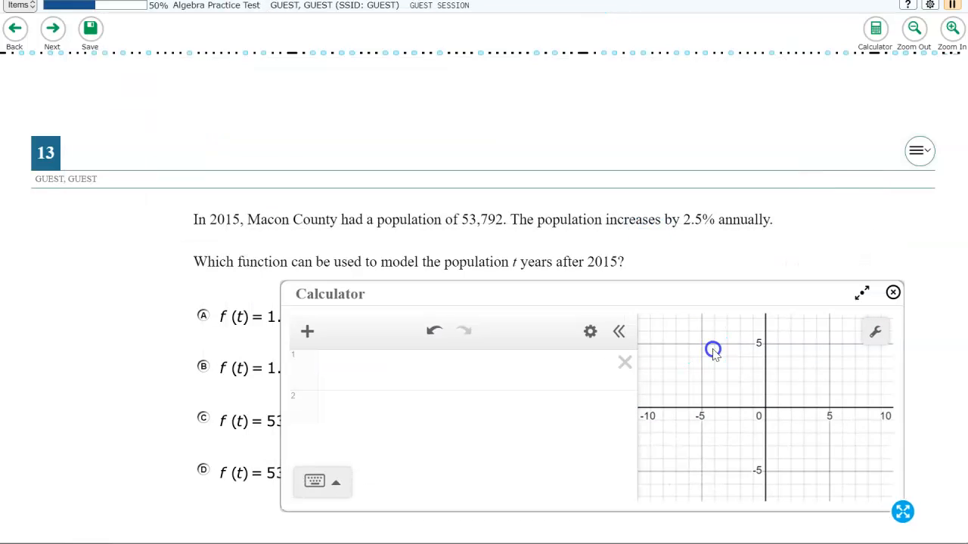
drag(902, 512, 951, 525)
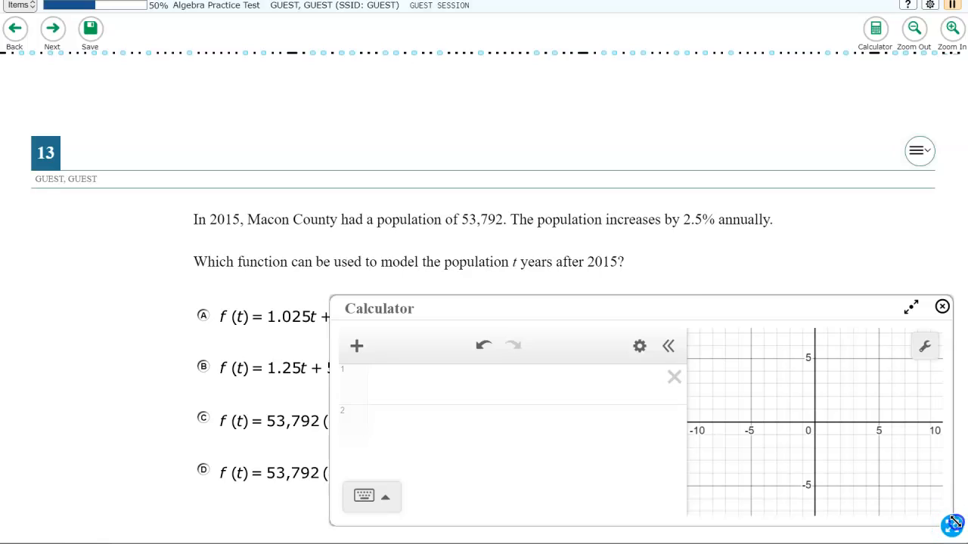
click(508, 371)
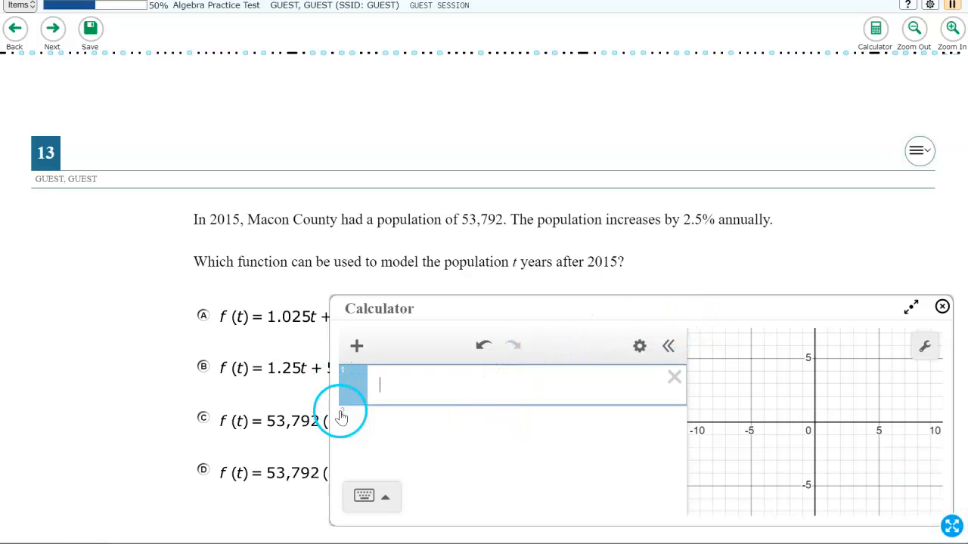
click(337, 440)
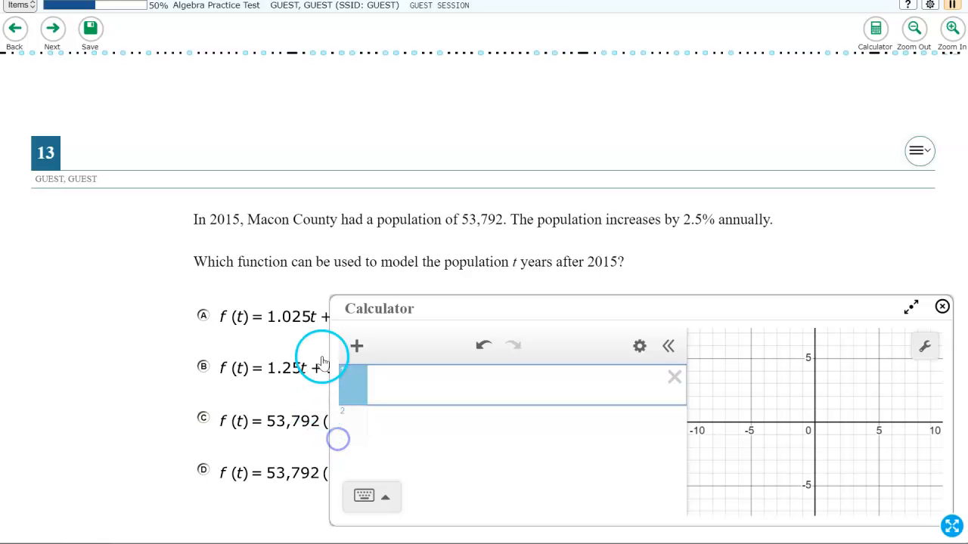
drag(950, 527, 702, 523)
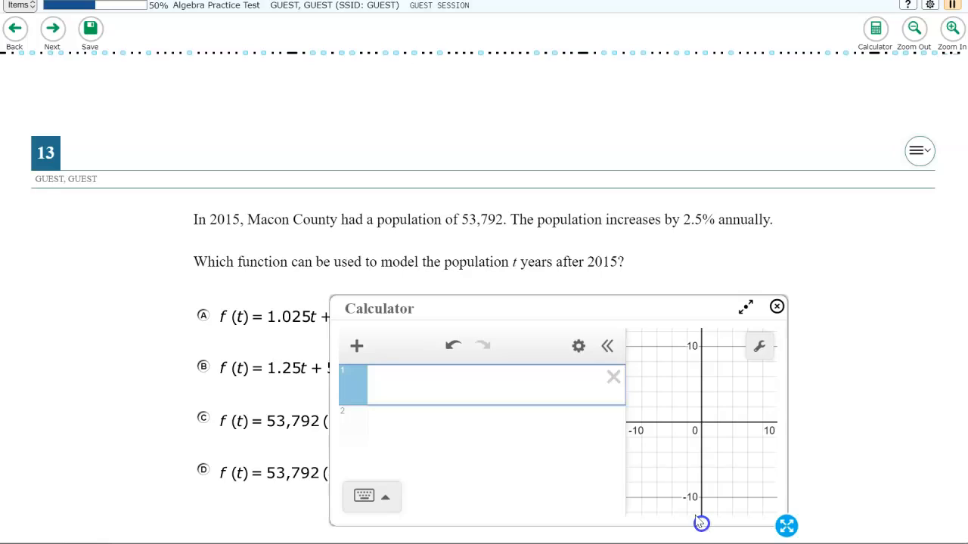
drag(714, 312, 879, 312)
Step: Enter option A's function f(t) = 1.025t + 53792 as the first expression
click(661, 383)
click(659, 384)
text(f)
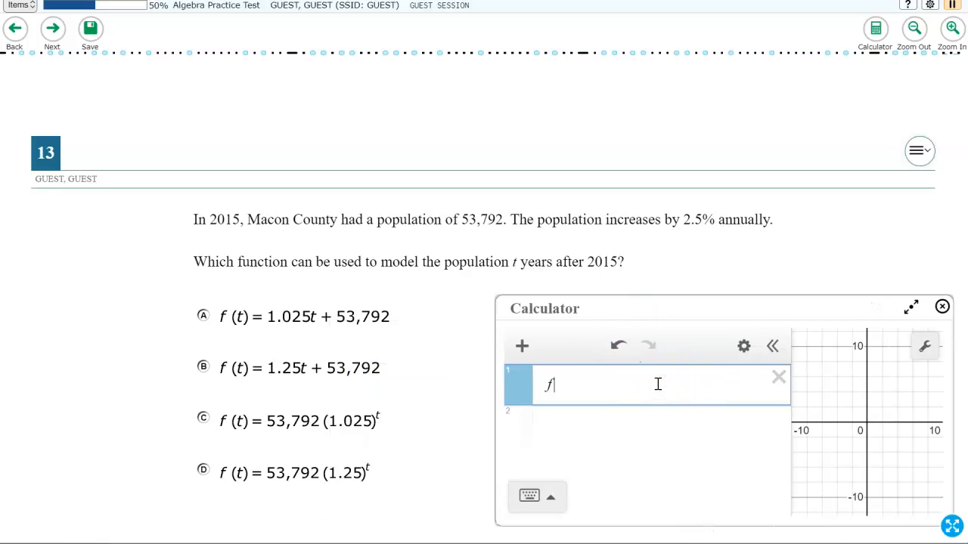
text((t) )
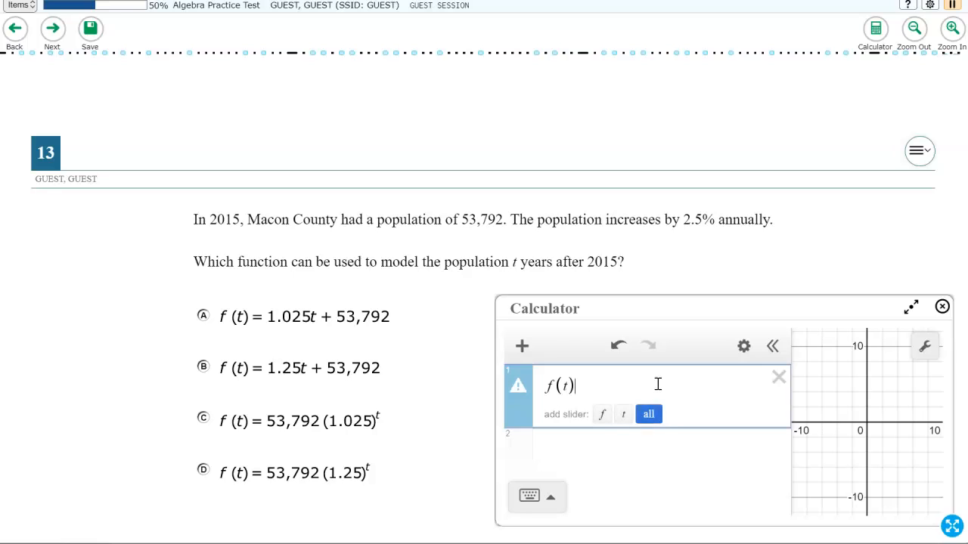
text(= 1.0)
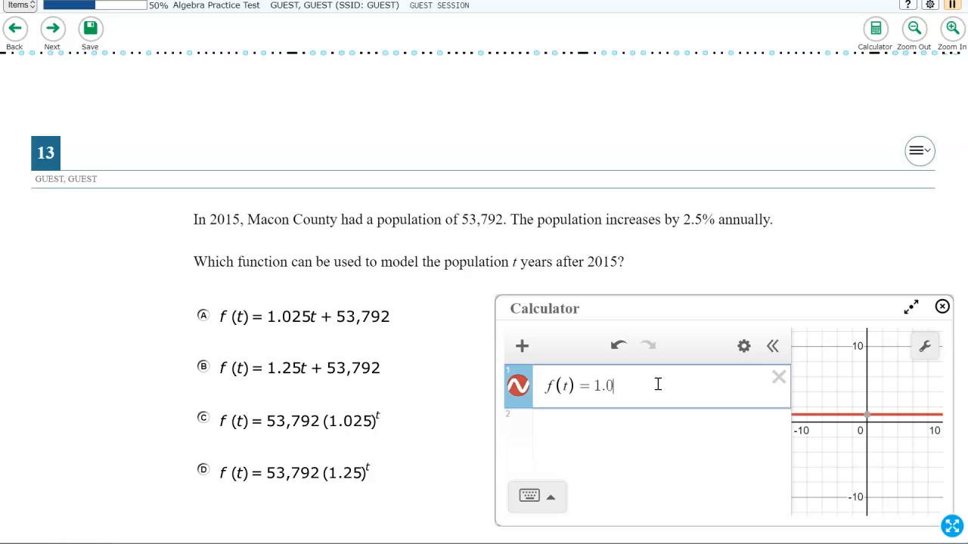
text(25t )
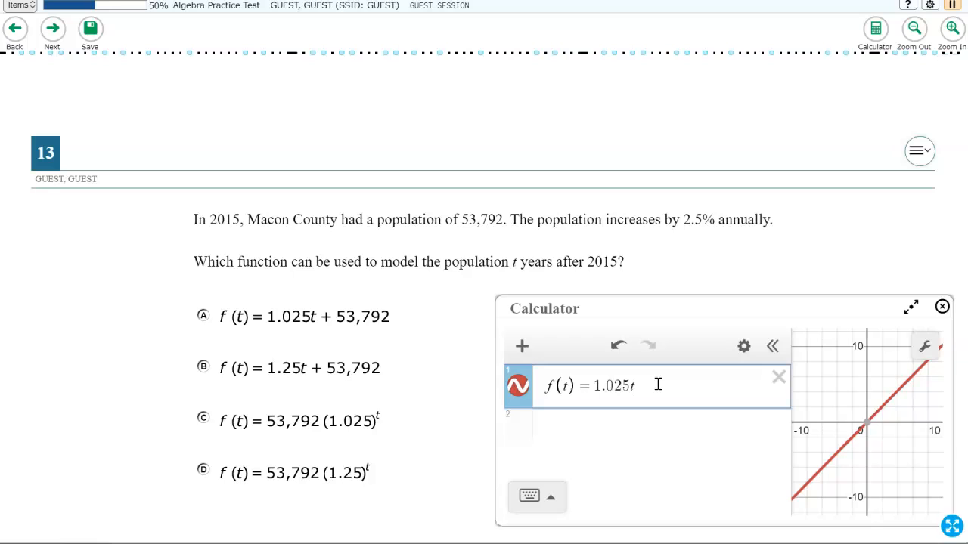
text(+ 53792)
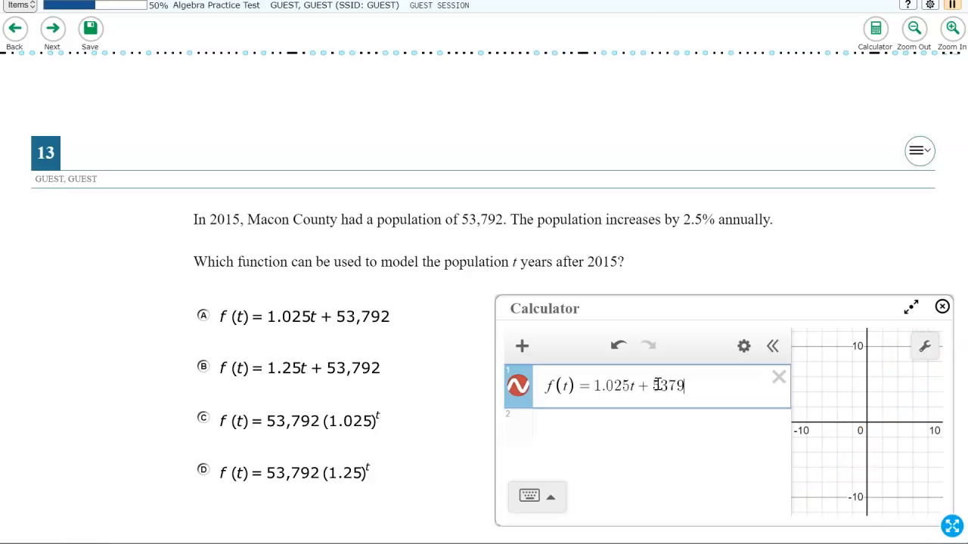
click(629, 428)
Step: Add a table as the second entry and fill its x column with 0, 1, 2, 3 and 4
drag(747, 303, 743, 280)
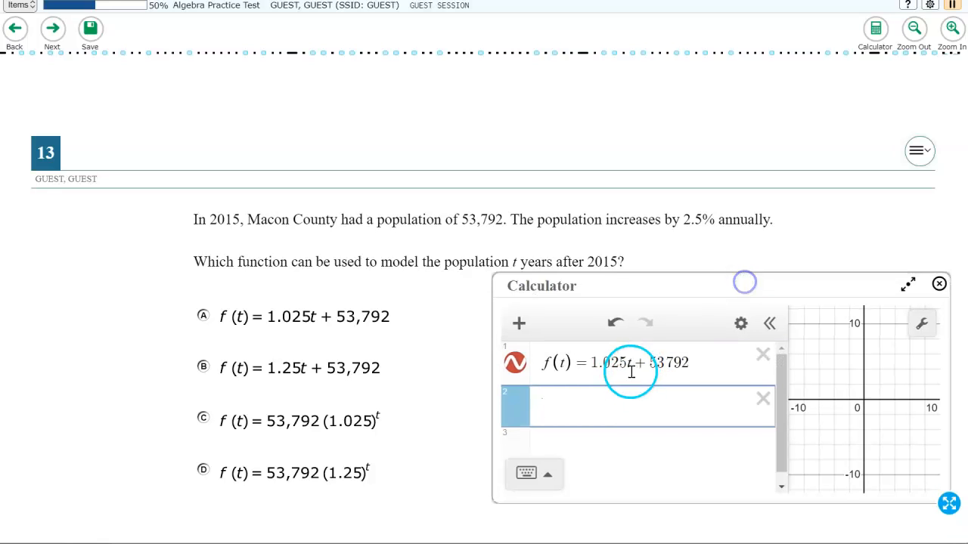
click(520, 324)
click(546, 398)
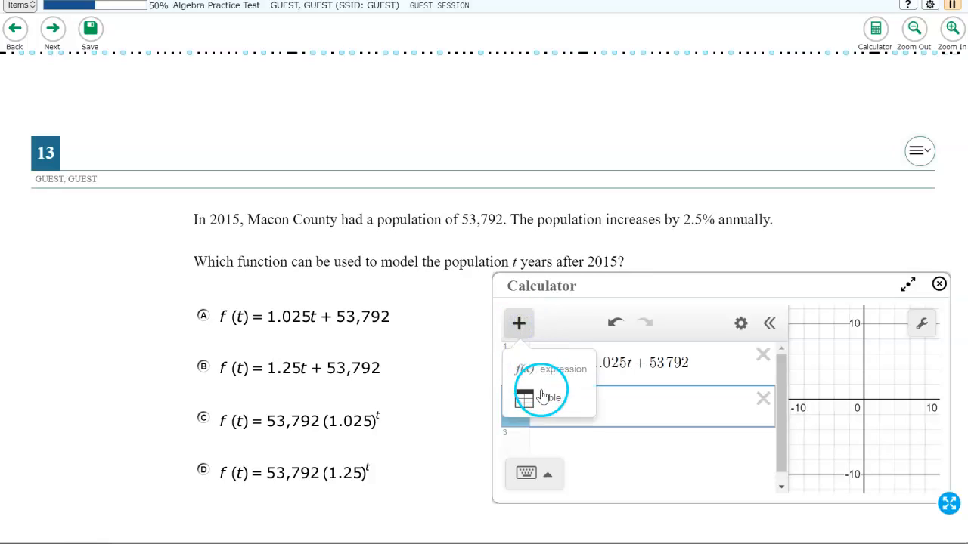
text(0)
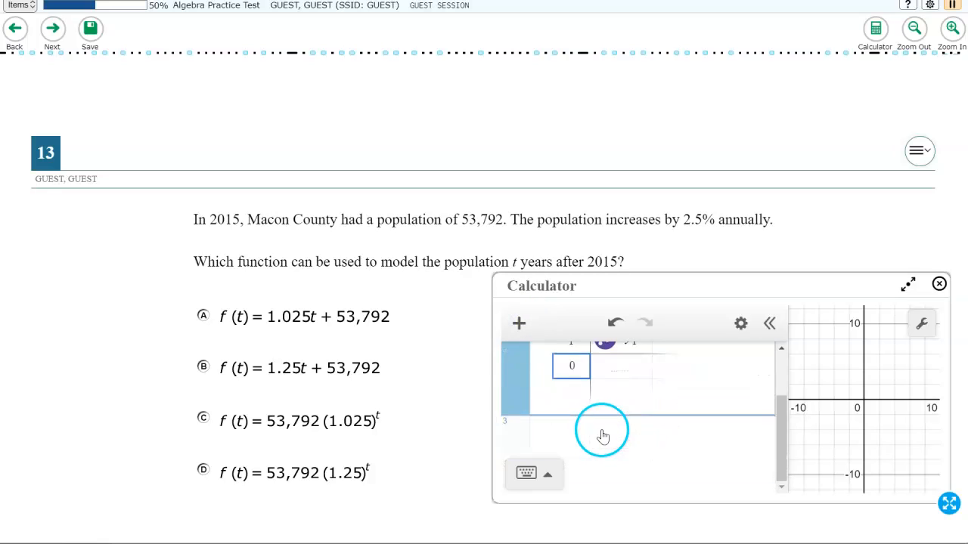
click(573, 388)
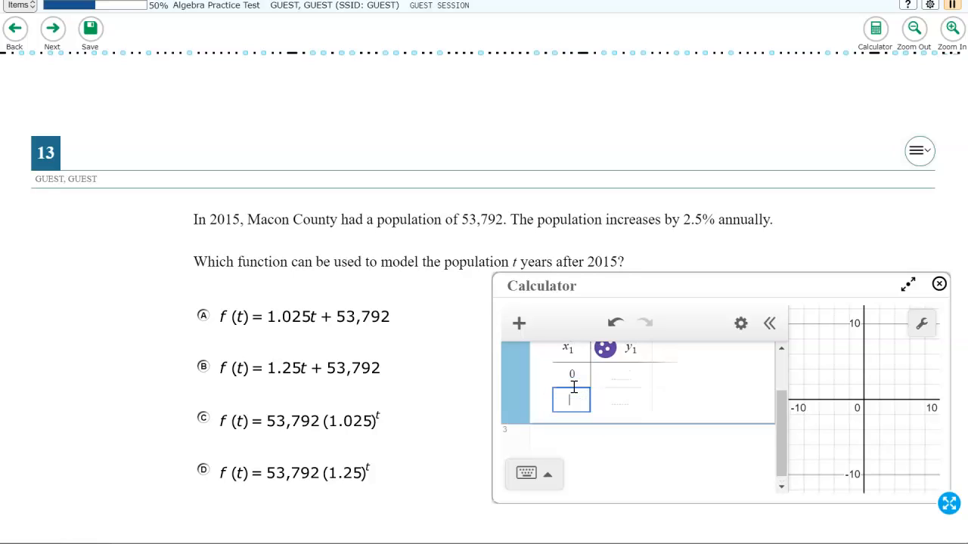
text(1)
key(Return)
text(2)
key(Return)
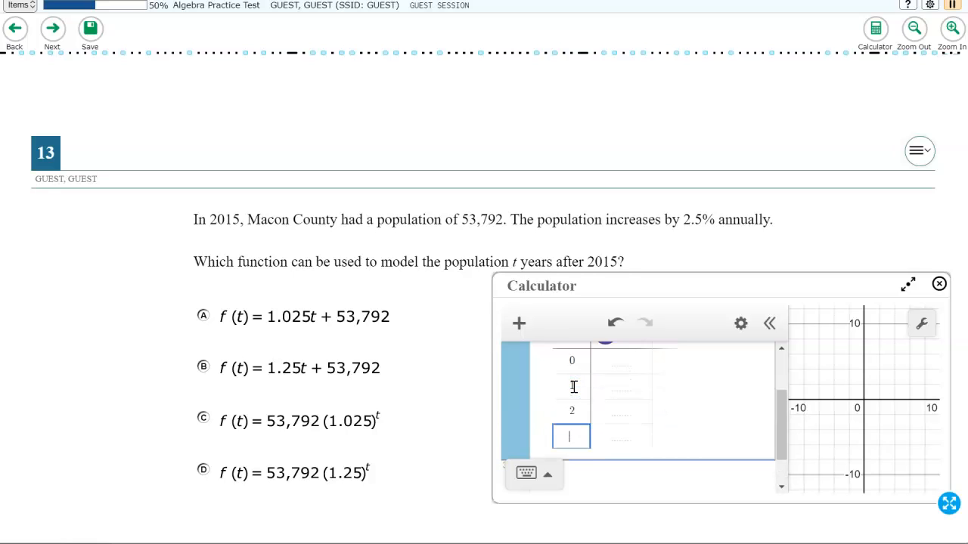
text(3)
key(Return)
text(4)
key(Up)
key(Up)
key(Up)
key(Up)
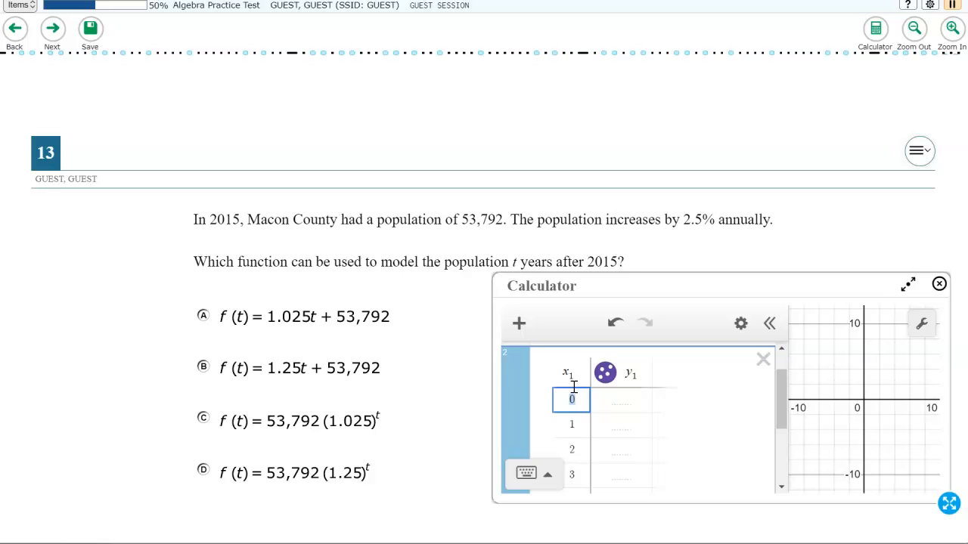
scroll(594, 450, down, 2)
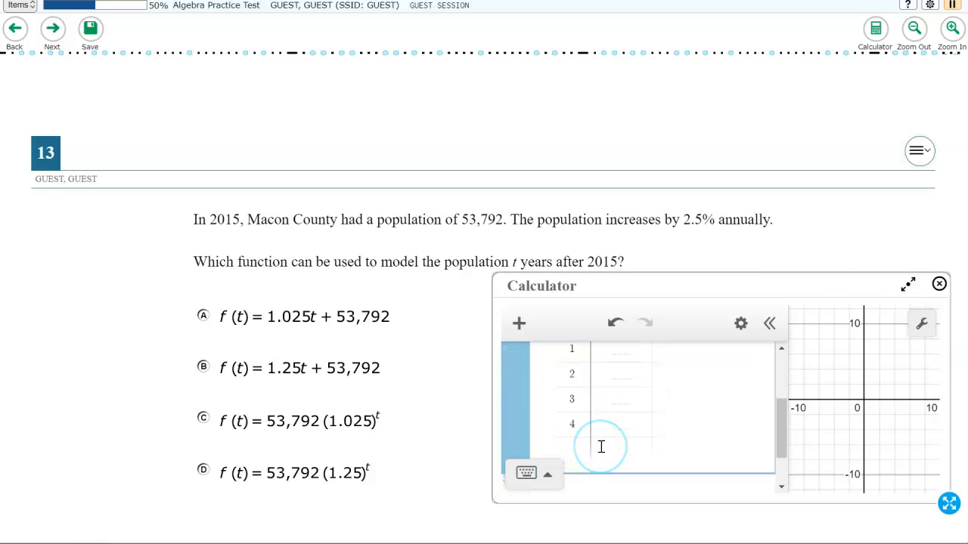
scroll(601, 447, up, 2)
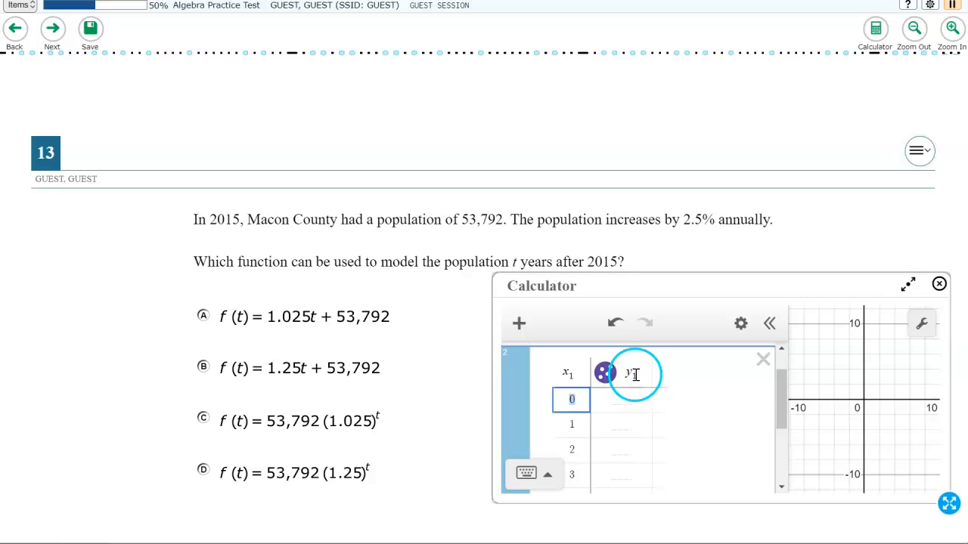
Step: Define the table's second column as f(x₁) and review its values for x from 0 to 4
scroll(633, 373, up, 1)
click(624, 416)
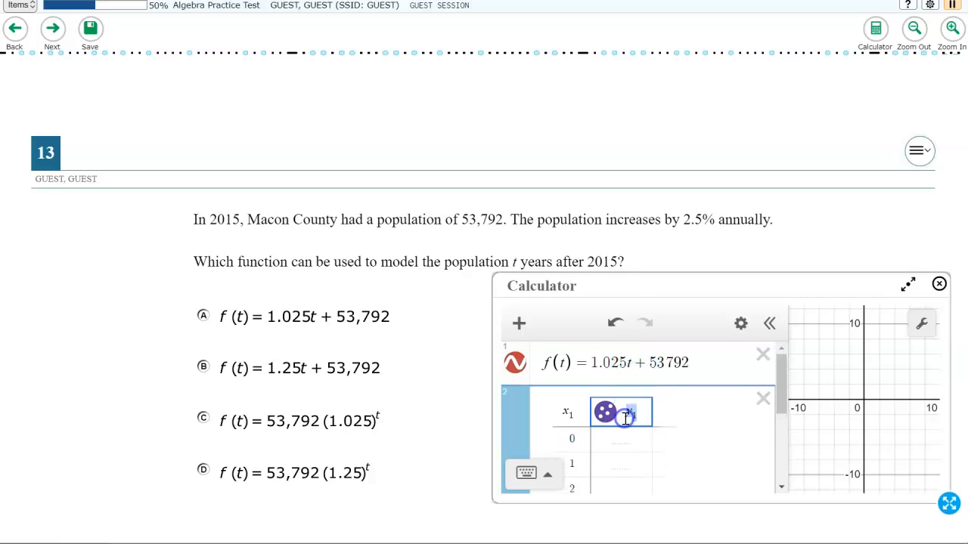
key(BackSpace)
text(f(x1)
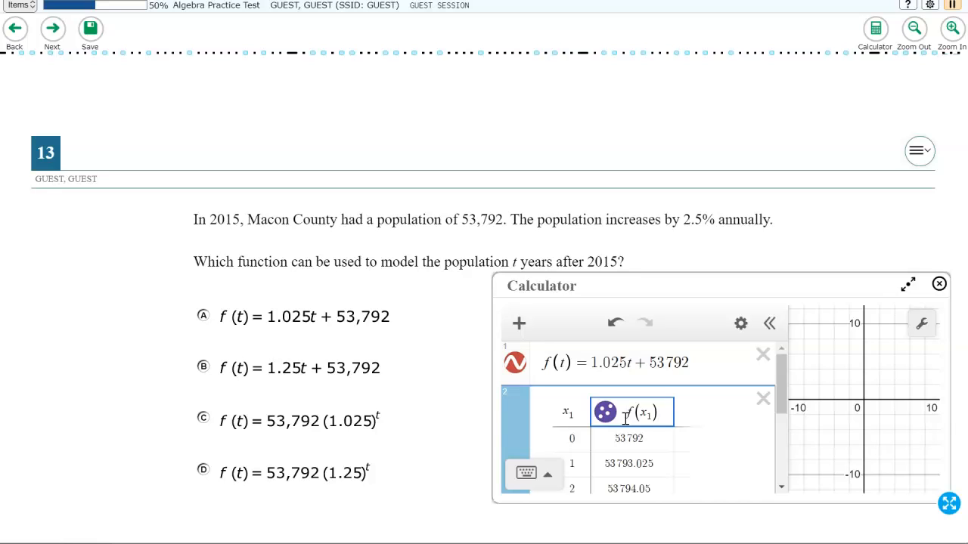
click(624, 459)
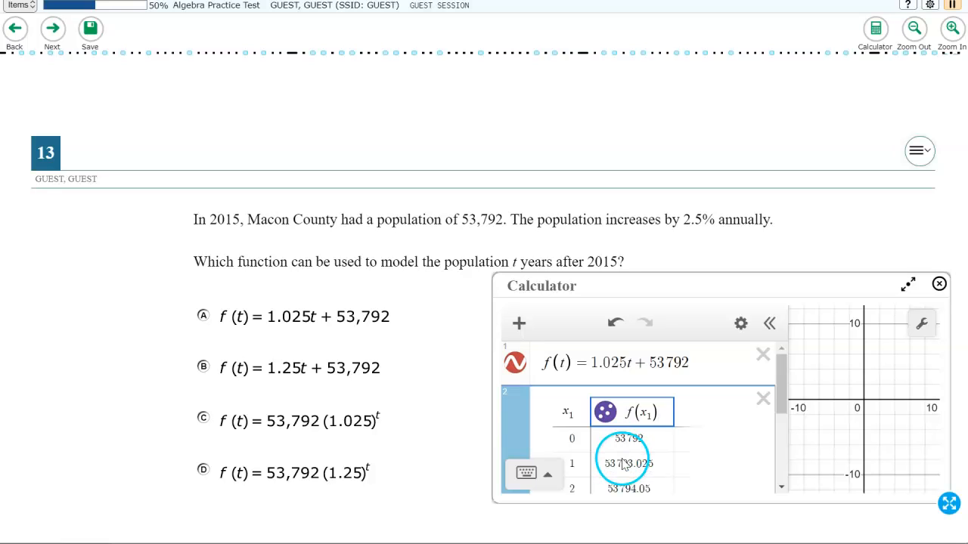
scroll(626, 461, down, 1)
click(688, 427)
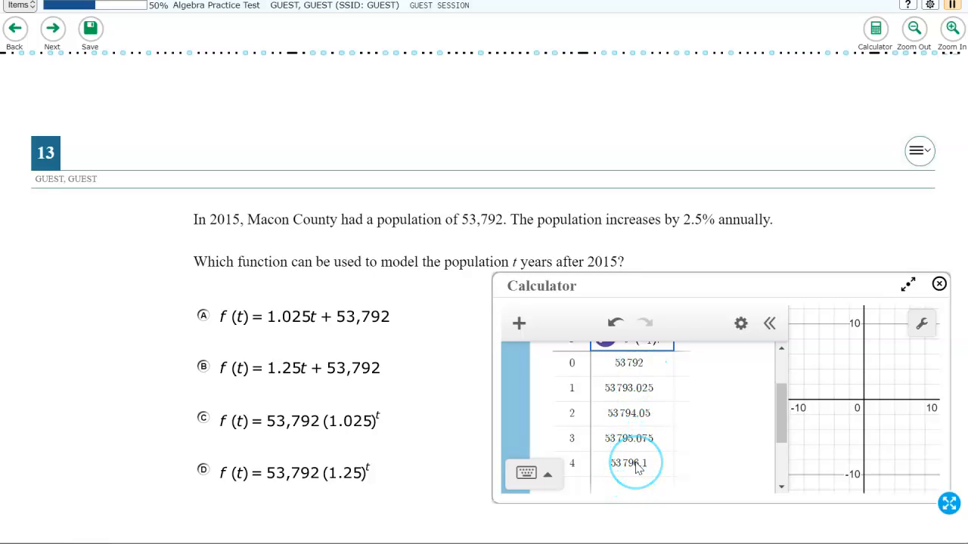
Step: Replace the first expression's right side with option C's formula so that it reads f(t) = 53792(1.025)^t
scroll(636, 467, up, 2)
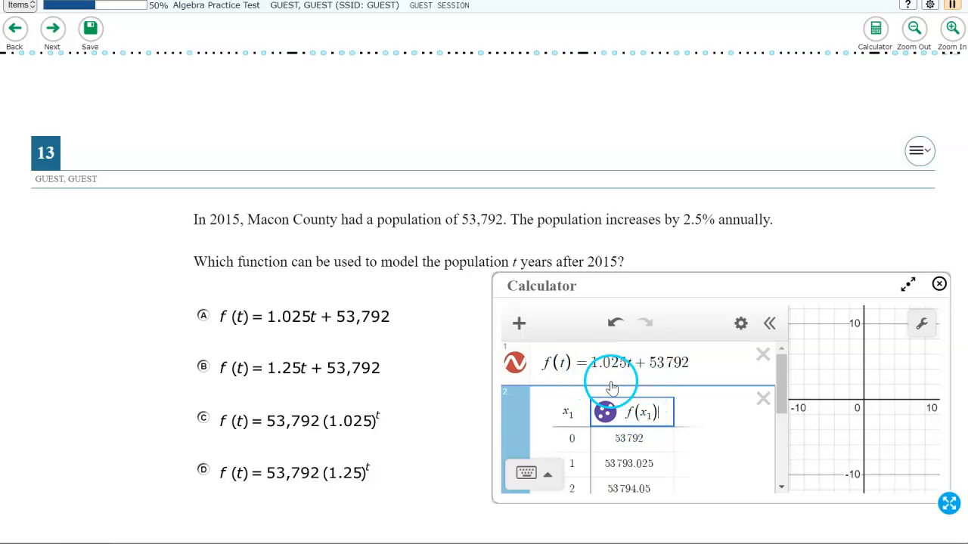
drag(590, 364, 705, 371)
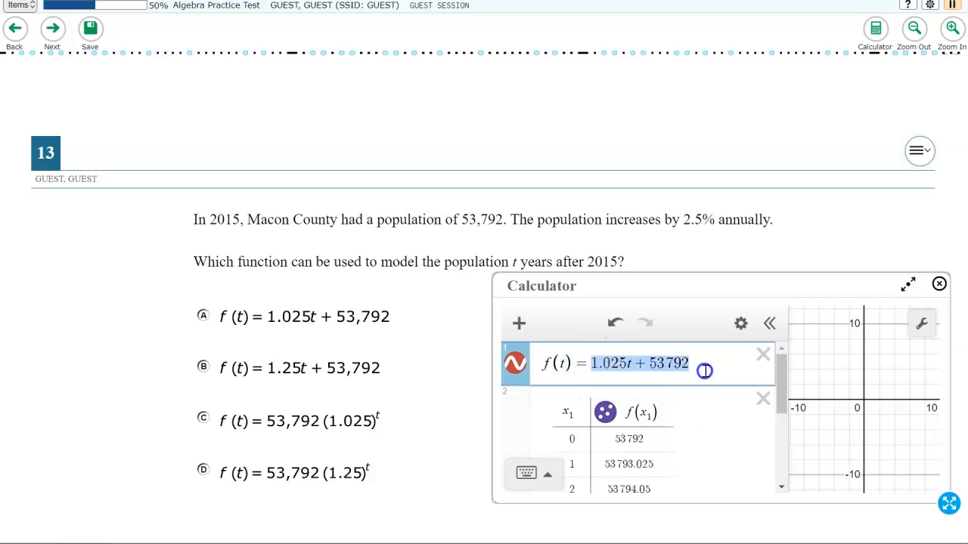
text(5)
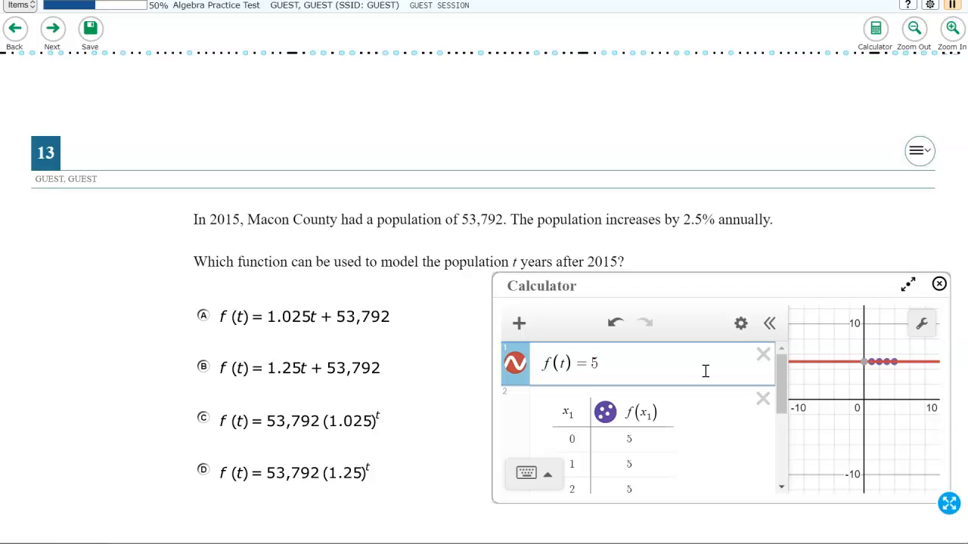
text(37)
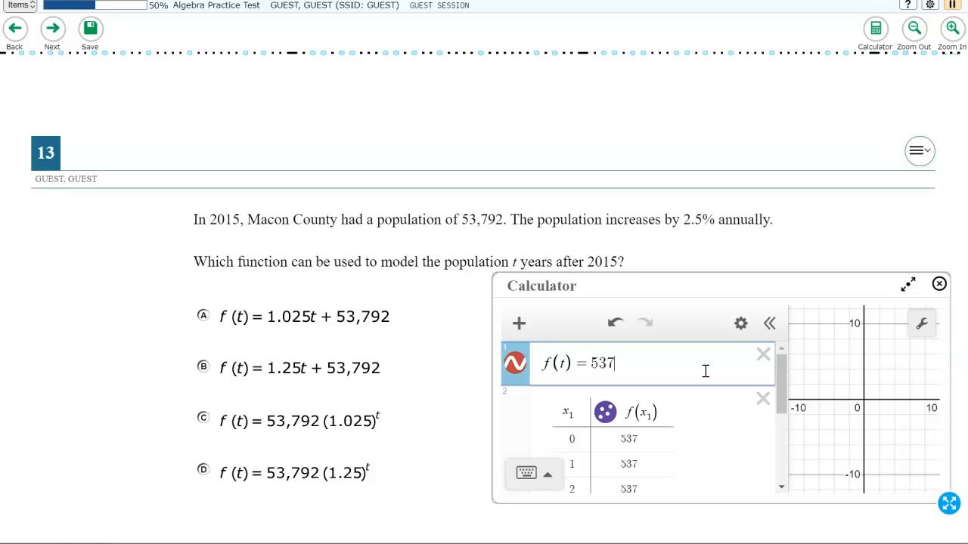
text(92()
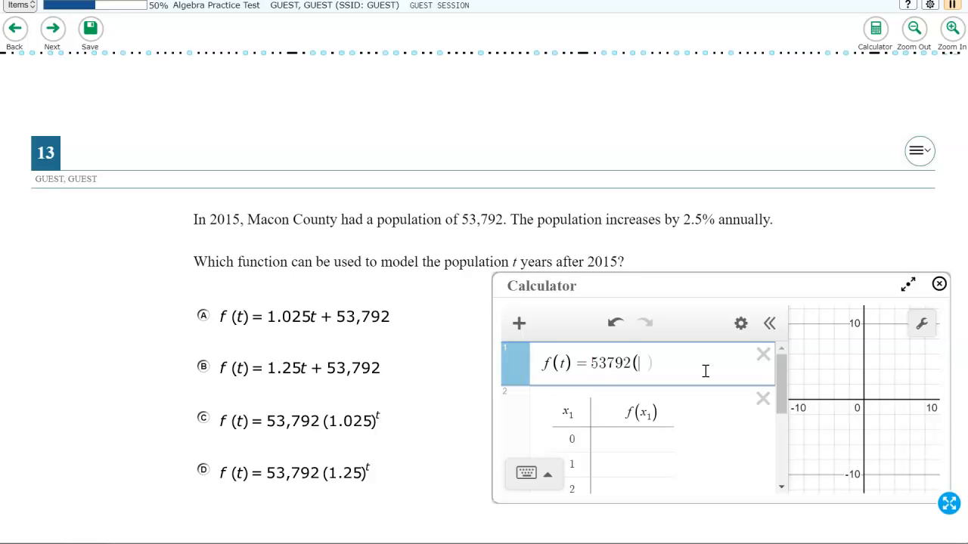
text(1.0)
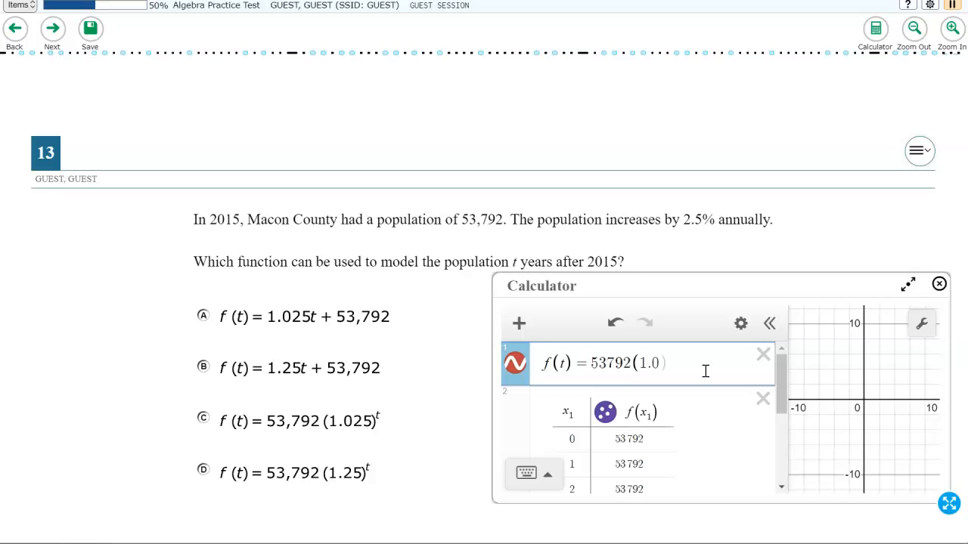
text(25))
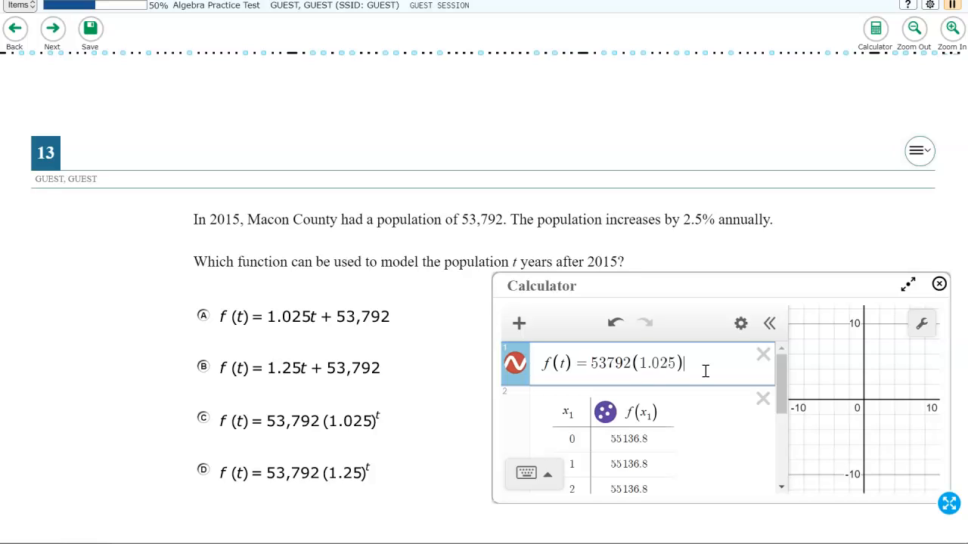
text(^t)
click(703, 447)
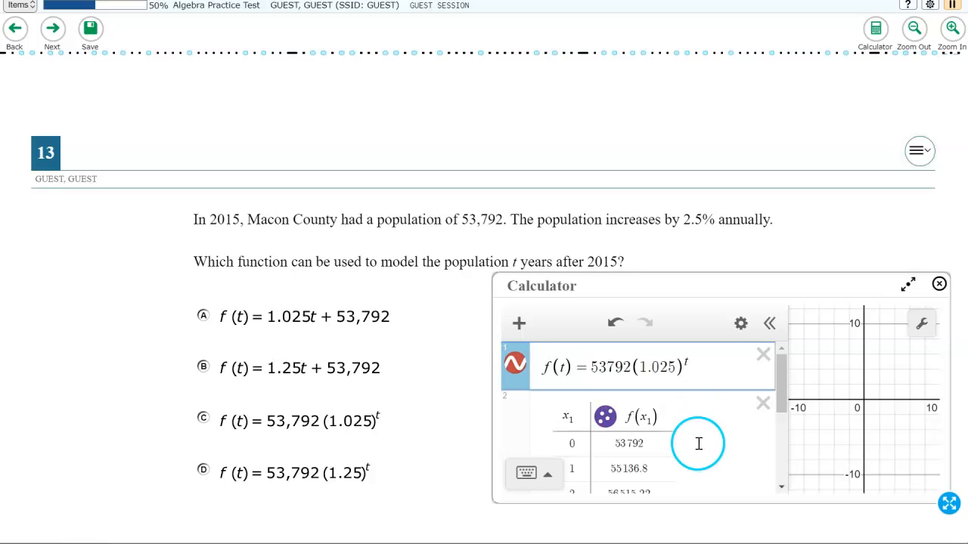
Step: Examine the table values that option C's function gives for x from 0 to 4
scroll(699, 444, down, 2)
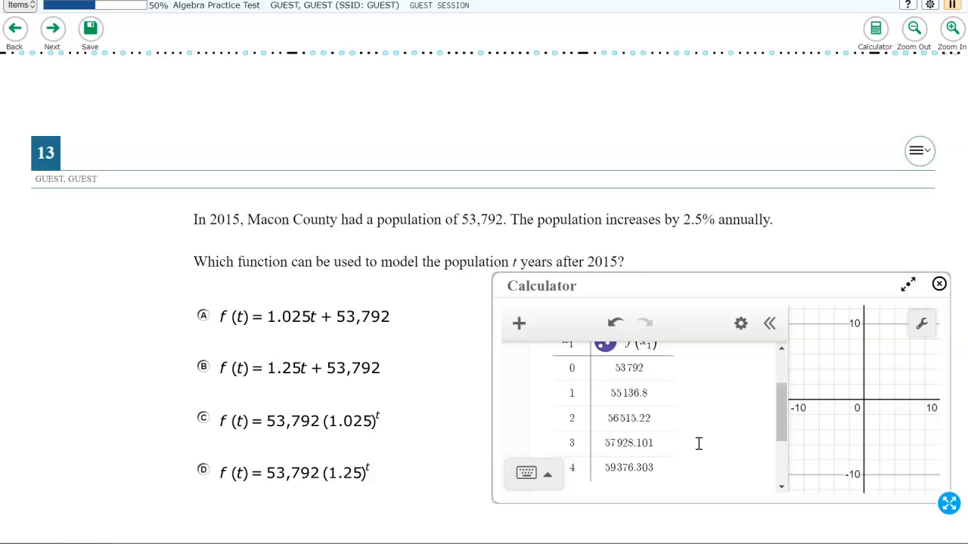
click(695, 433)
scroll(697, 432, down, 3)
click(603, 469)
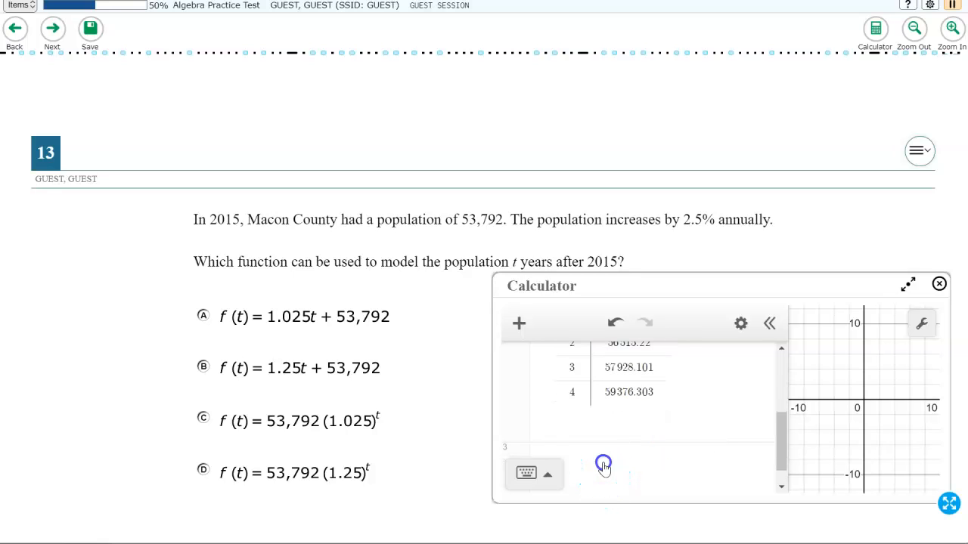
click(713, 461)
scroll(713, 459, up, 5)
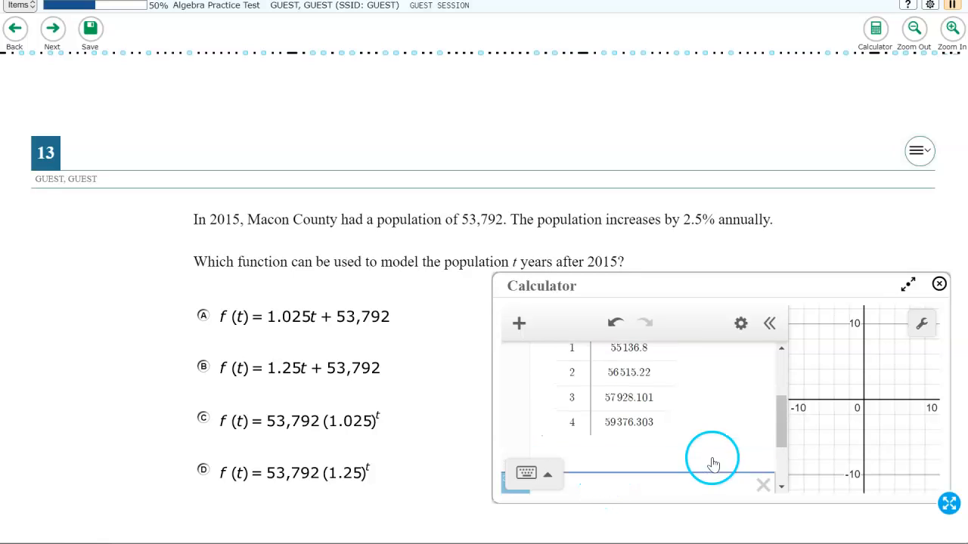
scroll(713, 457, down, 2)
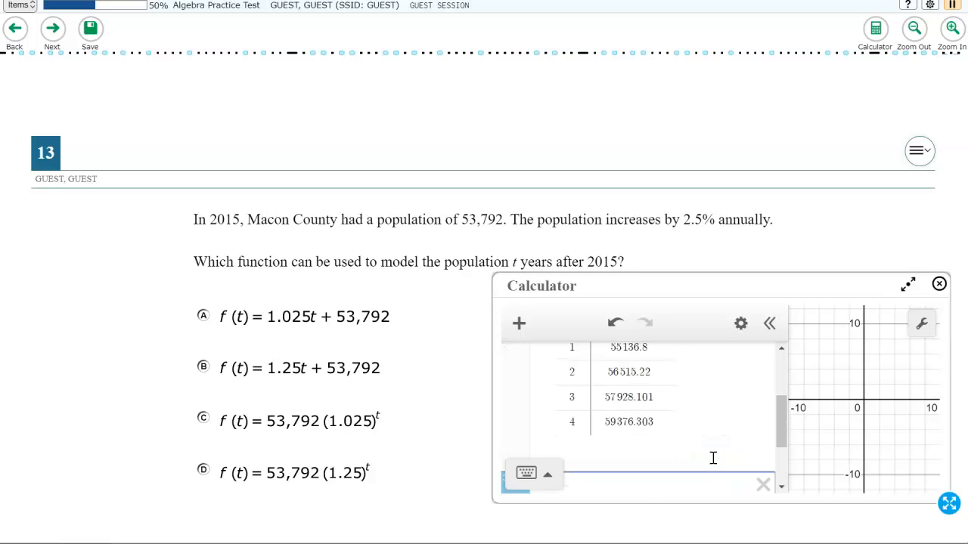
scroll(713, 458, down, 2)
scroll(713, 458, up, 2)
scroll(653, 383, up, 2)
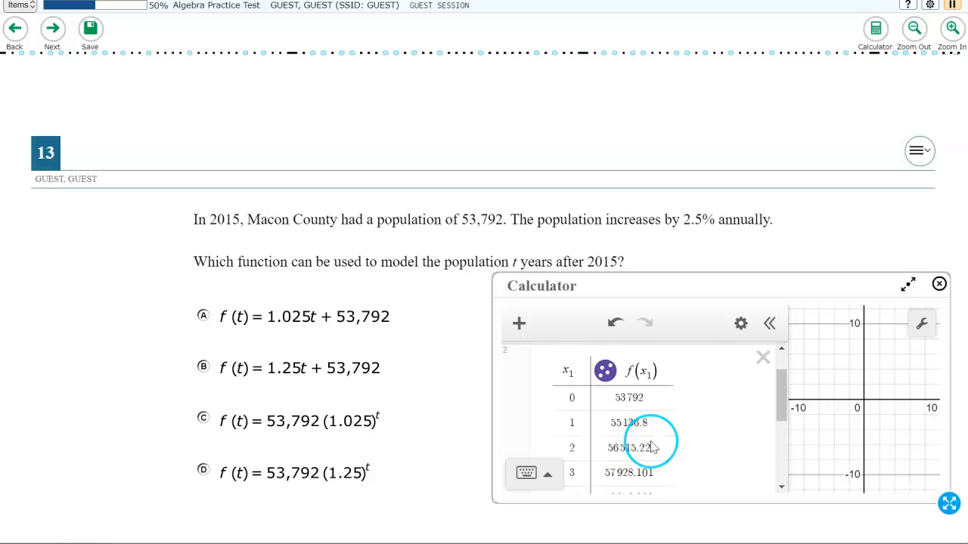
scroll(653, 446, up, 1)
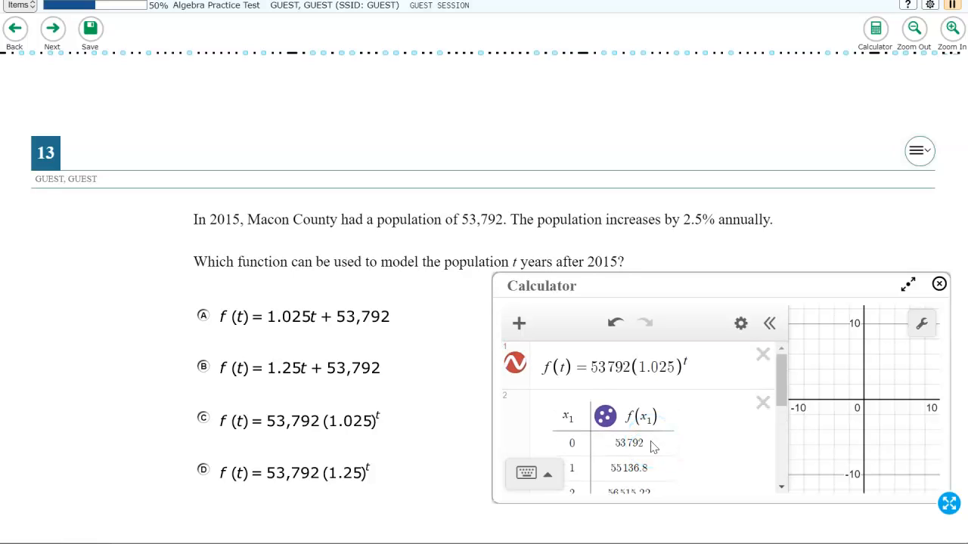
Step: Calculate 2.5% of the starting population as 53792(2.5/100) in the third entry
scroll(653, 447, down, 3)
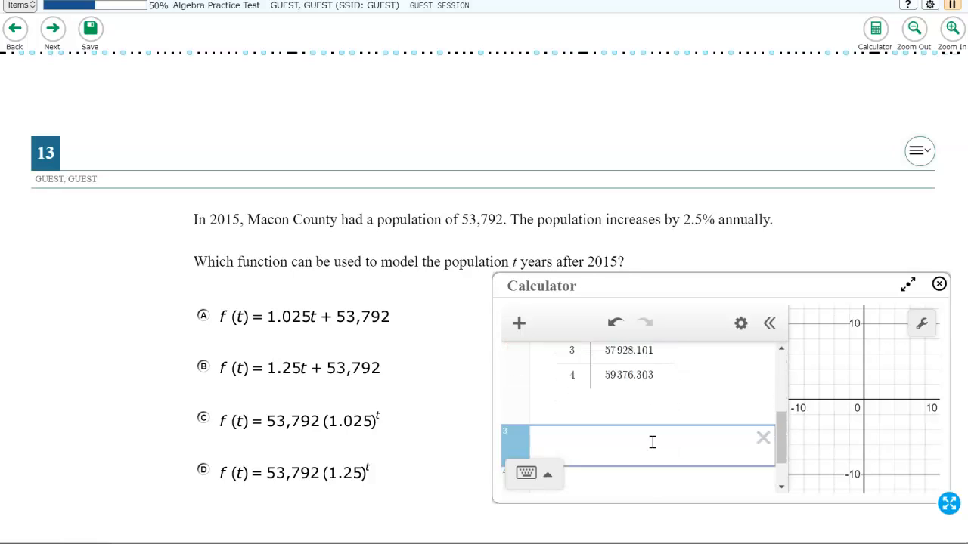
click(651, 443)
text(63)
key(BackSpace)
key(BackSpace)
text(53)
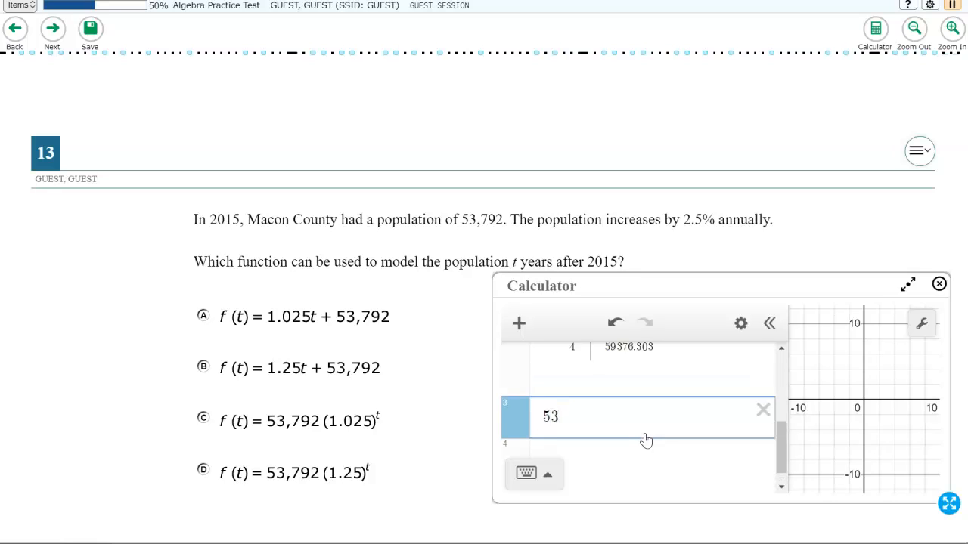
text(792()
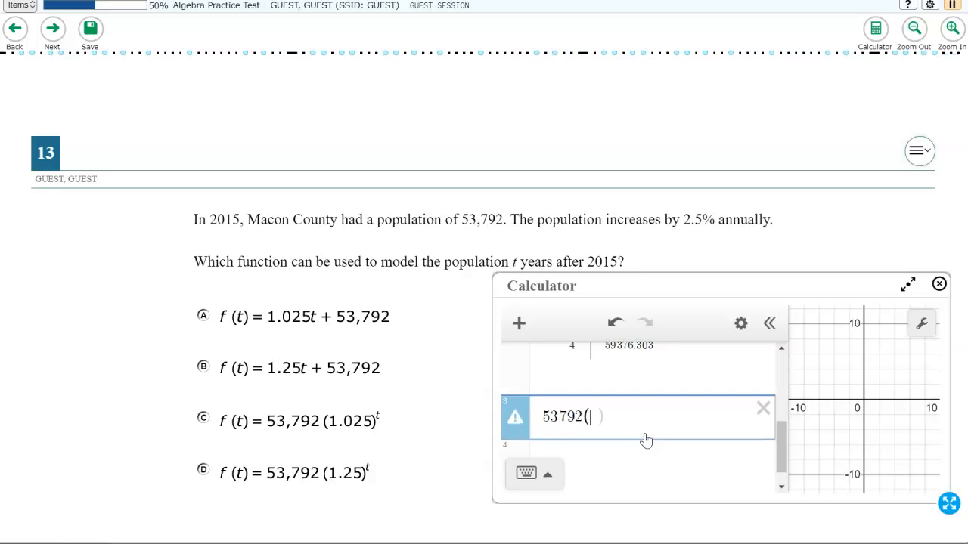
text(2.5/)
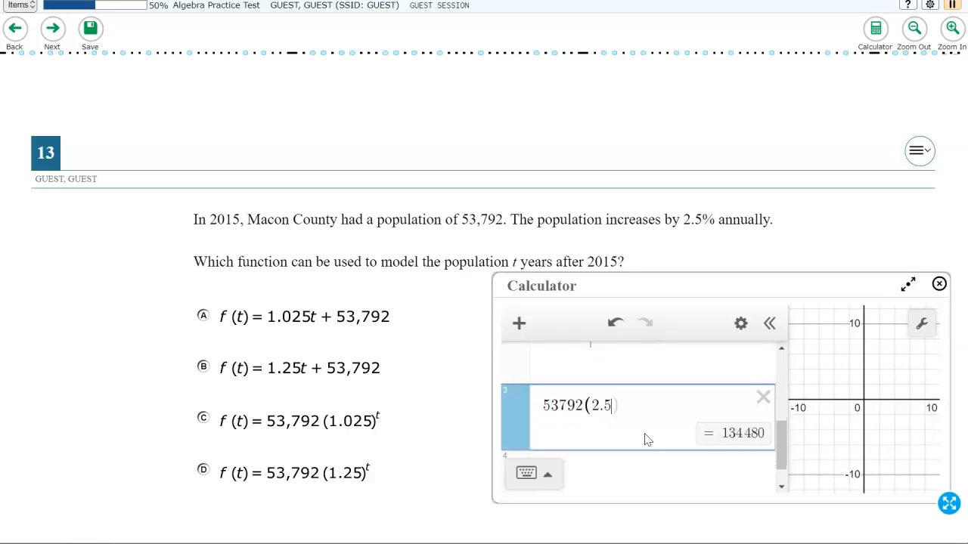
text(100)
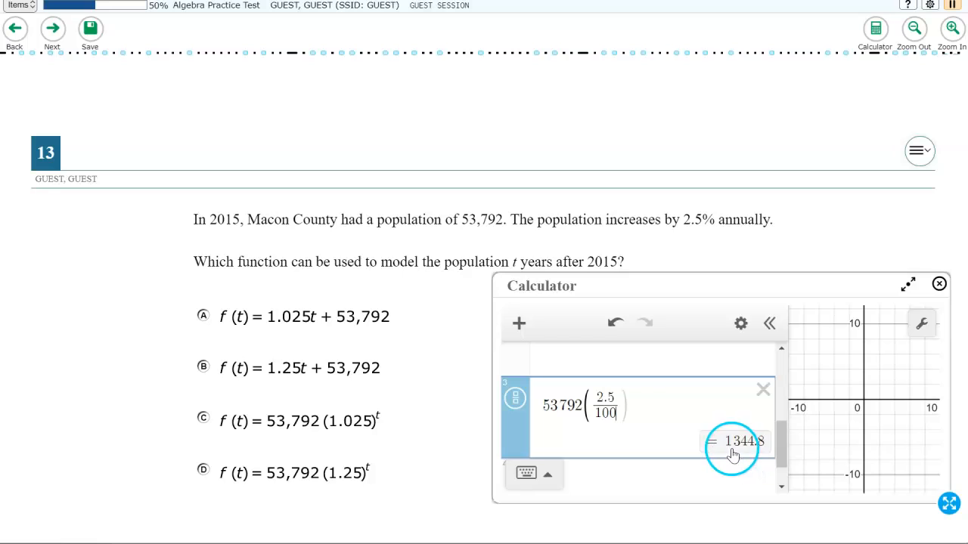
Step: Compare the increase with the table, and calculate 53792 + 1344.8 in the fourth entry
click(611, 427)
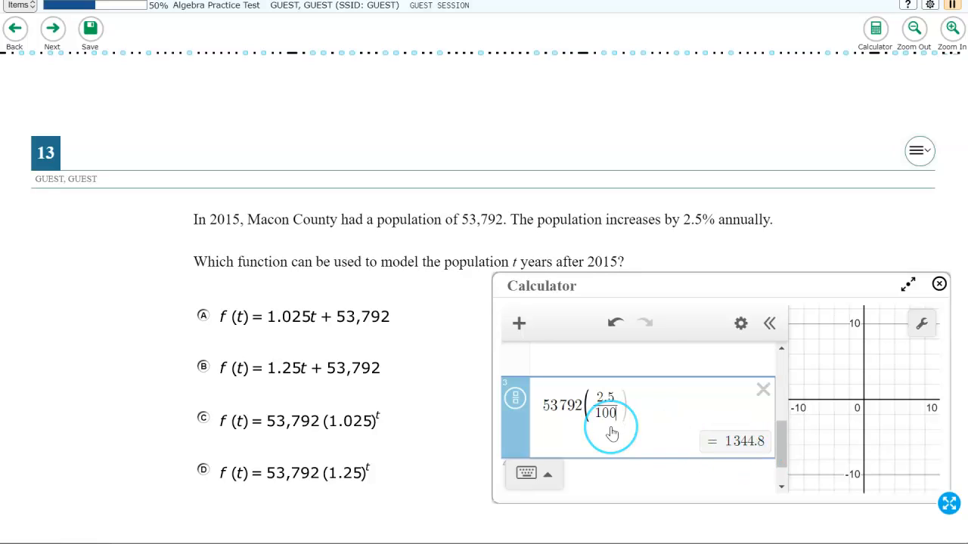
scroll(613, 433, up, 2)
scroll(611, 427, up, 2)
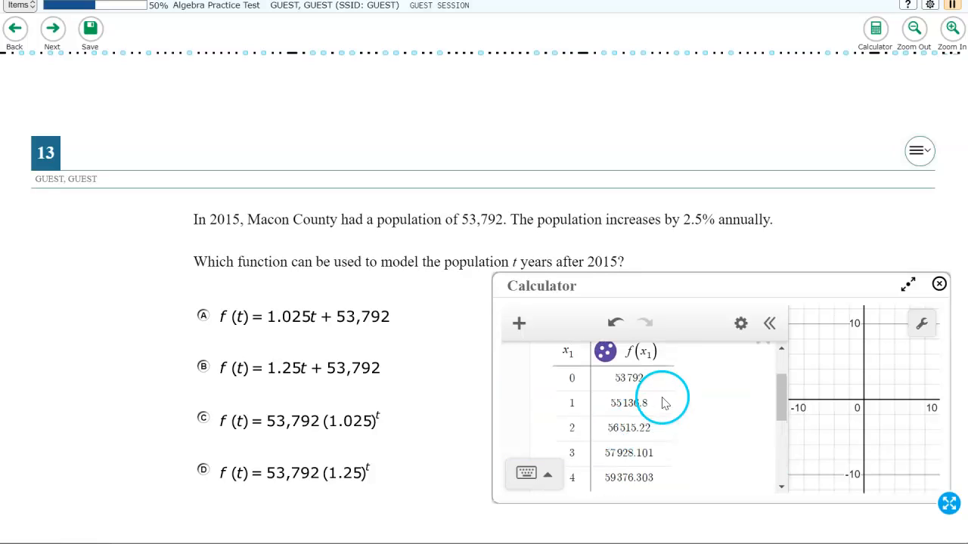
scroll(664, 403, down, 5)
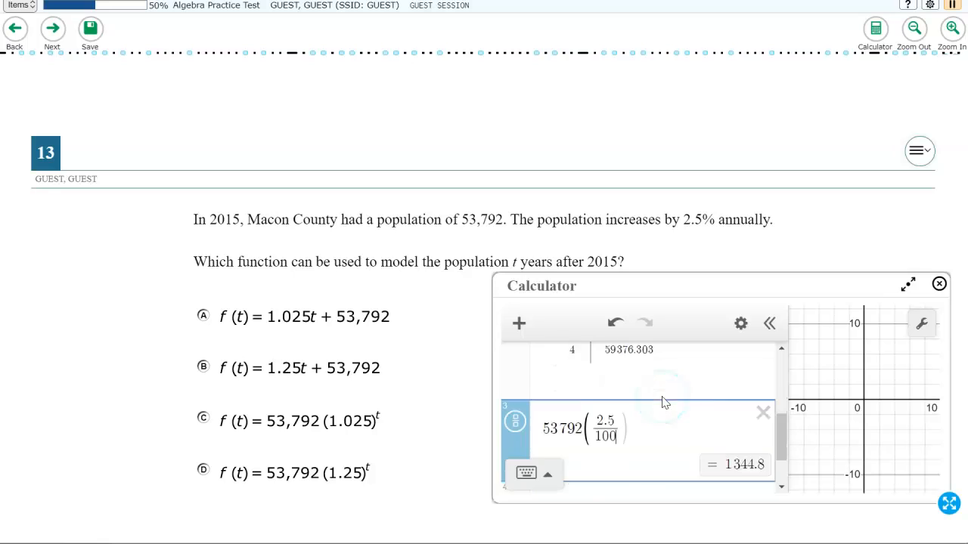
click(610, 451)
text(5)
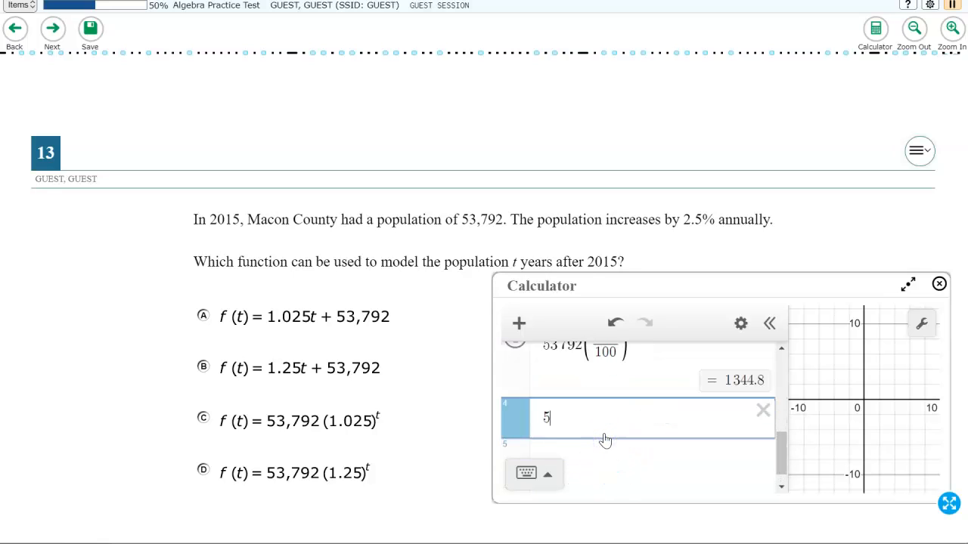
text(3792+12)
key(BackSpace)
text(344.8)
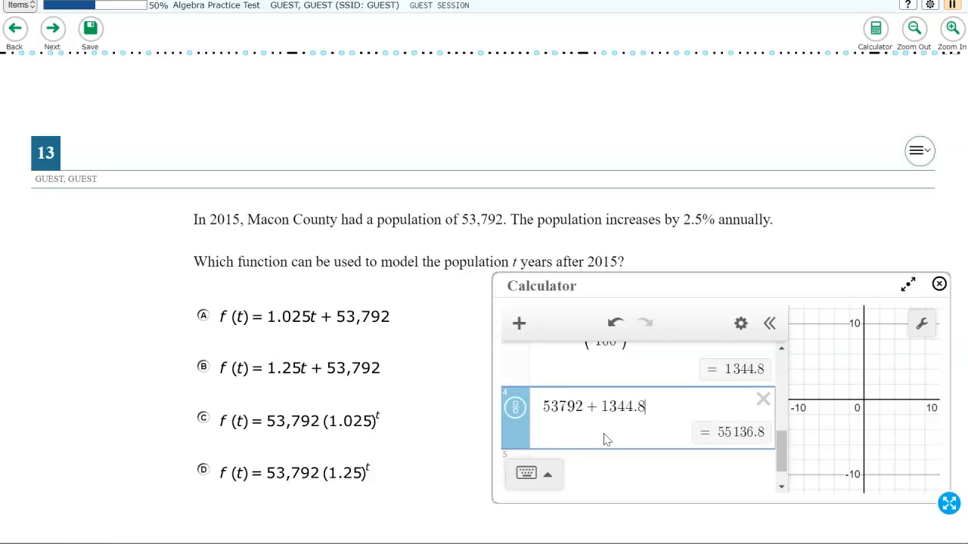
Step: Move the calculator up and enlarge it to show the function, table and both calculations together beside the answer choices
click(651, 430)
scroll(673, 426, up, 5)
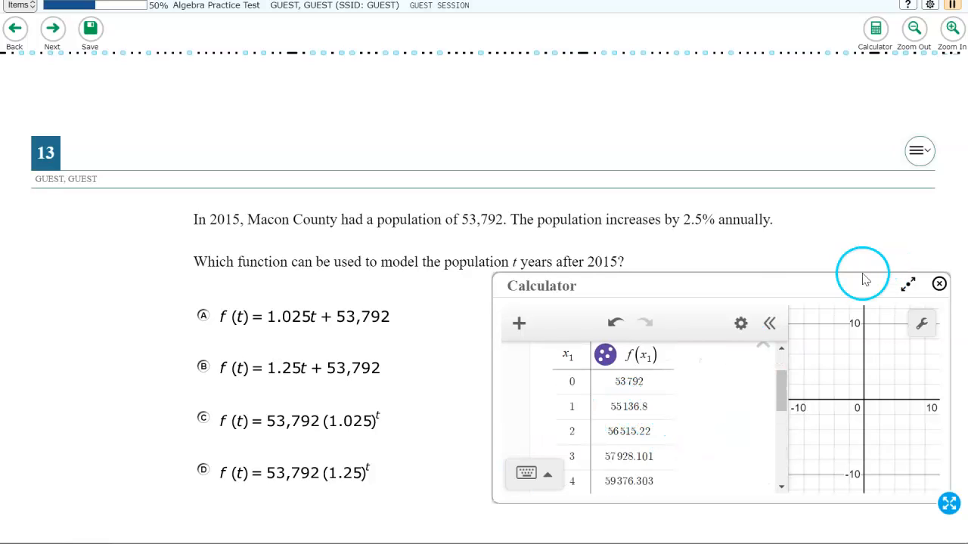
drag(851, 285, 768, 64)
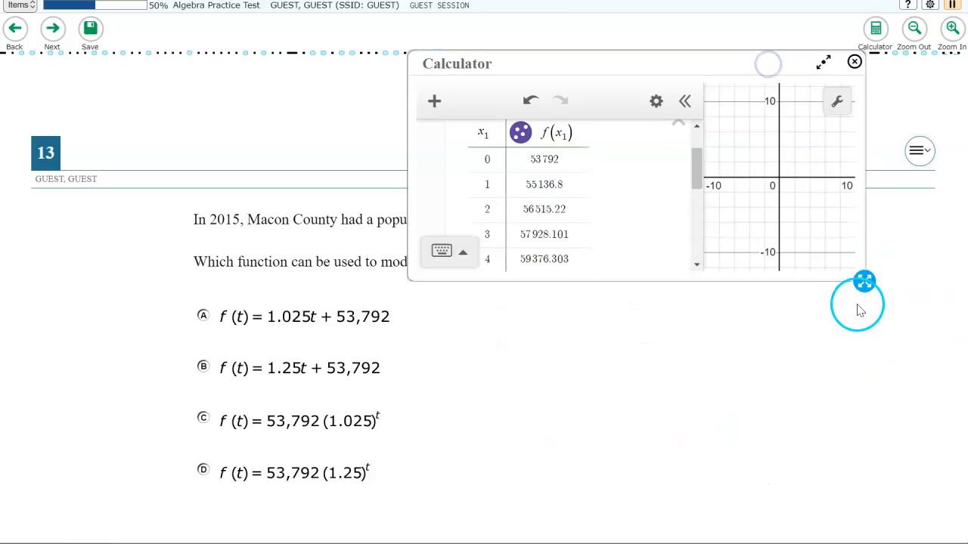
drag(864, 283, 895, 528)
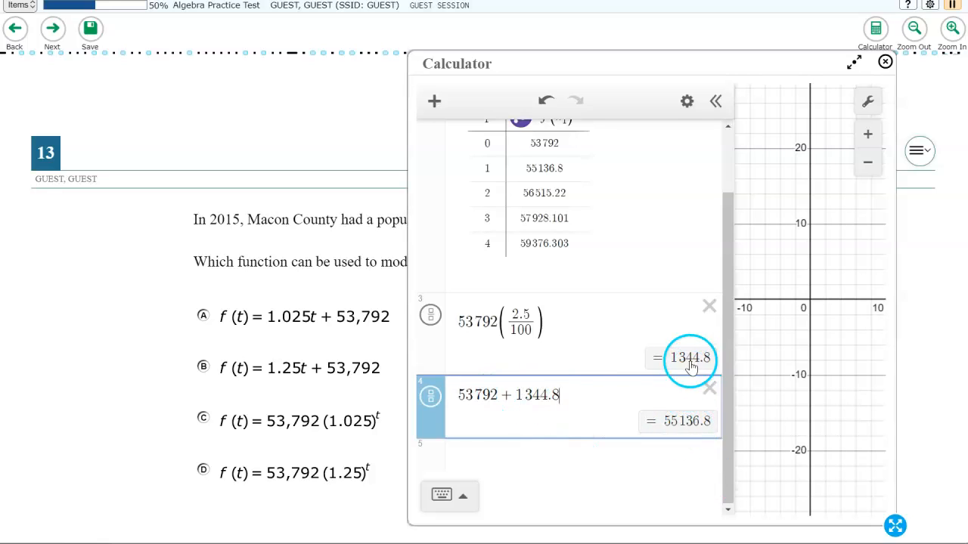
scroll(477, 335, up, 1)
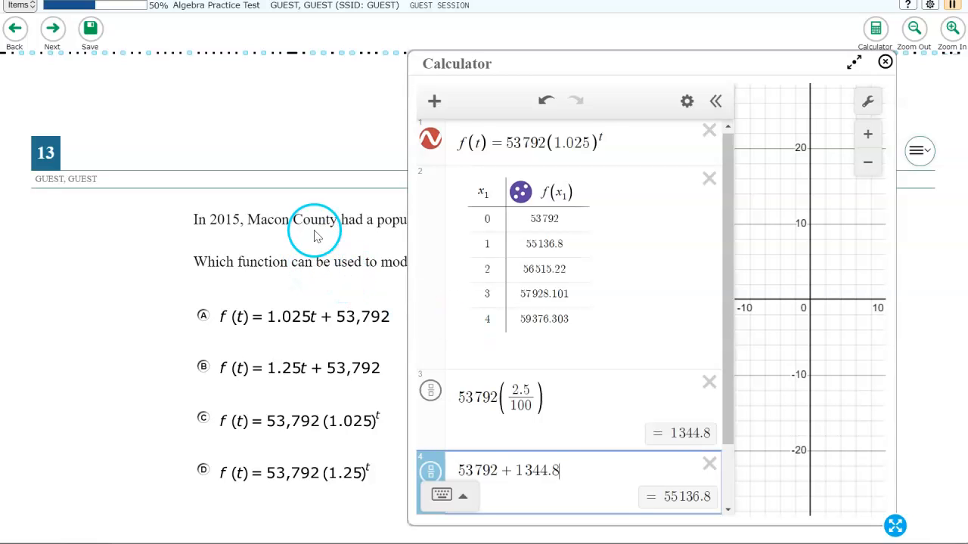
Step: Choose option C, f(t) = 53,792(1.025)^t, as the answer to question 13 and go on to question 14
click(50, 27)
click(280, 310)
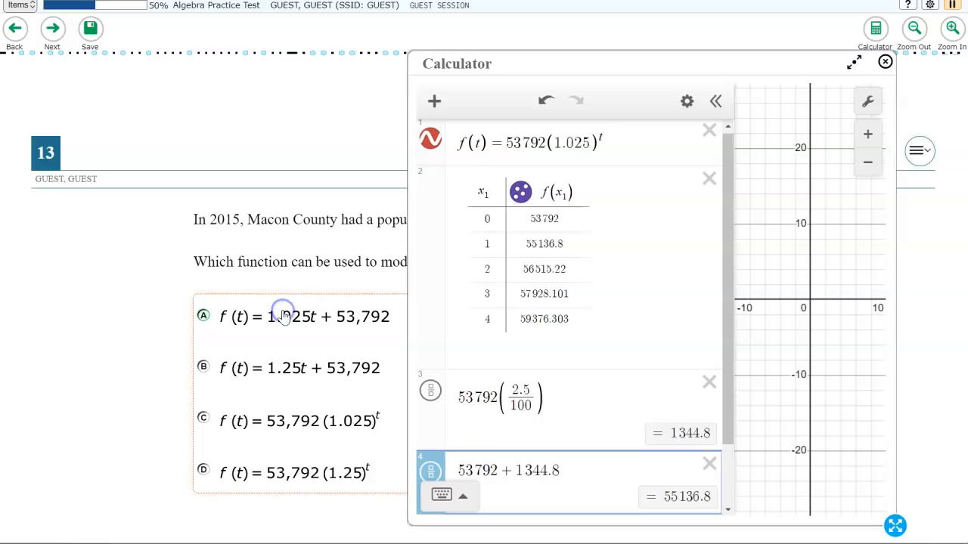
click(261, 428)
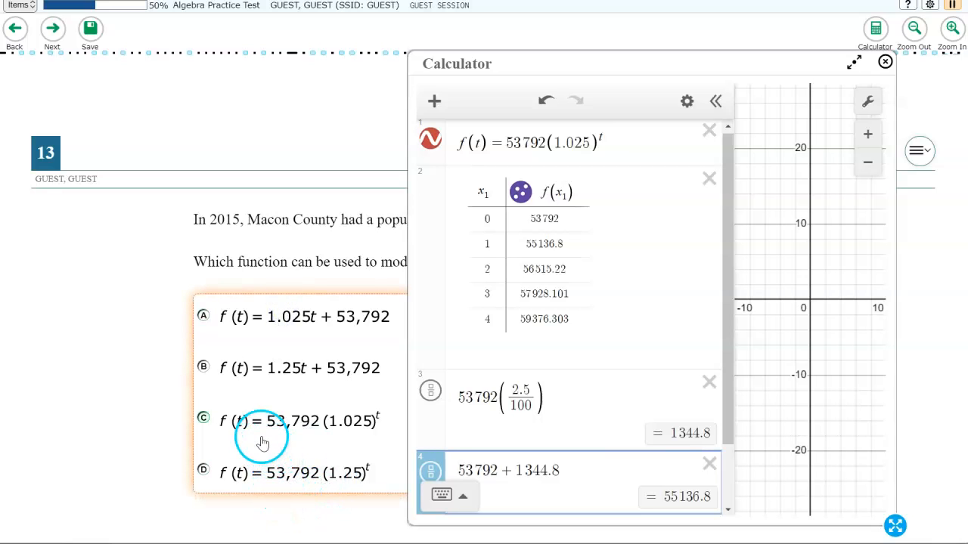
click(52, 30)
Step: Fill question 14's answer fields in order with 1, 1, 2, 1, 1, 2, 2 and 2, and go on to question 15
click(514, 224)
text(1)
click(597, 225)
text(1)
click(654, 234)
text(2)
click(530, 258)
text(1)
click(628, 265)
text(1)
click(685, 254)
text(2)
click(524, 293)
text(2)
click(575, 299)
text(2)
click(52, 27)
Step: Enter 250 in question 15's answer field and go on to question 16
click(233, 328)
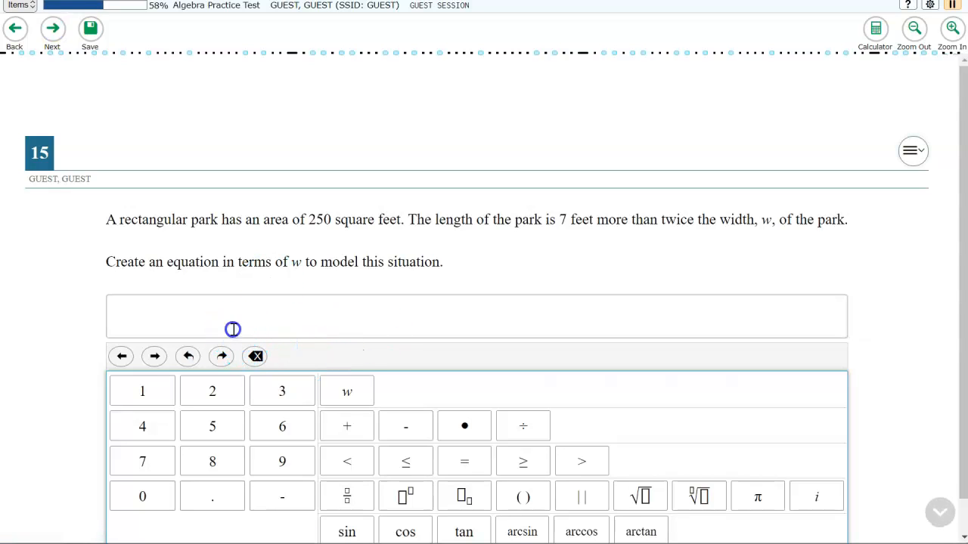
text(250)
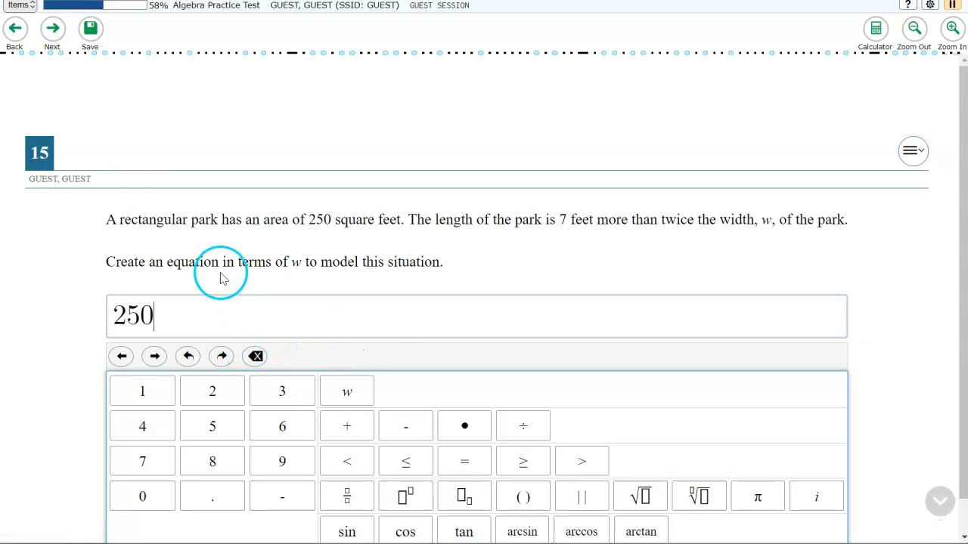
click(54, 30)
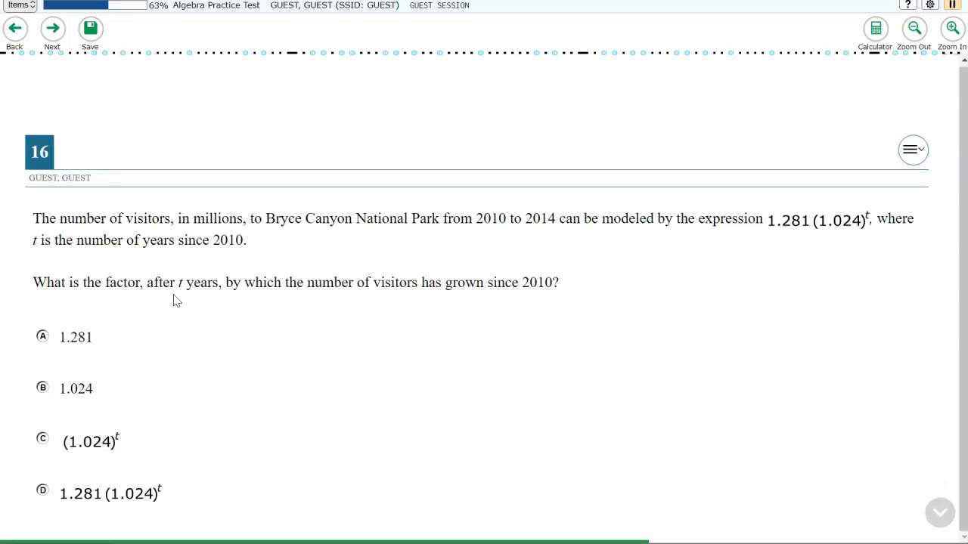
Step: Choose option A, 1.281, as the answer to question 16 and go on to question 17
click(40, 339)
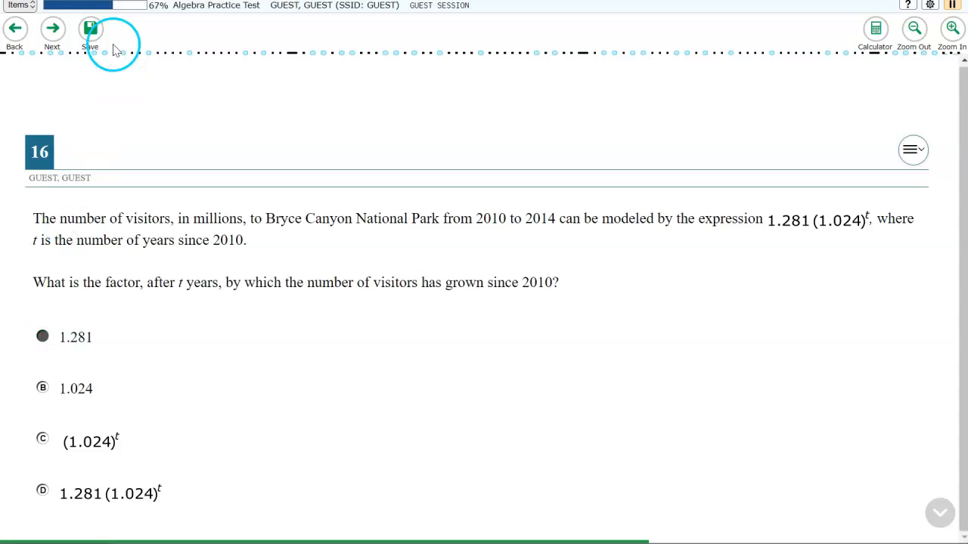
click(53, 30)
scroll(552, 435, down, 1)
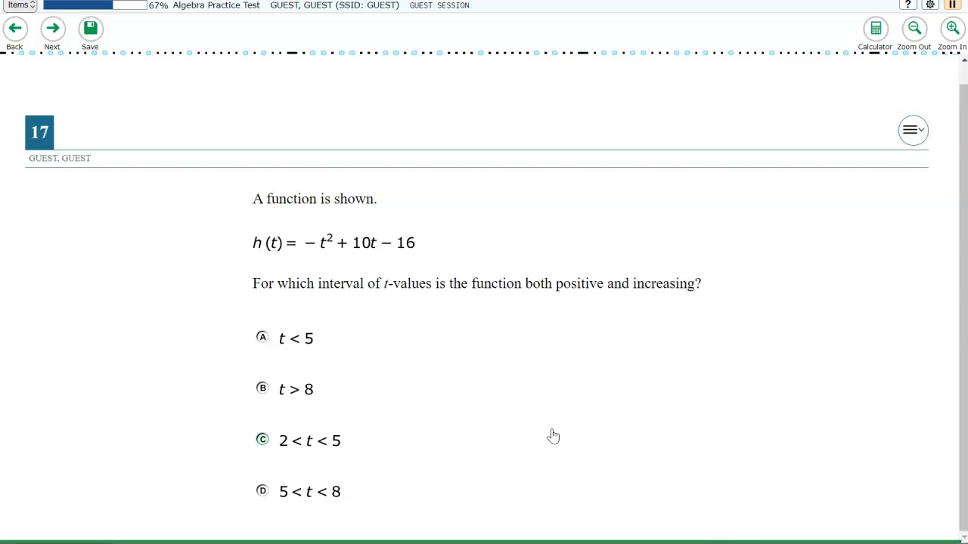
Step: Open the calculator, shrink it, and move it below question 17's text, beside the answer choices
click(747, 153)
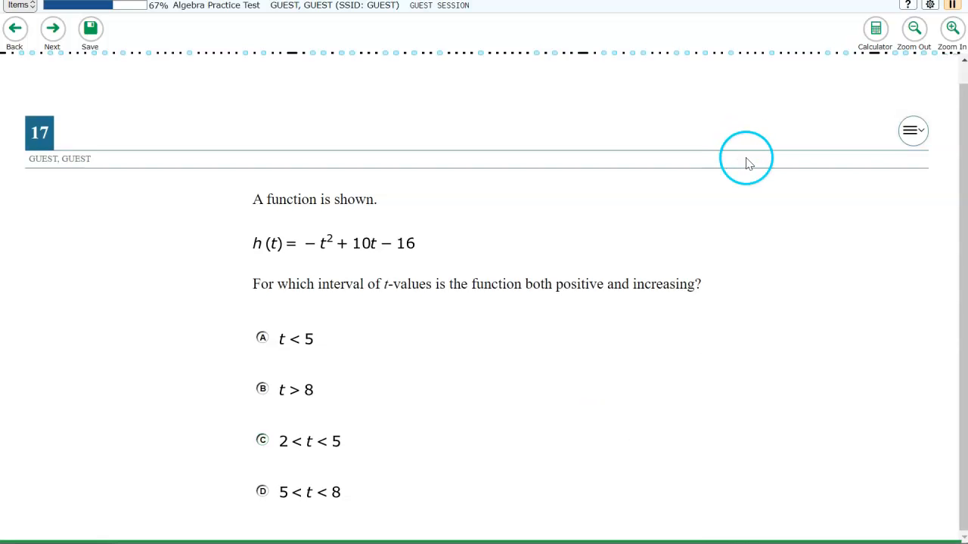
click(873, 36)
click(874, 36)
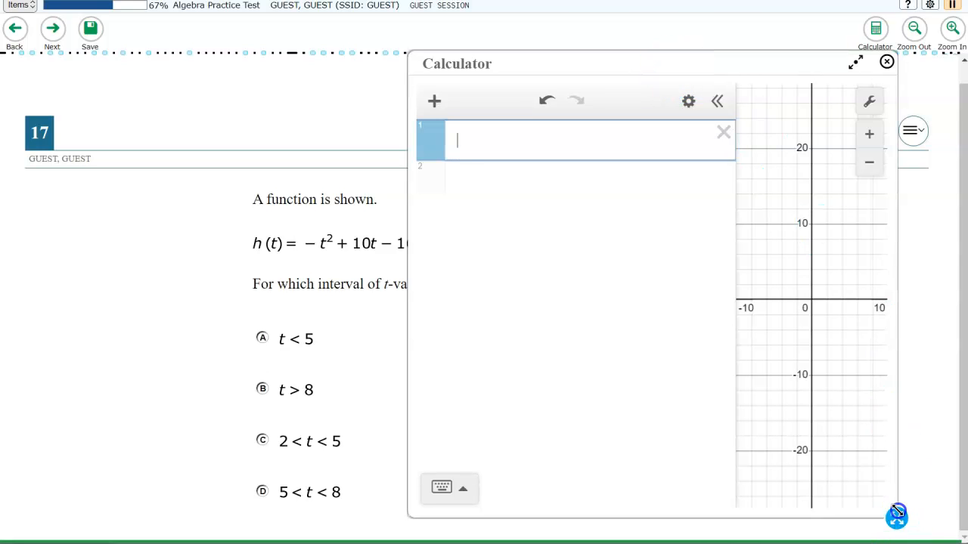
drag(894, 527, 876, 280)
drag(739, 66, 742, 83)
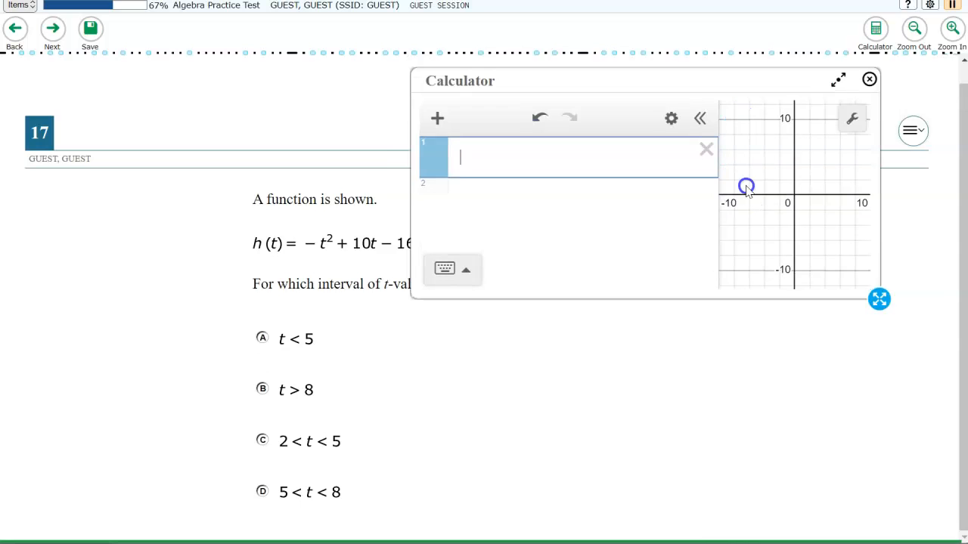
drag(656, 85, 937, 525)
click(734, 220)
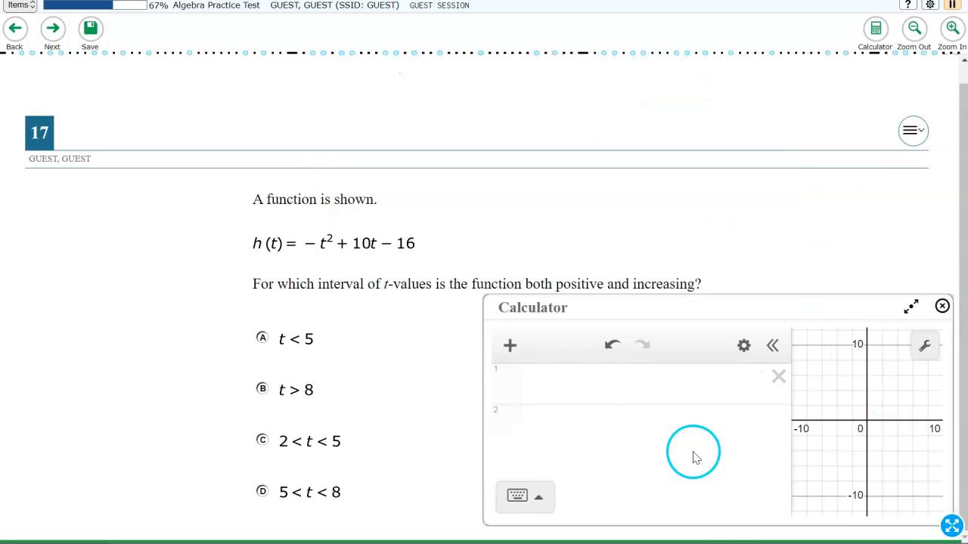
Step: Graph the function h(t) = -t^2 + 10t - 16 in the calculator's first entry
click(560, 404)
click(714, 406)
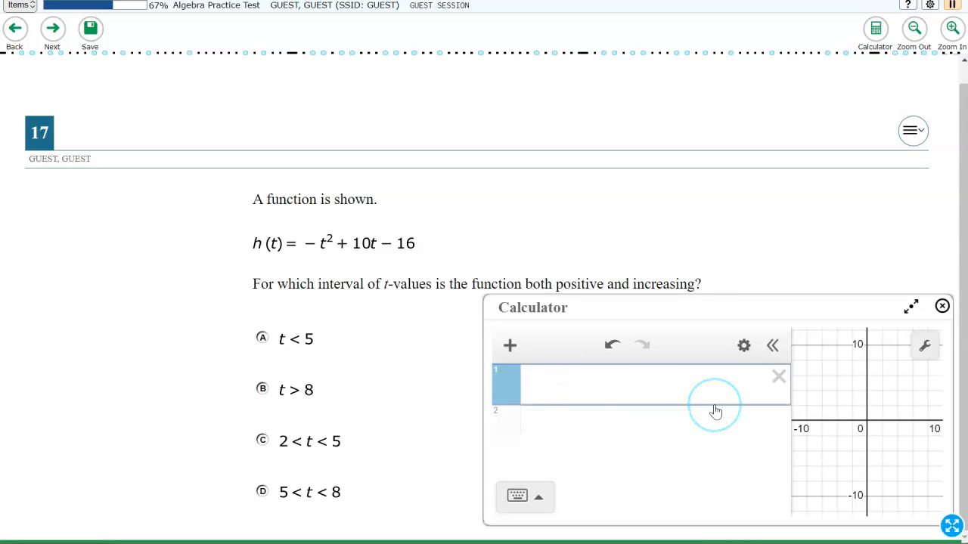
text(h(t))
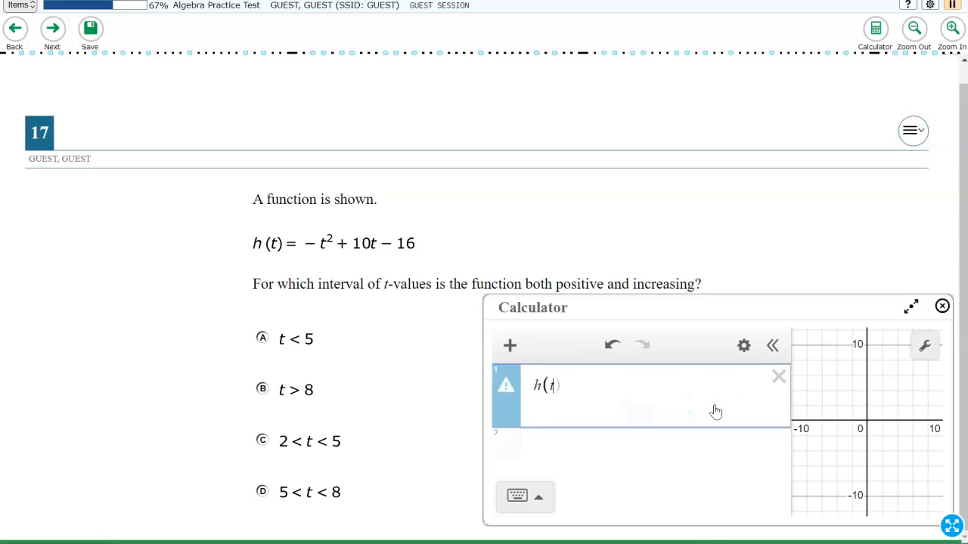
text(=)
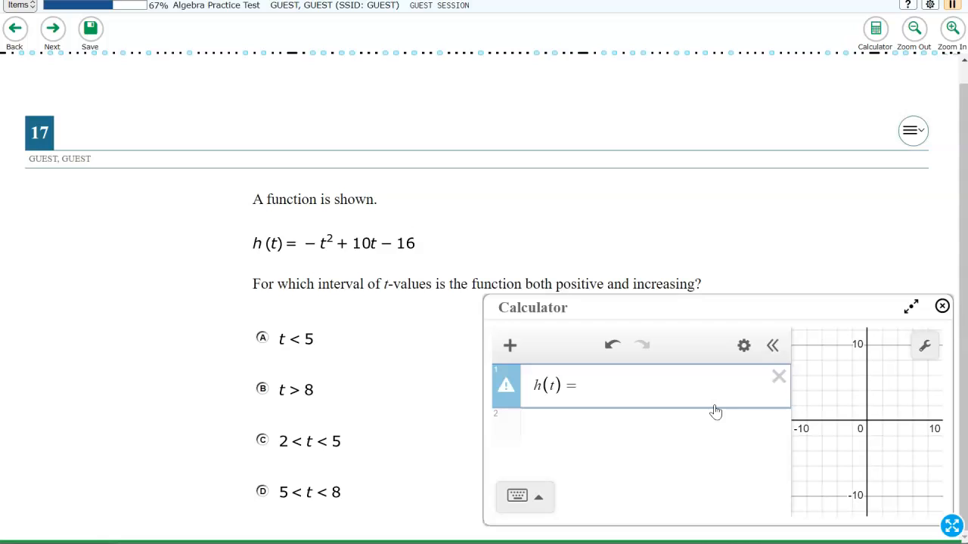
text(-t^2)
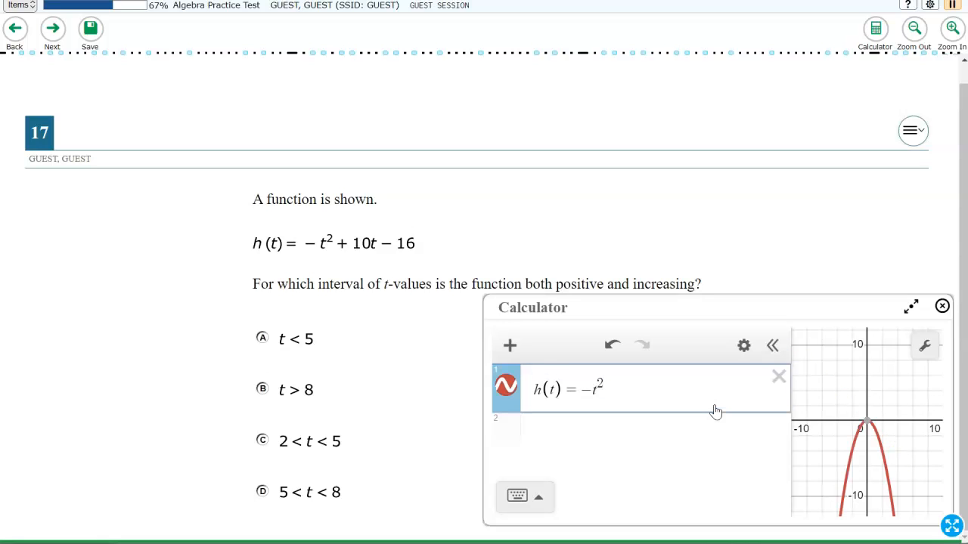
key(Right)
text(+10t)
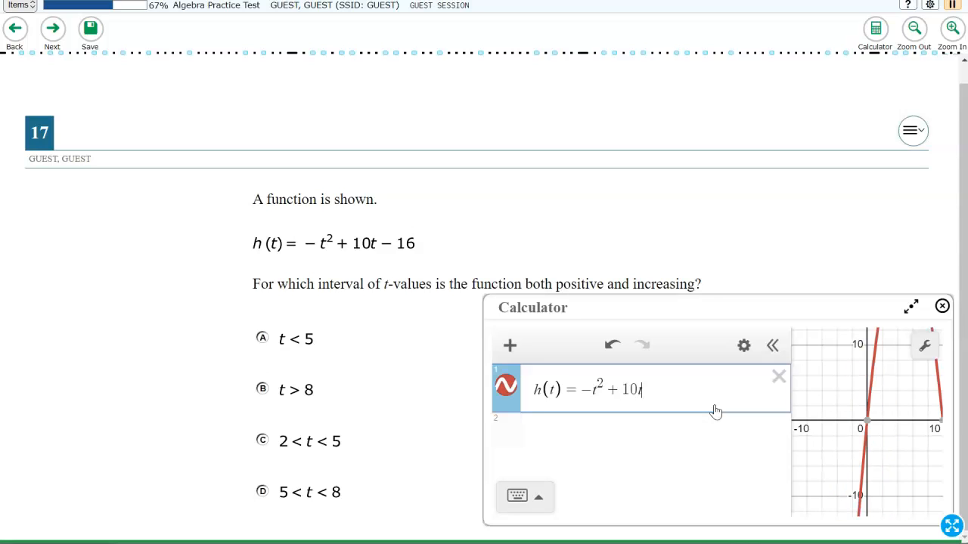
text(-16)
click(647, 428)
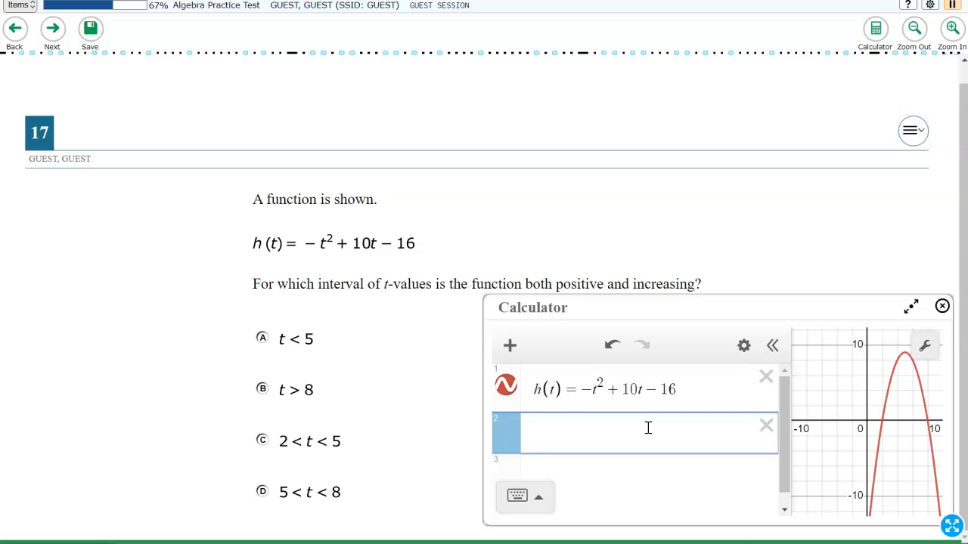
Step: Restrict the graphed function to {t < 5}
click(685, 390)
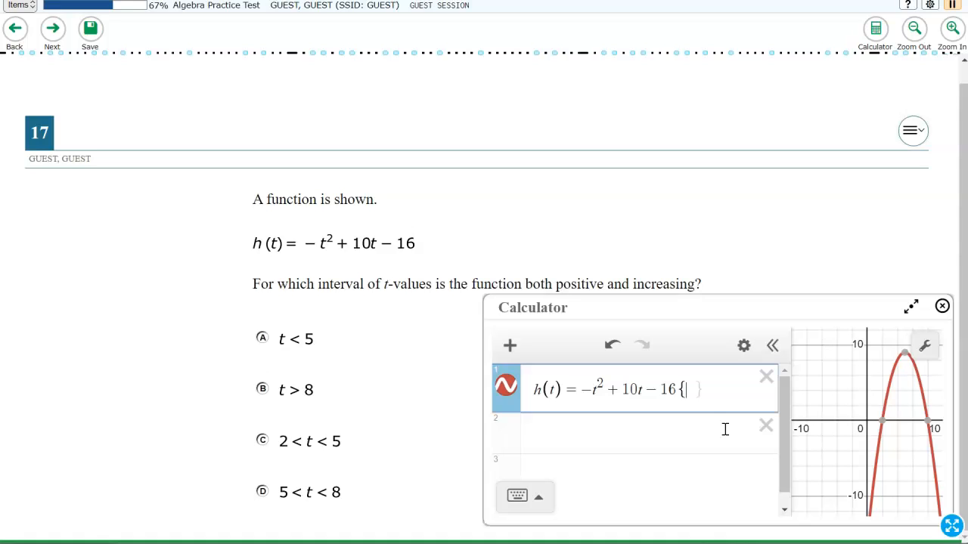
text(t )
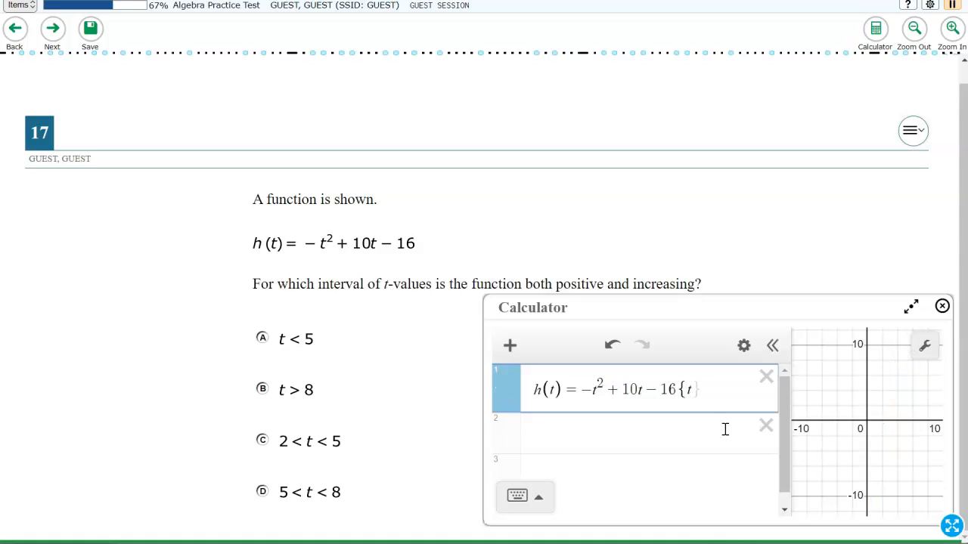
text(< 5)
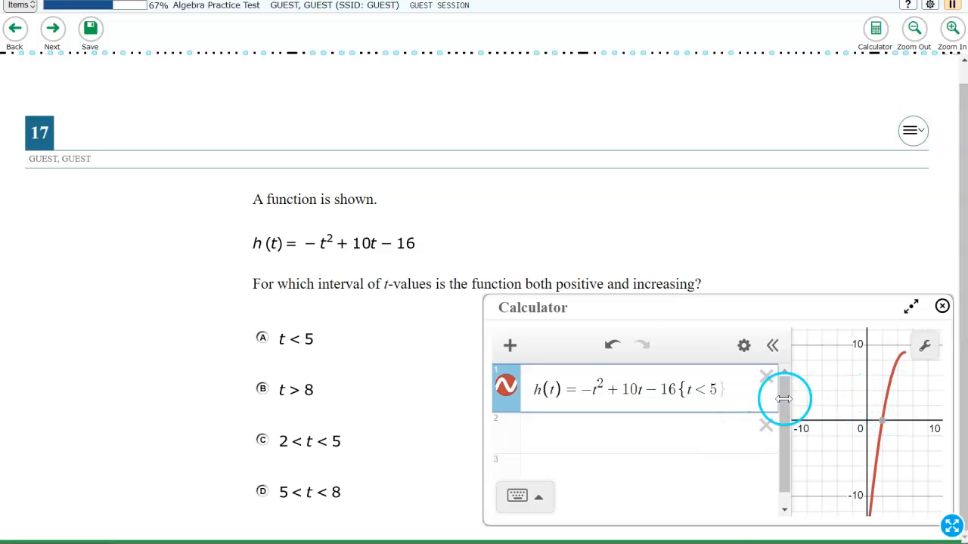
Step: Move the calculator above the answer choices and check where the restricted curve crosses the horizontal axis
drag(815, 310, 792, 295)
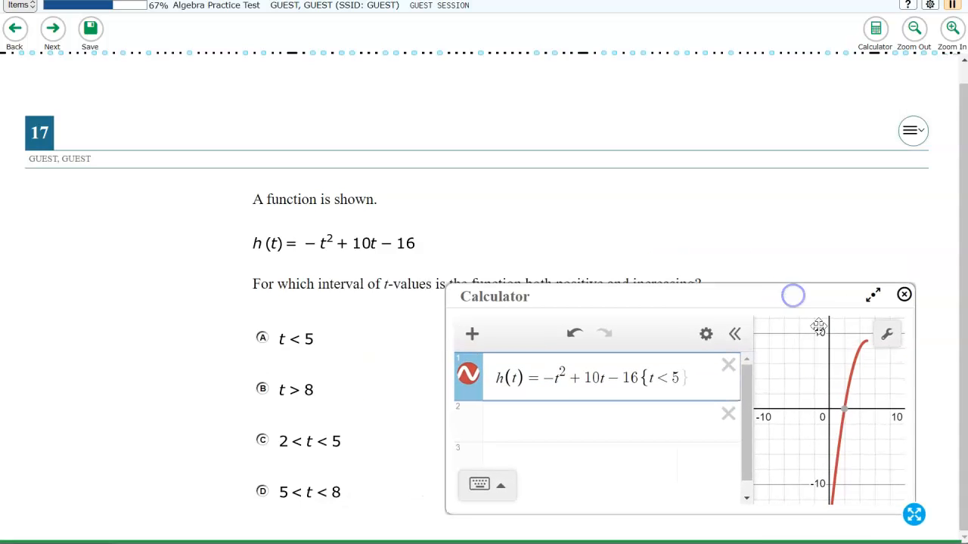
scroll(876, 435, down, 3)
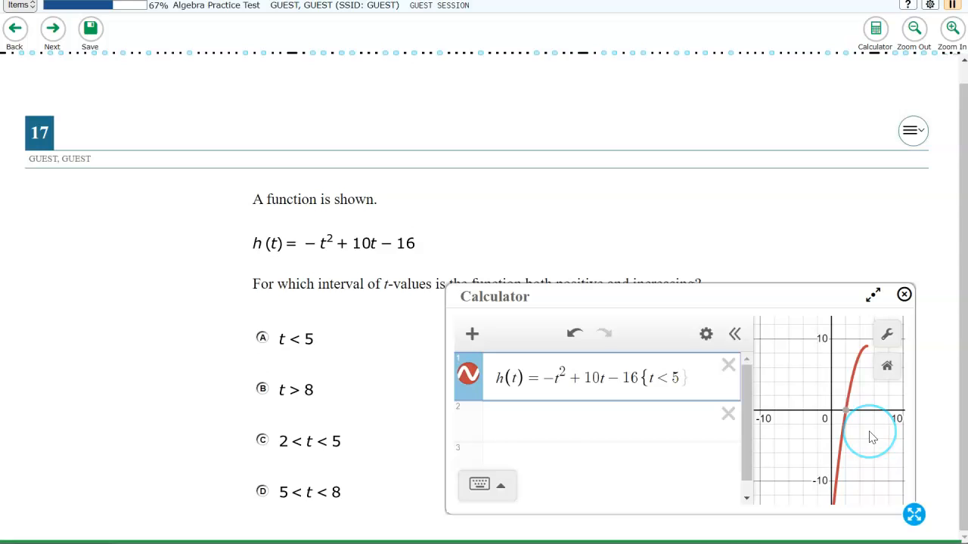
drag(876, 437, 838, 414)
scroll(827, 408, up, 2)
scroll(830, 409, up, 1)
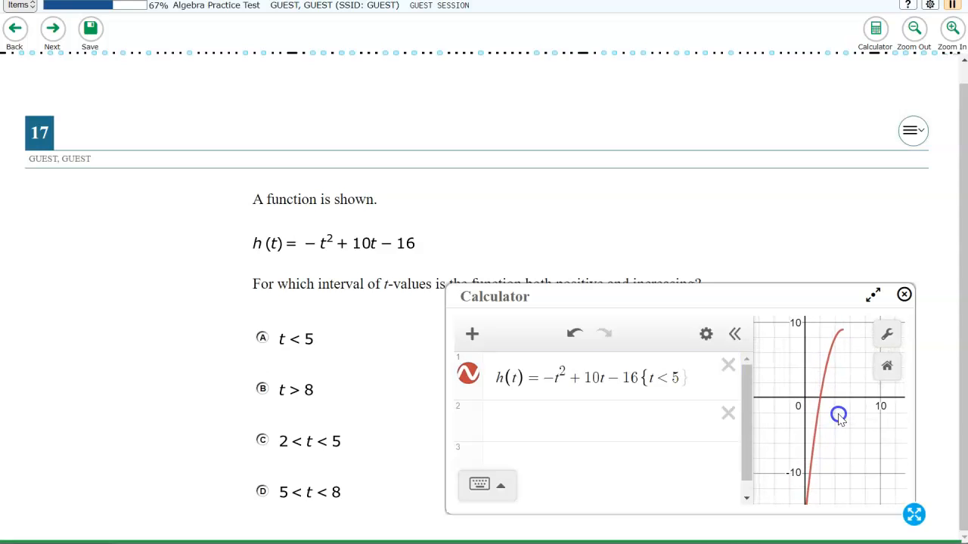
drag(734, 304, 546, 43)
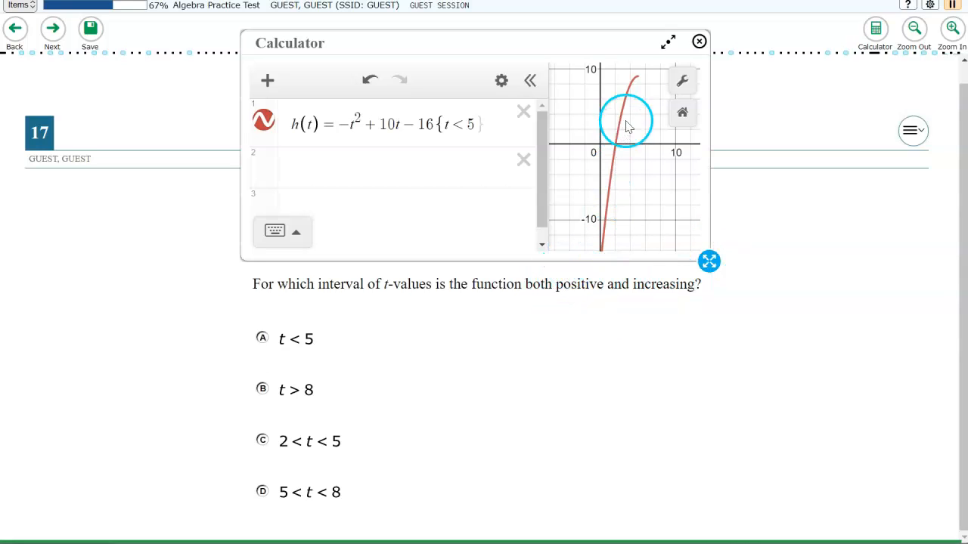
click(615, 145)
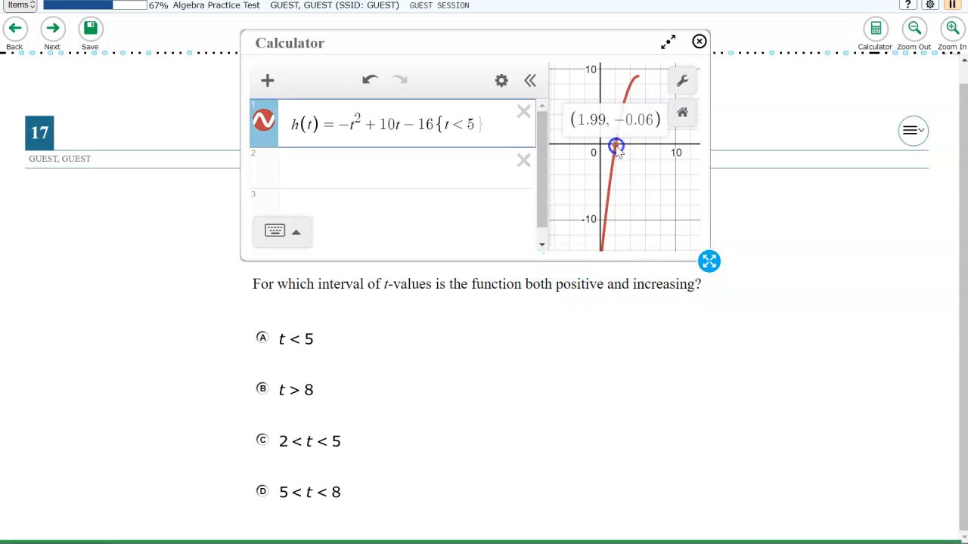
mouse_move(614, 168)
mouse_down()
mouse_move(607, 226)
mouse_move(615, 154)
mouse_move(615, 190)
mouse_move(625, 167)
mouse_up()
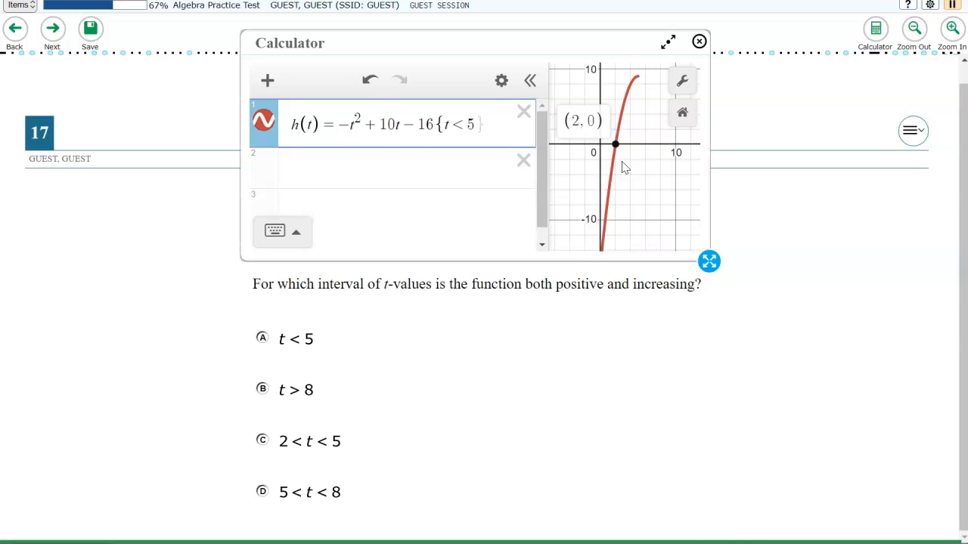
Step: Set the function's restriction to t > 8 and examine that part of the graph
click(462, 129)
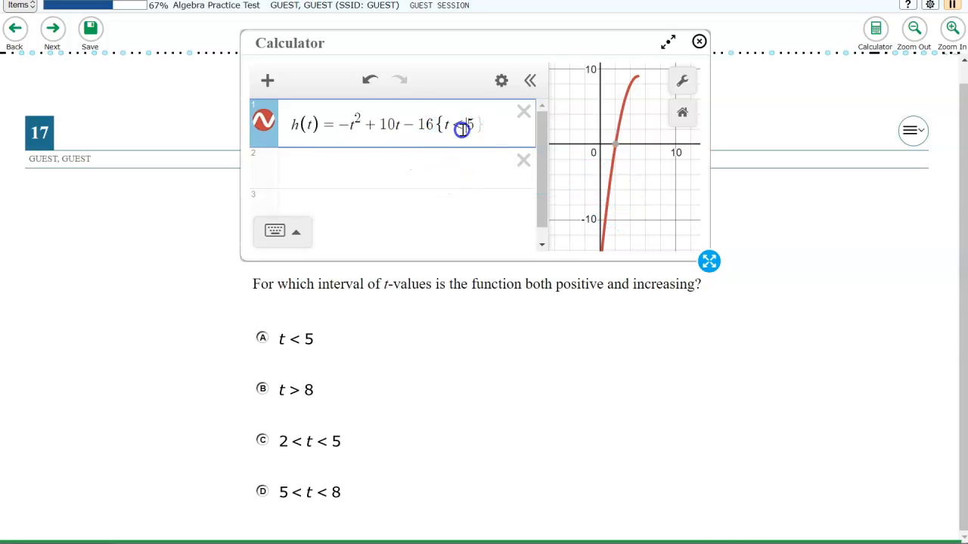
text(>8)
drag(667, 204, 649, 180)
scroll(636, 217, down, 1)
scroll(637, 217, down, 2)
mouse_move(636, 216)
mouse_down()
mouse_move(624, 167)
mouse_move(643, 128)
mouse_move(663, 198)
mouse_move(654, 159)
mouse_up()
Step: Set the function's restriction to 2 < t < 5 and inspect whether that segment is positive and increasing
drag(484, 124, 451, 124)
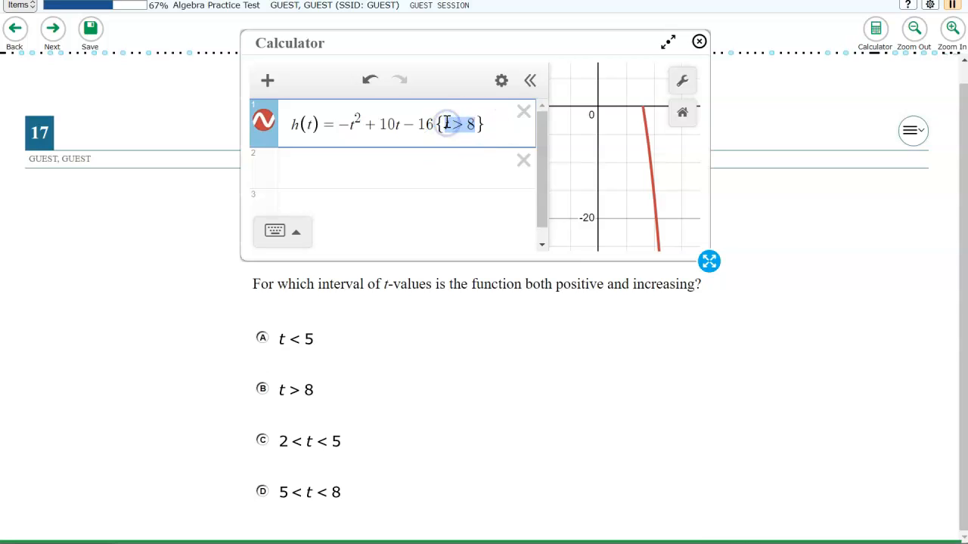
text(2 < t < 5)
click(615, 167)
drag(615, 167, 644, 221)
mouse_move(670, 188)
mouse_down()
mouse_move(648, 169)
mouse_move(615, 169)
mouse_move(597, 184)
mouse_move(614, 110)
mouse_up()
drag(639, 150, 626, 146)
mouse_move(589, 153)
mouse_down()
mouse_move(576, 175)
mouse_move(588, 122)
mouse_move(600, 113)
mouse_up()
click(465, 157)
Step: Choose option C, 2 < t < 5, as the answer to question 17 and go on to question 18
click(262, 442)
click(345, 448)
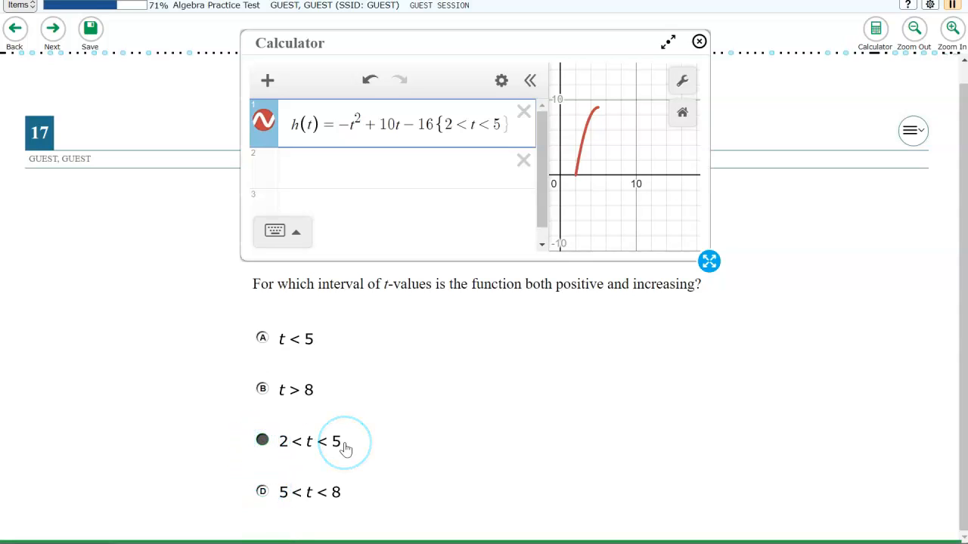
click(53, 34)
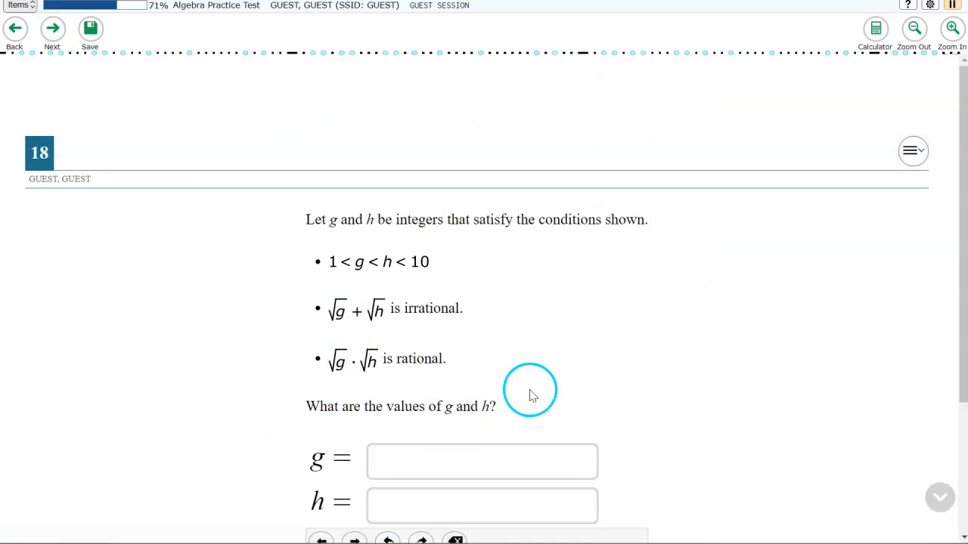
drag(566, 363, 582, 319)
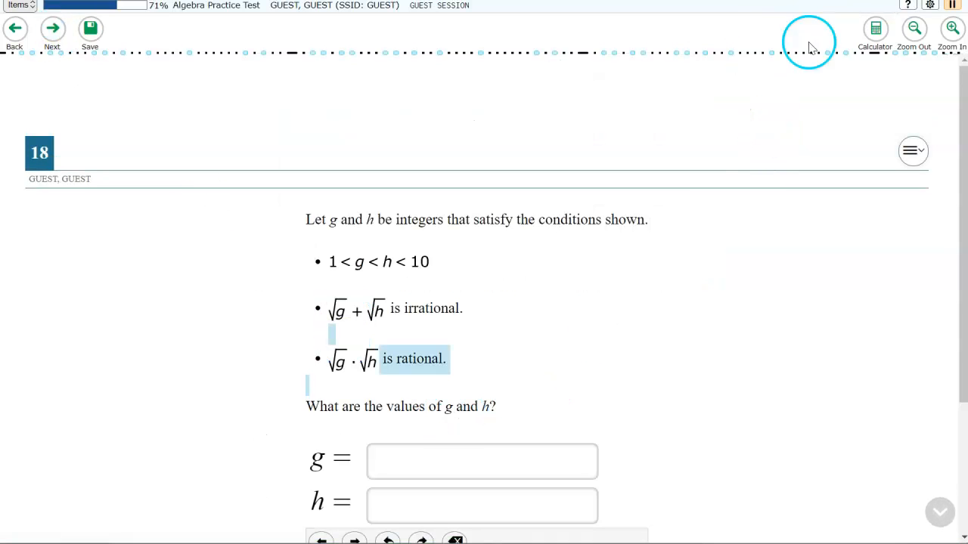
scroll(737, 287, down, 1)
scroll(739, 292, up, 1)
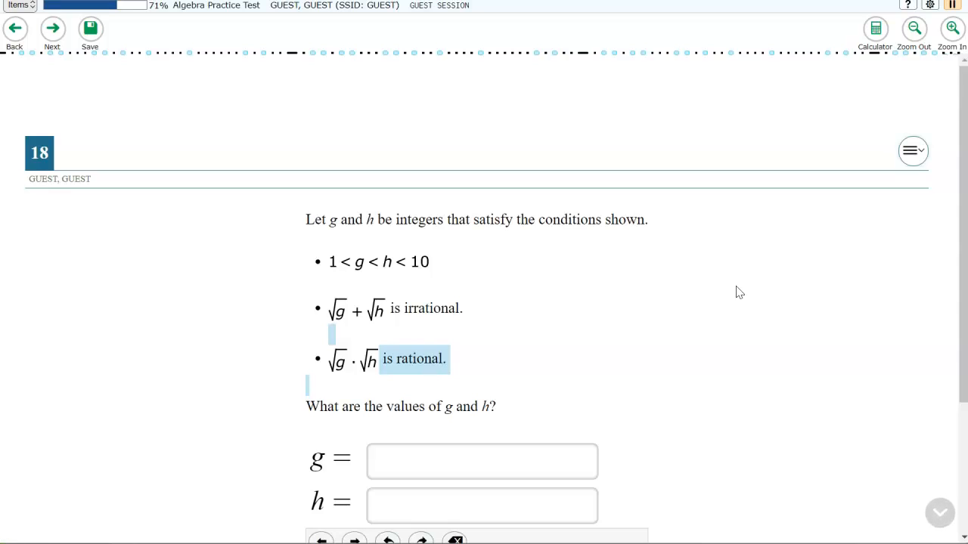
click(770, 248)
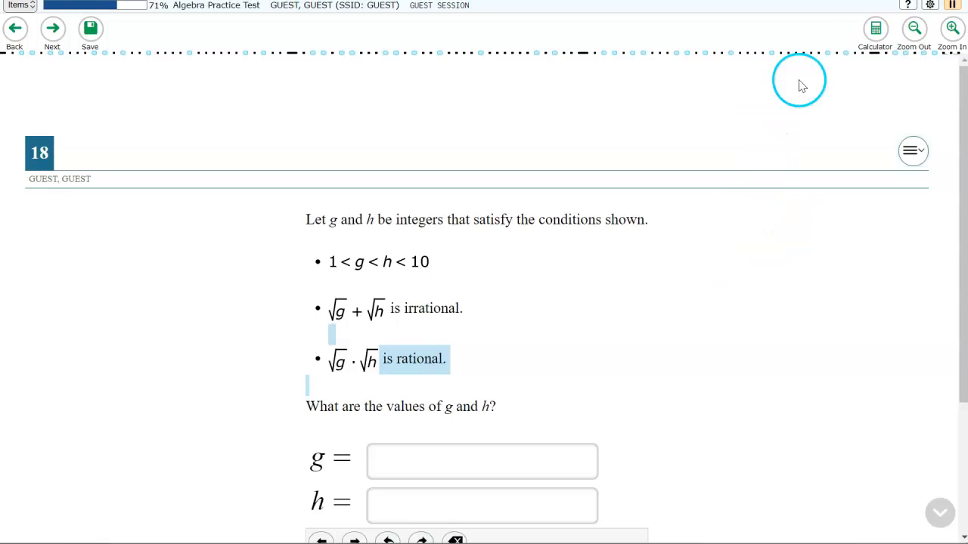
Step: Open the calculator and place it beside question 18's conditions, with g and h's answer fields uncovered
click(874, 30)
click(471, 138)
click(454, 45)
drag(454, 41, 665, 146)
click(514, 225)
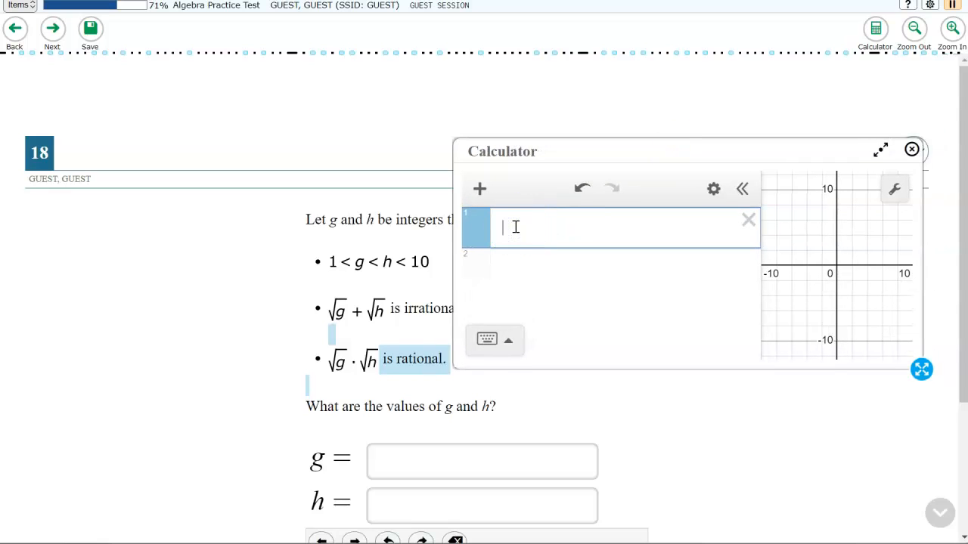
click(418, 403)
click(469, 358)
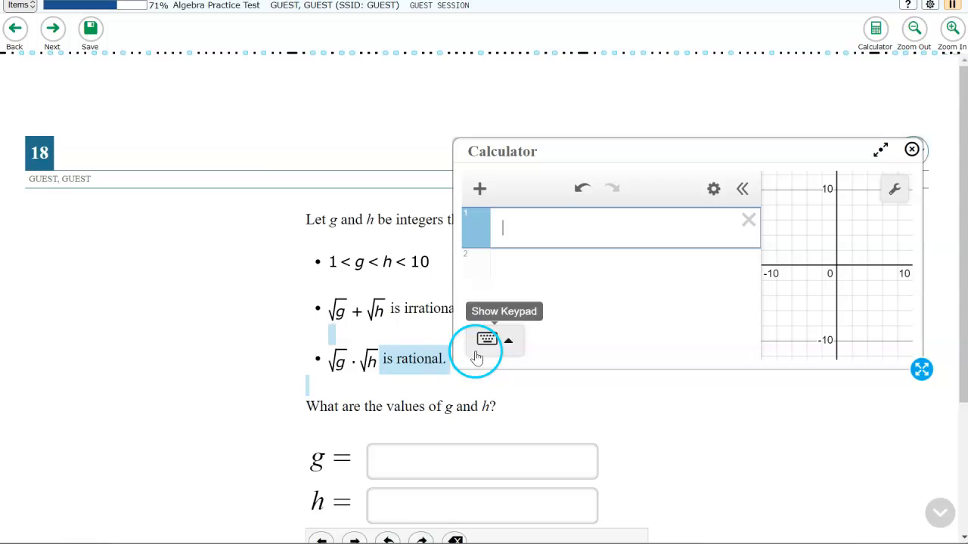
Step: Enter the expression √g + √h in the calculator and add sliders for both g and h
click(536, 227)
text(sq)
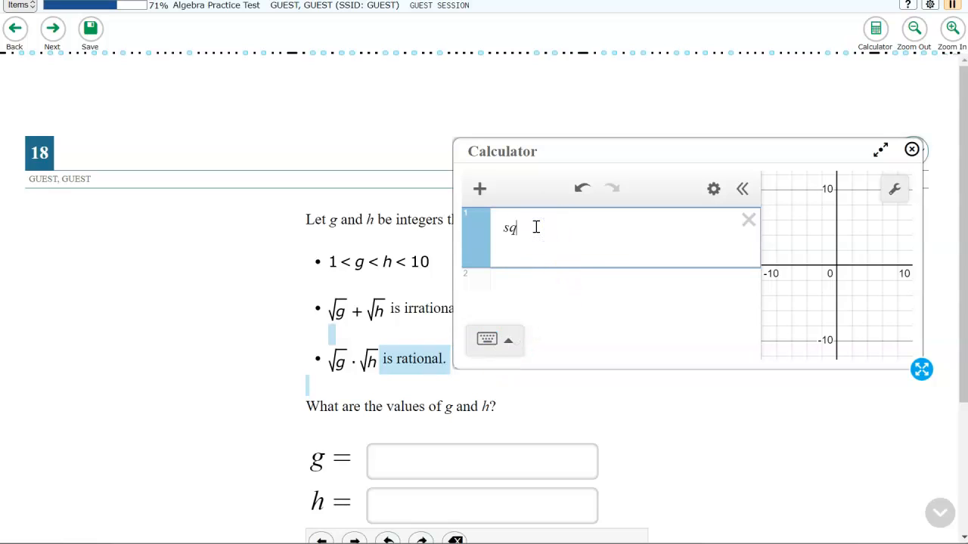
text(rt)
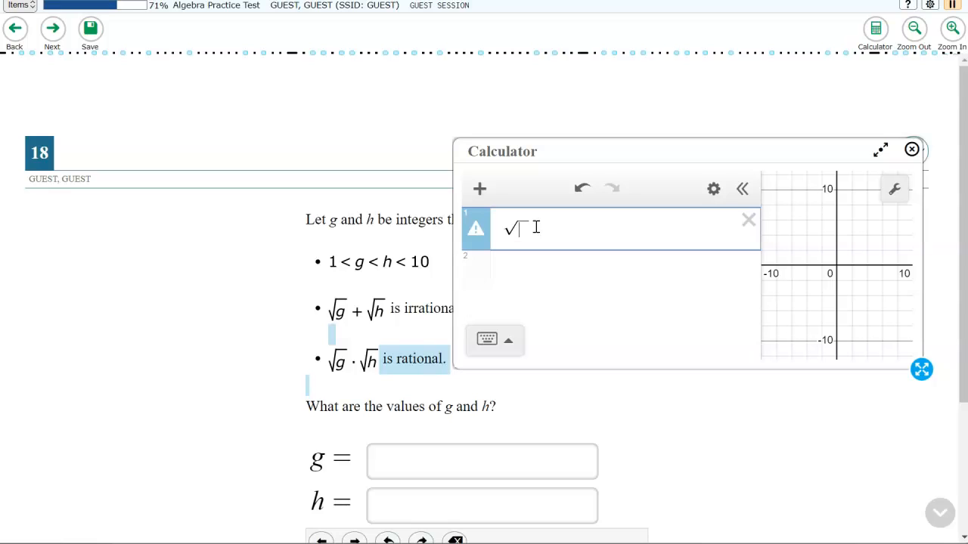
text(g)
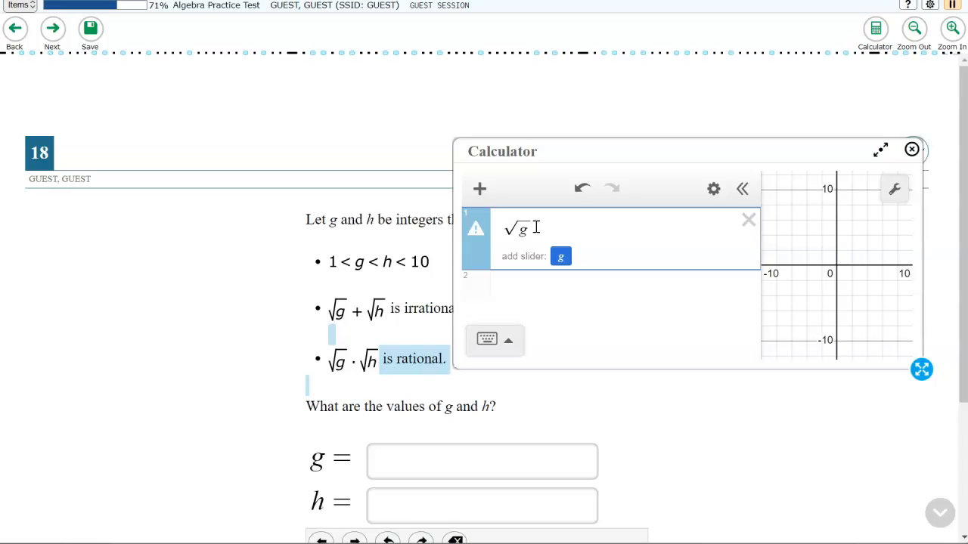
text(+sq)
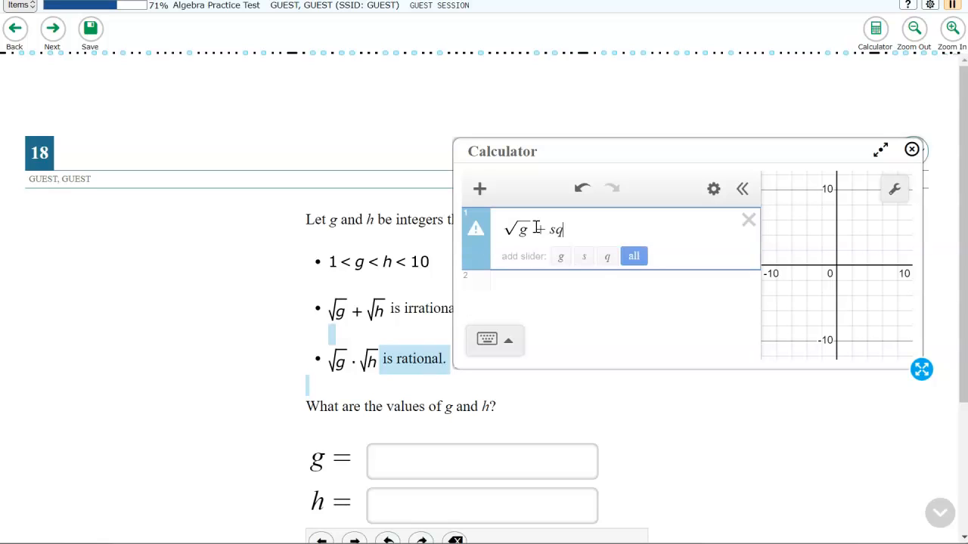
text(rth)
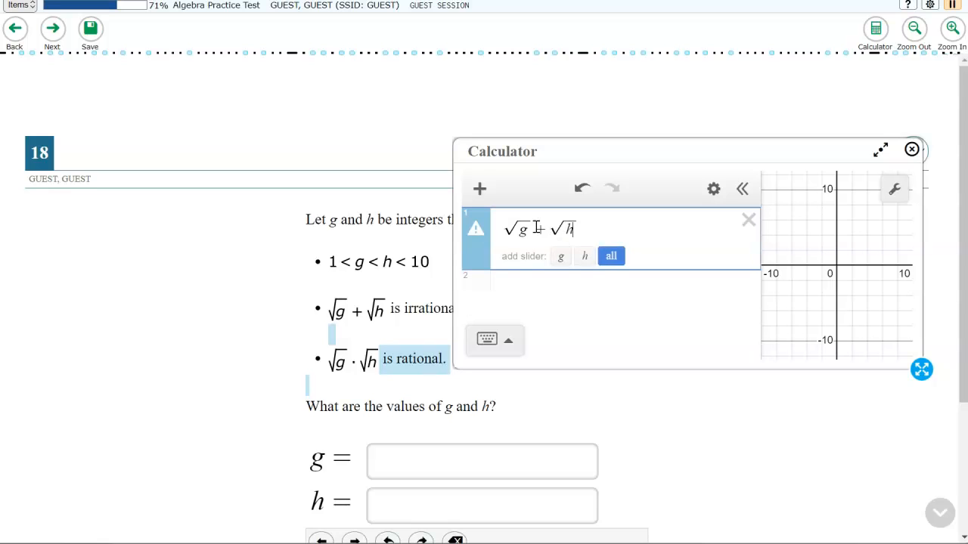
click(558, 302)
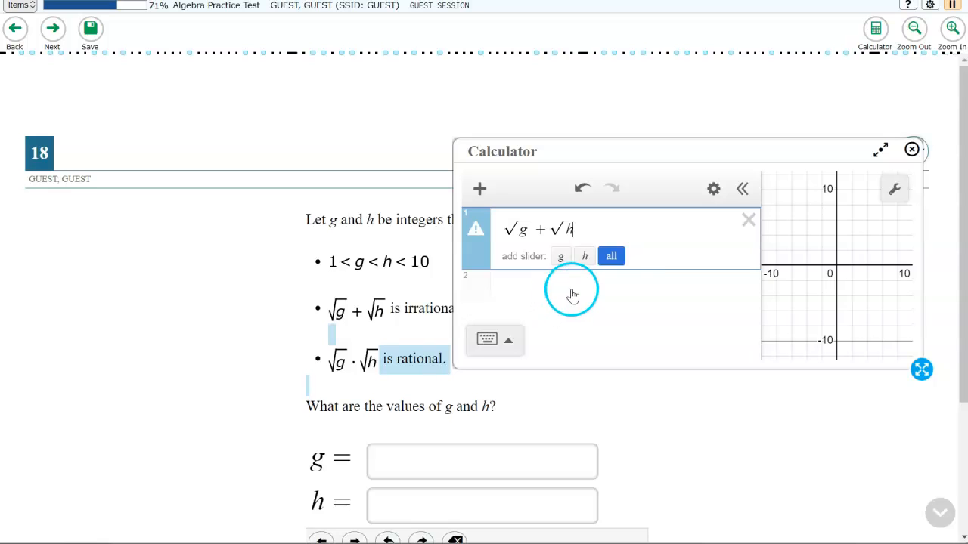
click(616, 257)
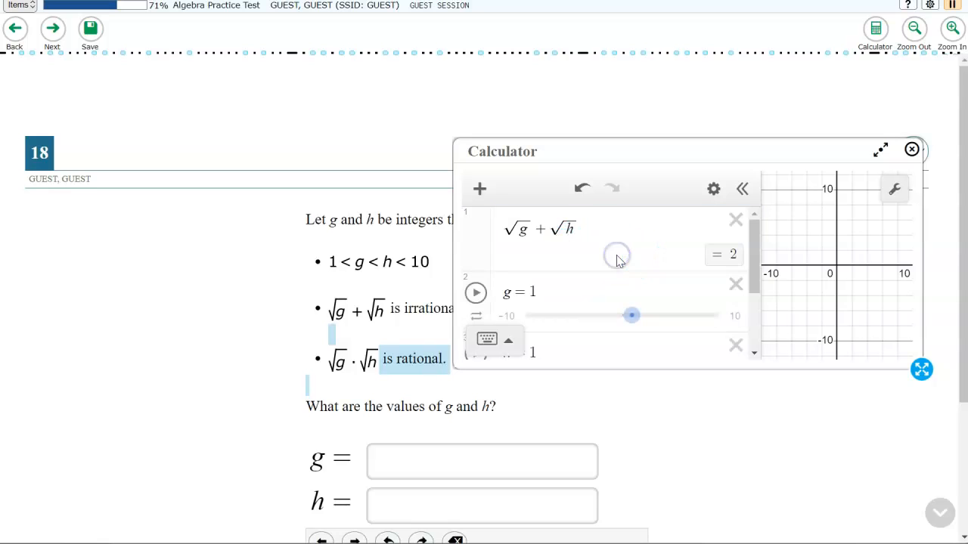
Step: Add the product √g · √h as a new expression below the sliders
scroll(617, 261, down, 3)
click(572, 304)
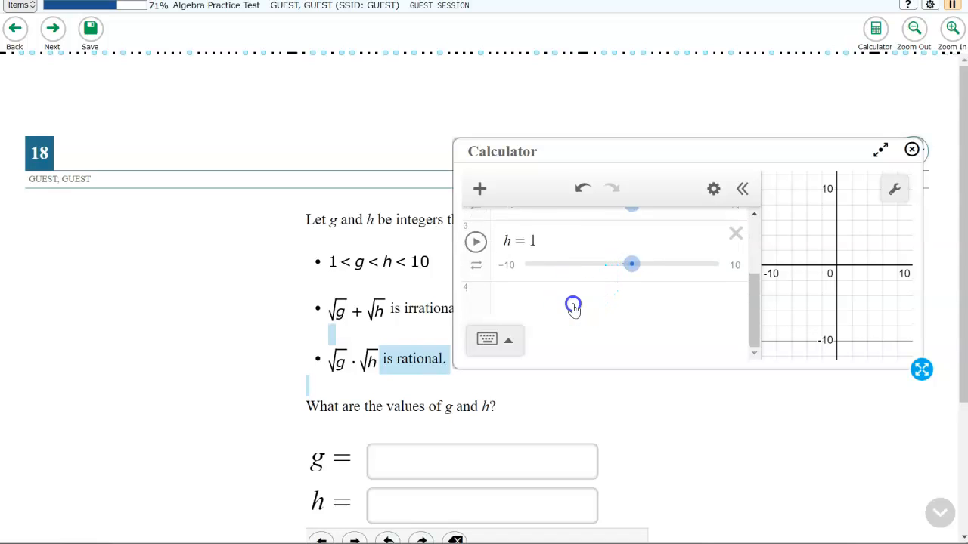
text(sqrt)
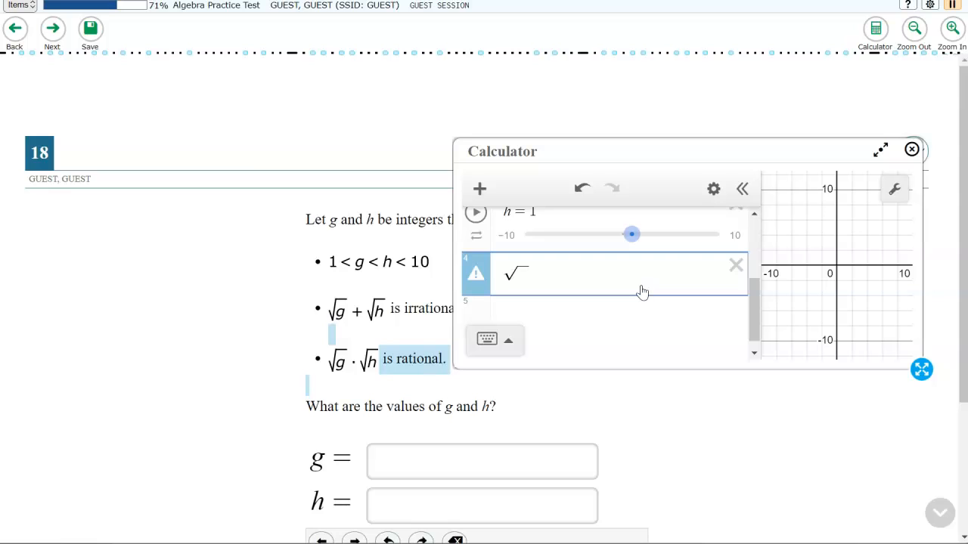
text(g)
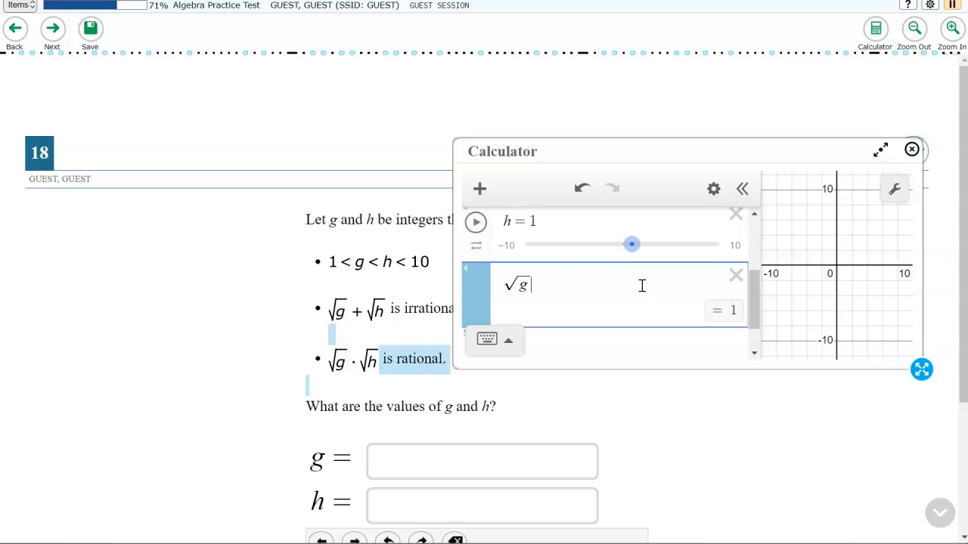
key(Right)
text(*)
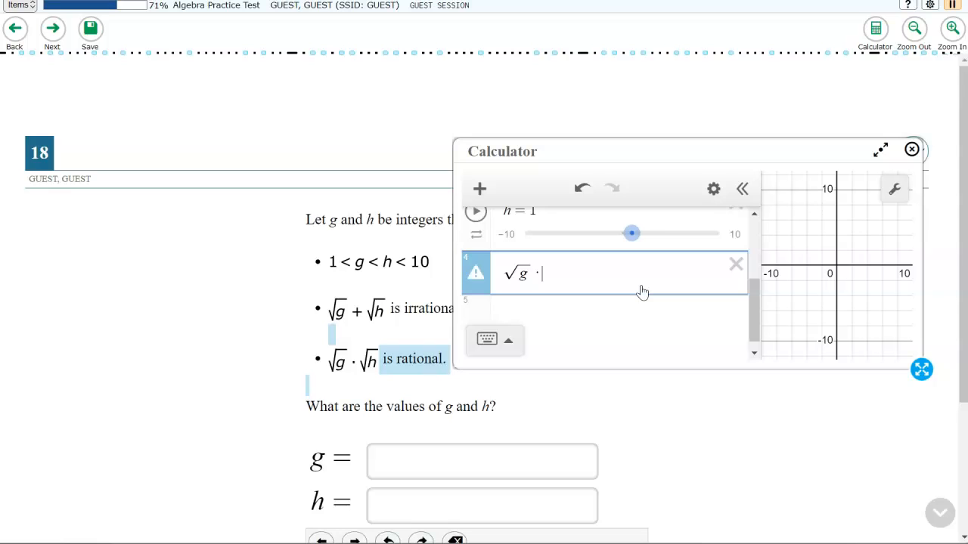
text(sqrt)
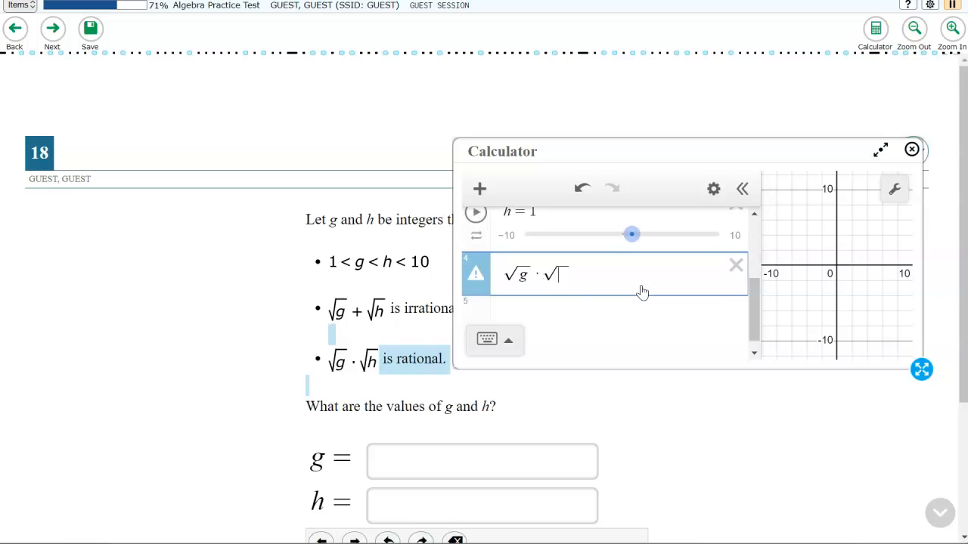
text(h)
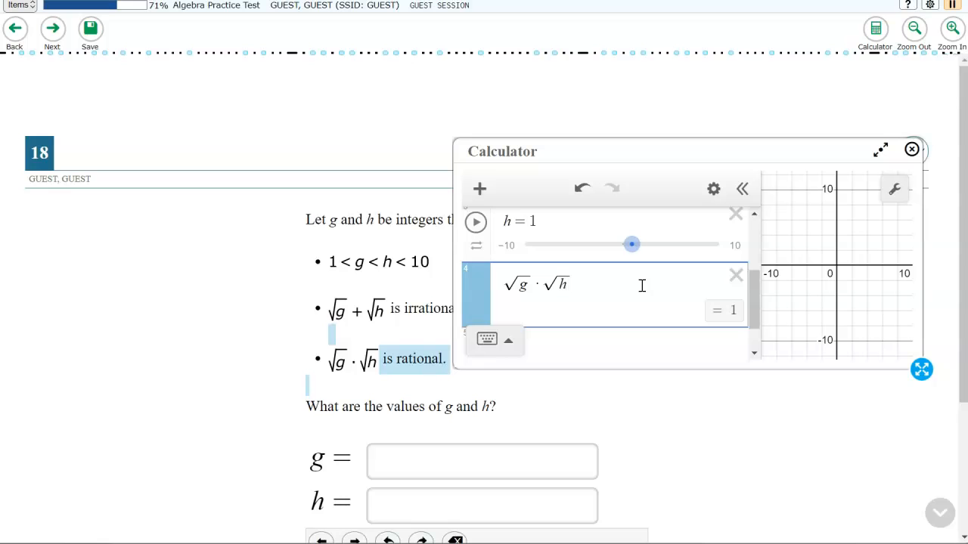
Step: Move the product expression directly below the sum, and make the calculator taller so both expressions and both sliders fit
scroll(642, 287, up, 1)
scroll(642, 292, down, 1)
mouse_move(477, 294)
mouse_down()
mouse_move(453, 190)
mouse_move(464, 303)
mouse_move(464, 283)
mouse_up()
drag(923, 370, 925, 487)
click(766, 242)
click(652, 309)
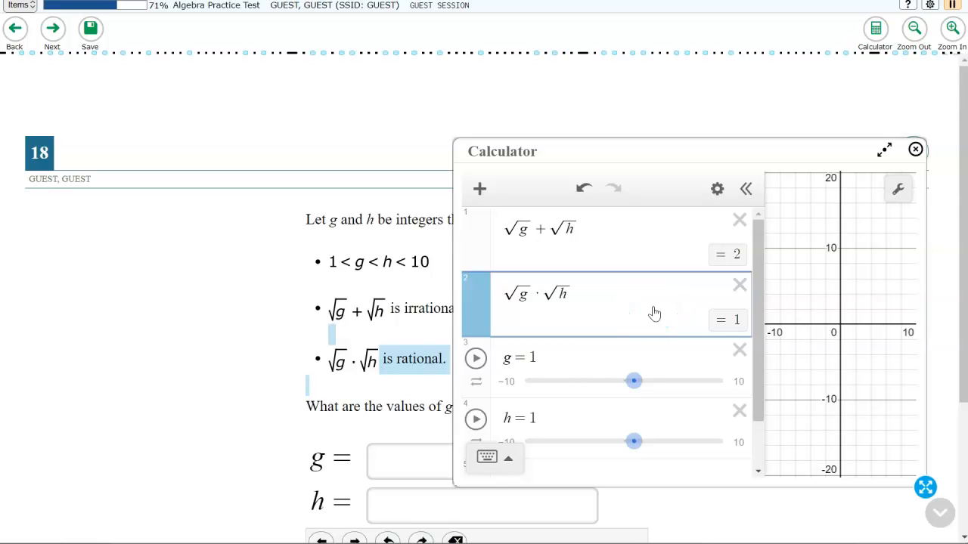
click(589, 389)
click(562, 321)
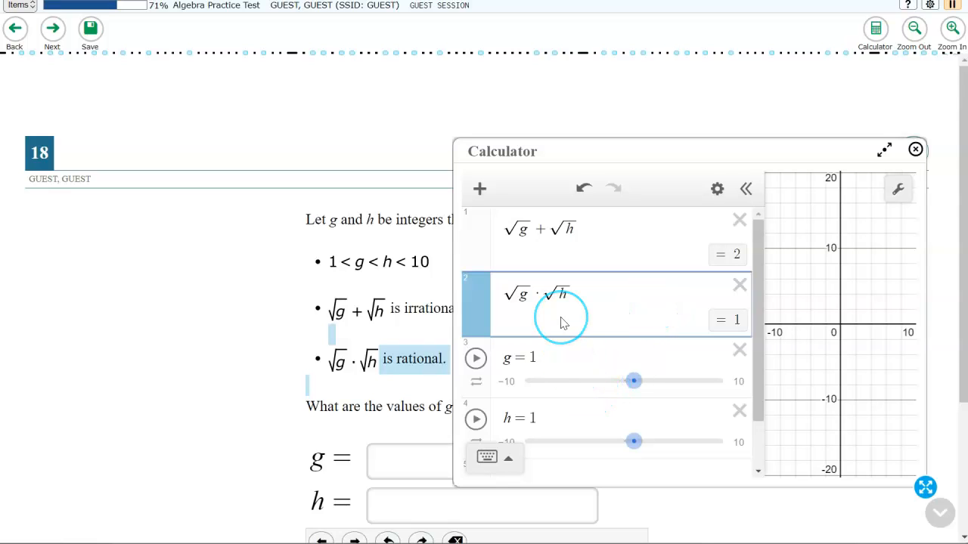
click(577, 322)
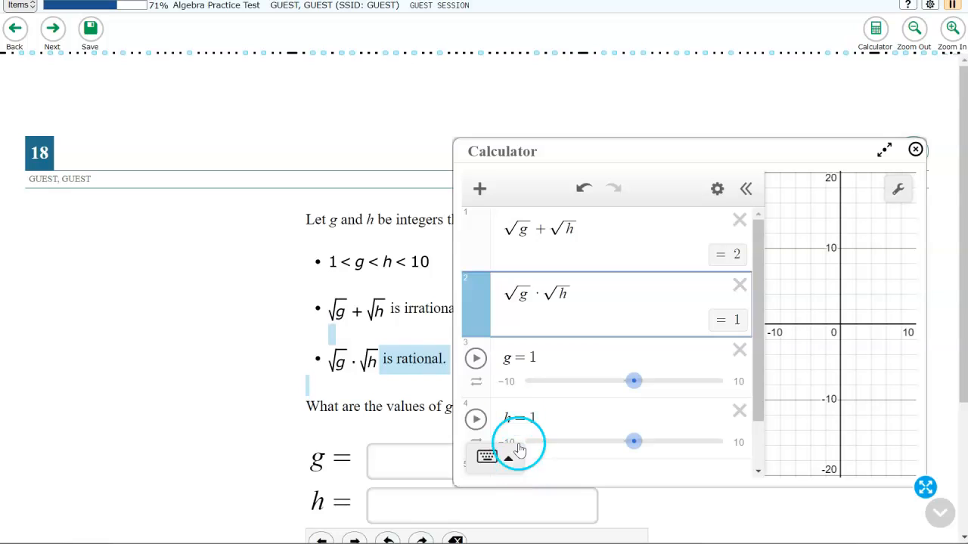
Step: Limit g's slider to the range 1 to 10 with a step of 1
click(508, 384)
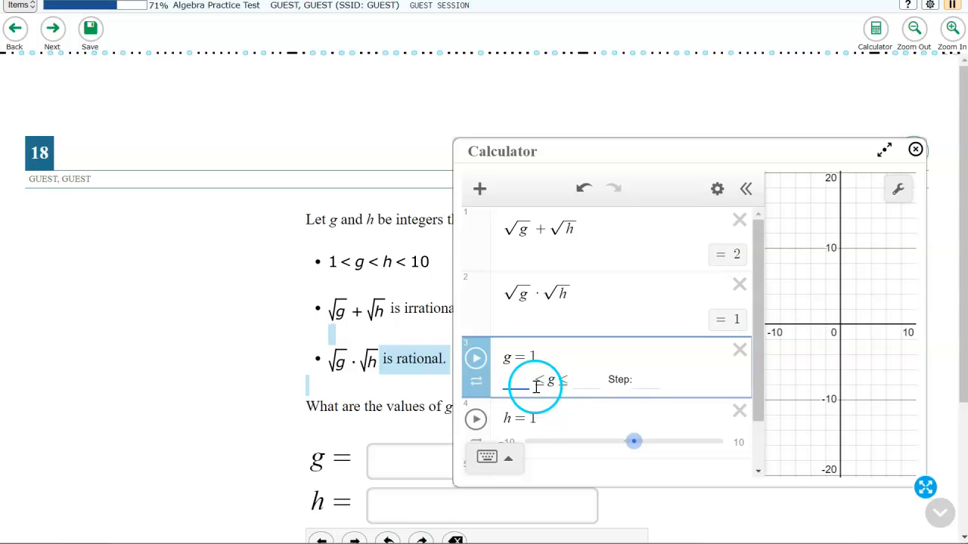
text(1)
click(588, 383)
text(10)
click(629, 380)
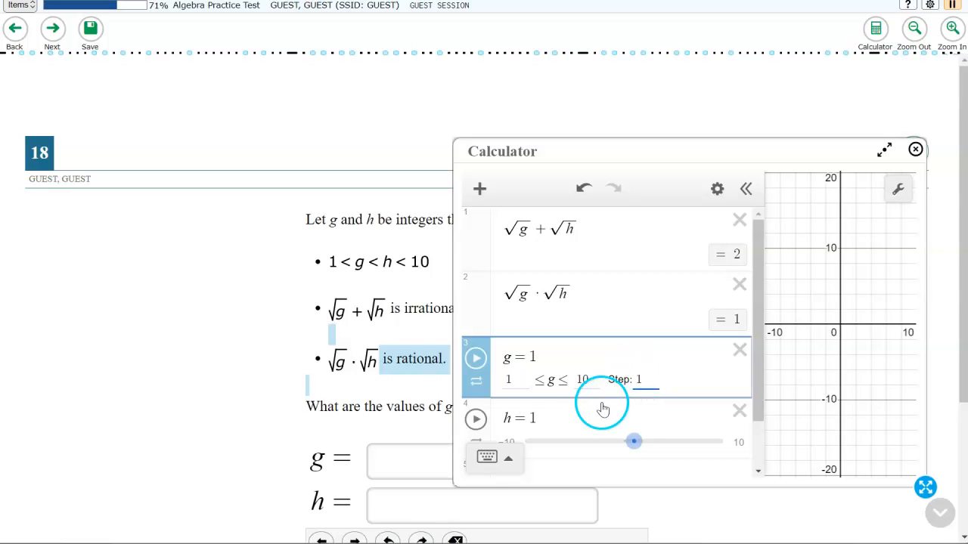
Step: Limit h's slider to the range 2 to 10 with a step of 2
scroll(550, 415, down, 1)
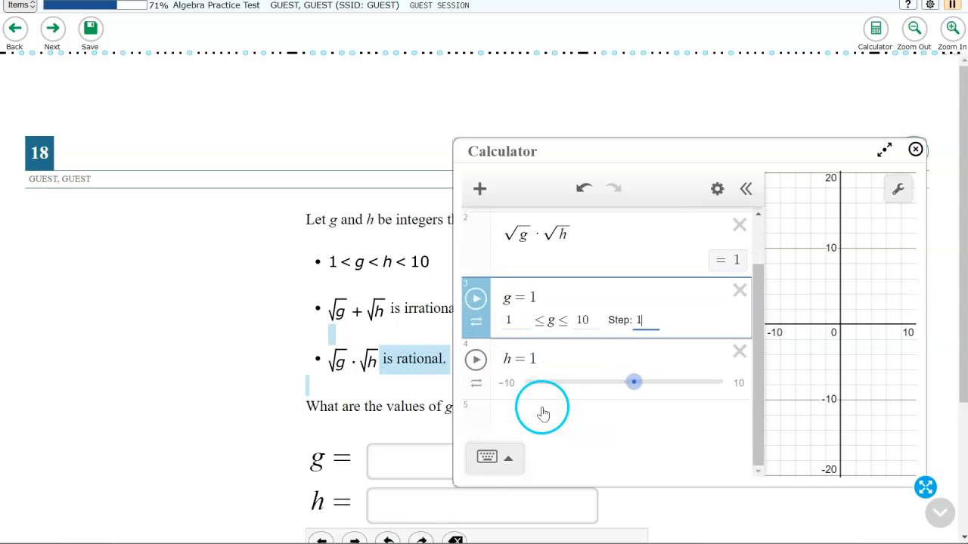
click(510, 384)
text(1)
click(590, 382)
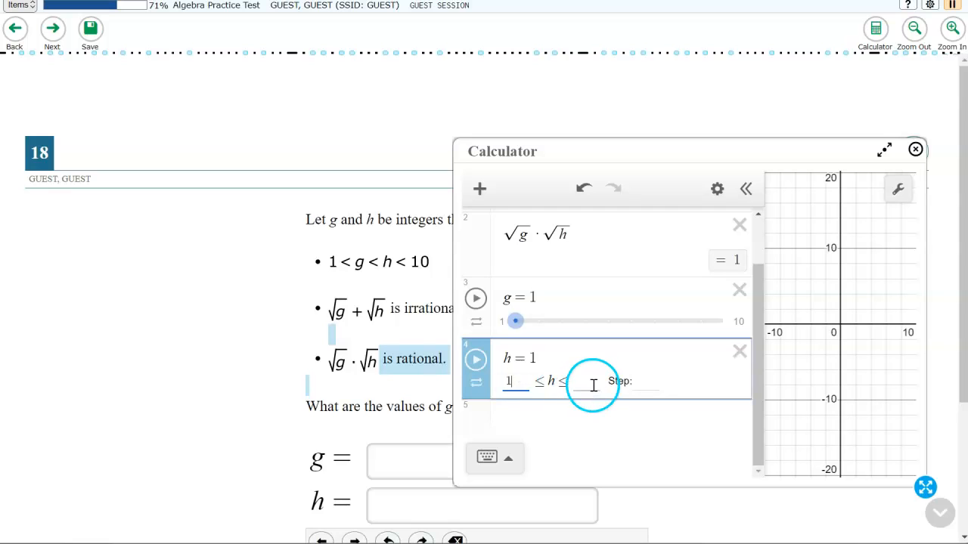
click(655, 380)
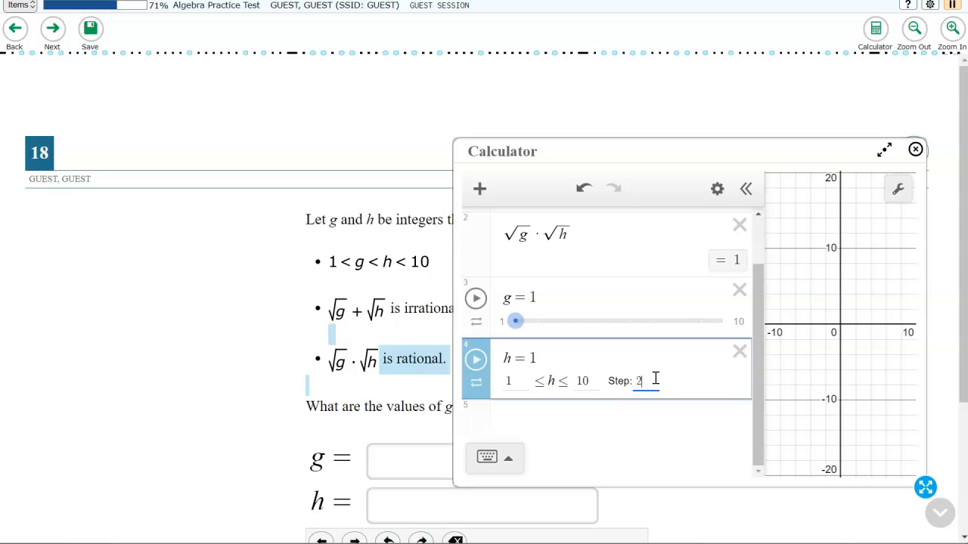
click(516, 385)
click(507, 383)
key(BackSpace)
text(2)
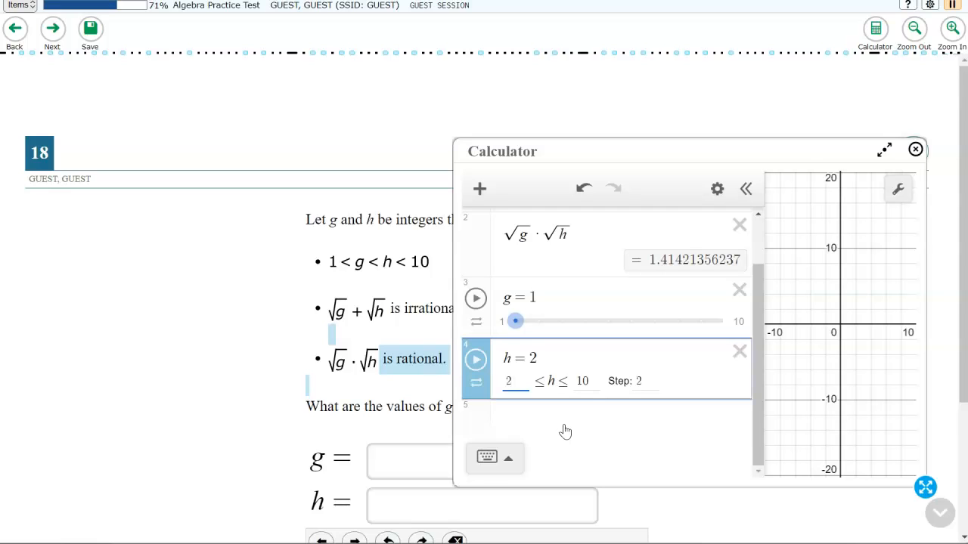
Step: Move h's slider to 6 and change the slider's step to 1
click(566, 425)
click(583, 428)
click(629, 428)
click(628, 427)
click(639, 352)
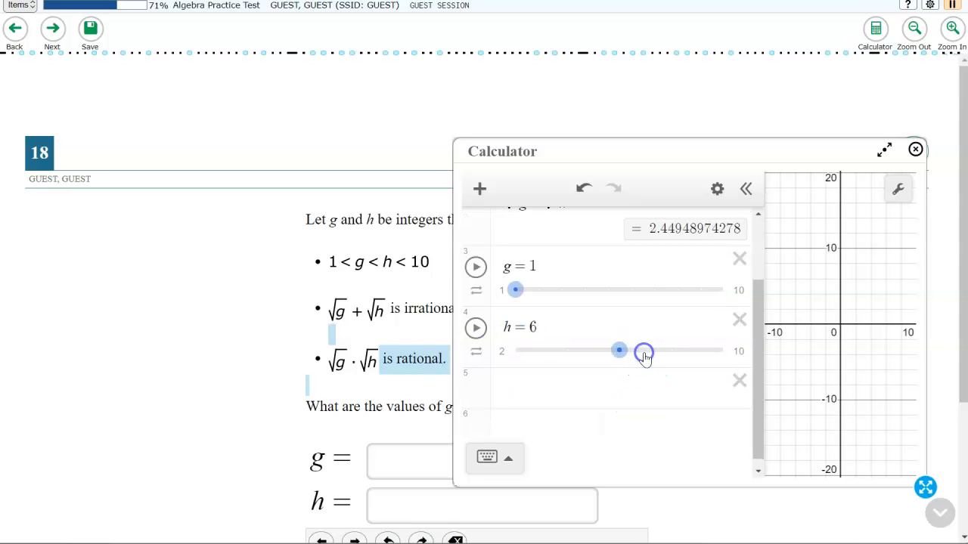
click(527, 353)
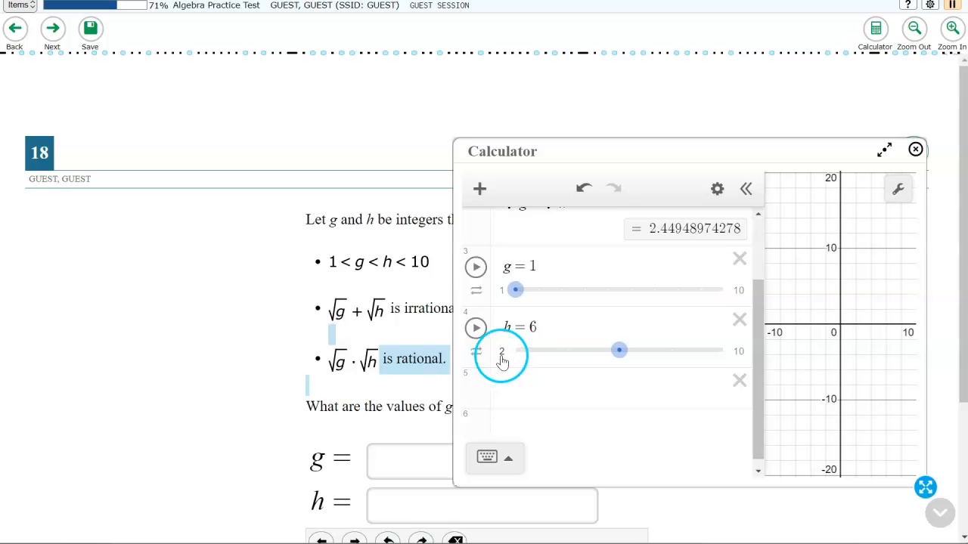
click(503, 353)
click(639, 354)
click(643, 353)
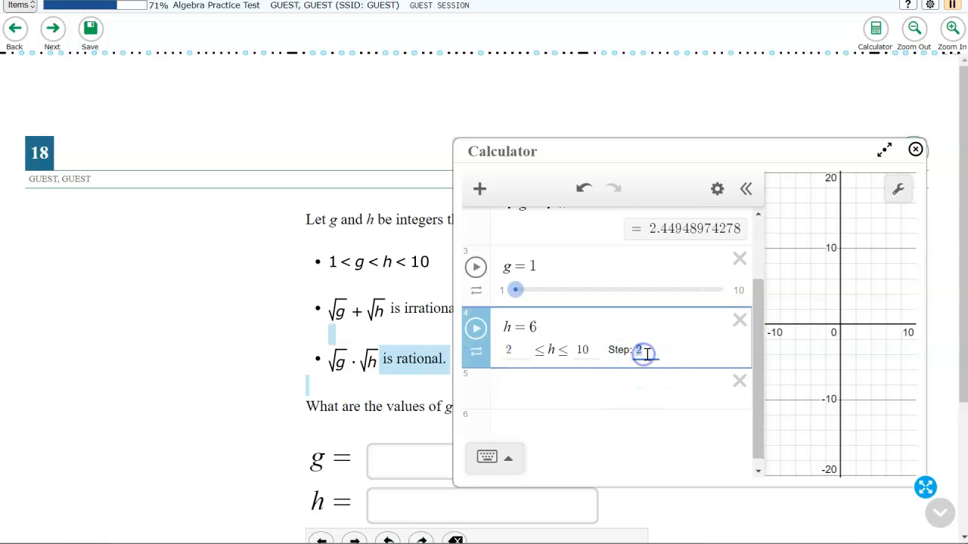
click(618, 384)
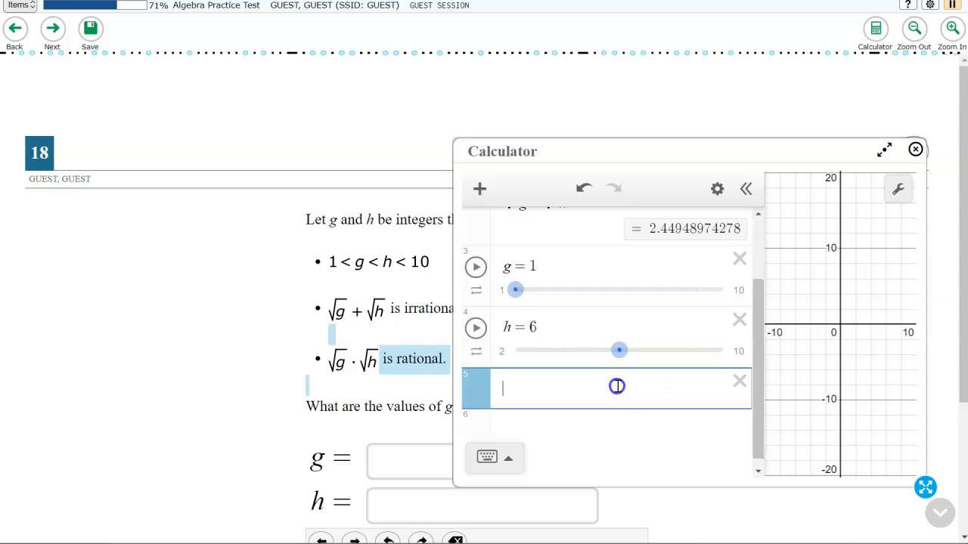
Step: Try g = 5 and g = 6 with h = 6, shifting the calculator clear of the question's conditions
scroll(606, 393, up, 2)
drag(515, 365, 609, 368)
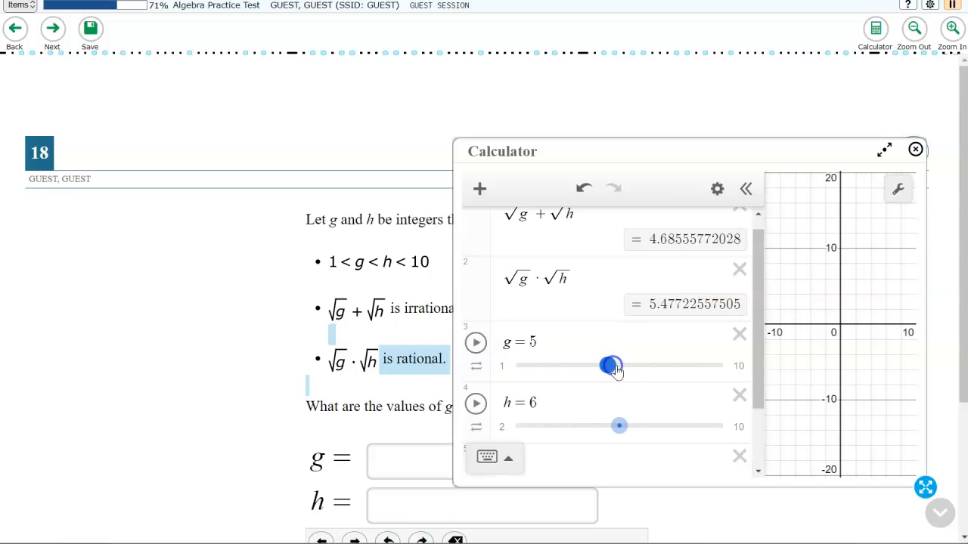
drag(623, 156, 651, 144)
drag(640, 351, 657, 354)
click(677, 426)
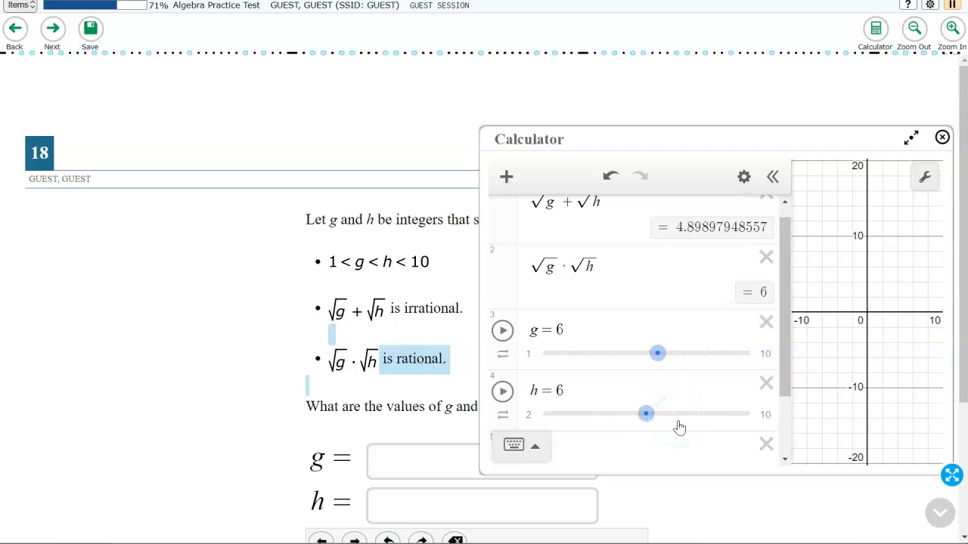
click(659, 428)
click(656, 358)
click(650, 431)
drag(648, 414, 662, 412)
click(673, 380)
Step: Test g = 1 with h = 9 against both conditions, and return h to 6
drag(658, 370, 514, 370)
drag(661, 436, 729, 418)
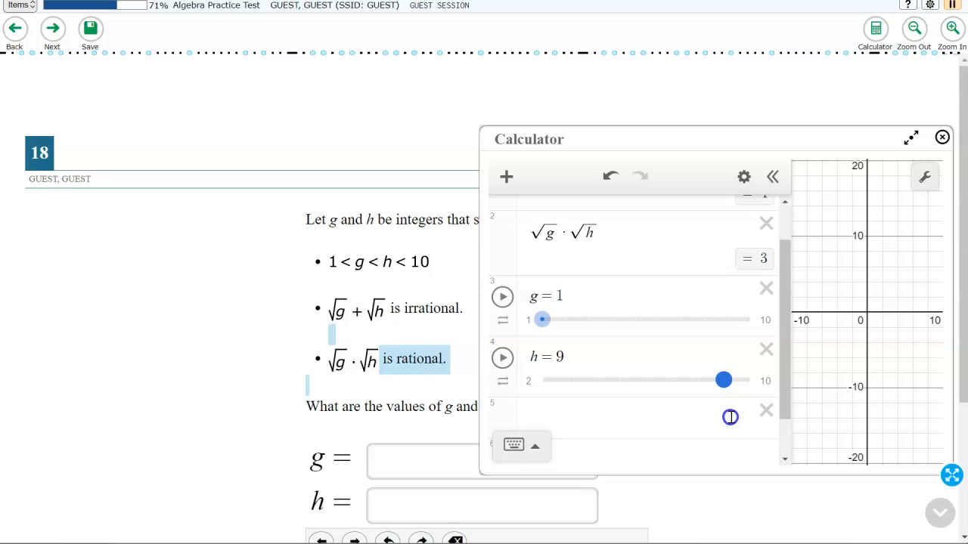
scroll(711, 456, up, 1)
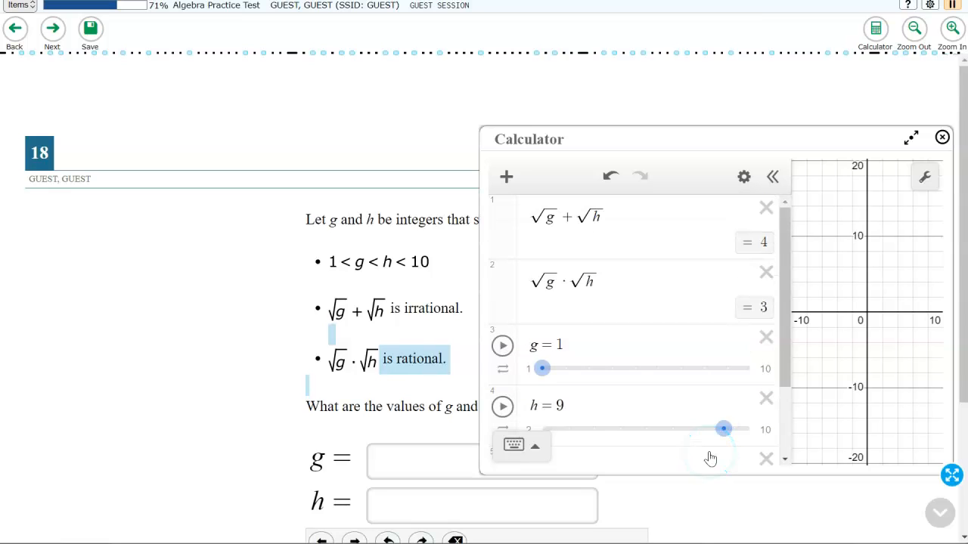
drag(724, 431, 658, 426)
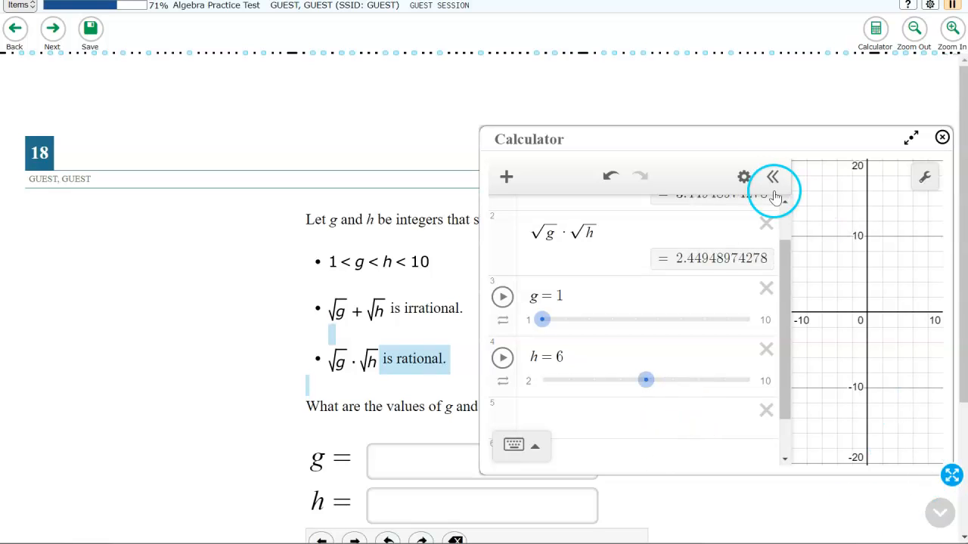
Step: Reposition and enlarge the calculator to show both expressions with their sliders, and set g to 2 and h to 8
drag(767, 145, 674, 33)
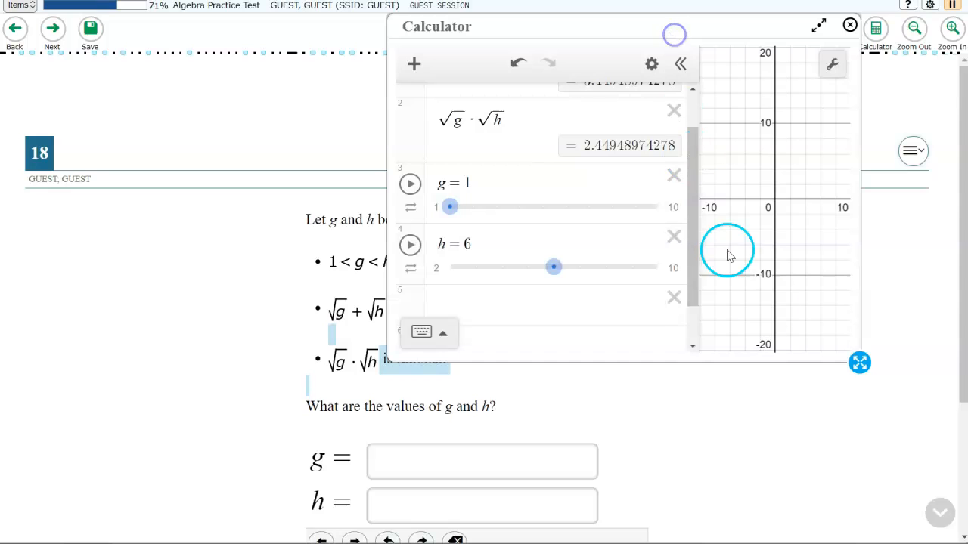
drag(858, 363, 887, 500)
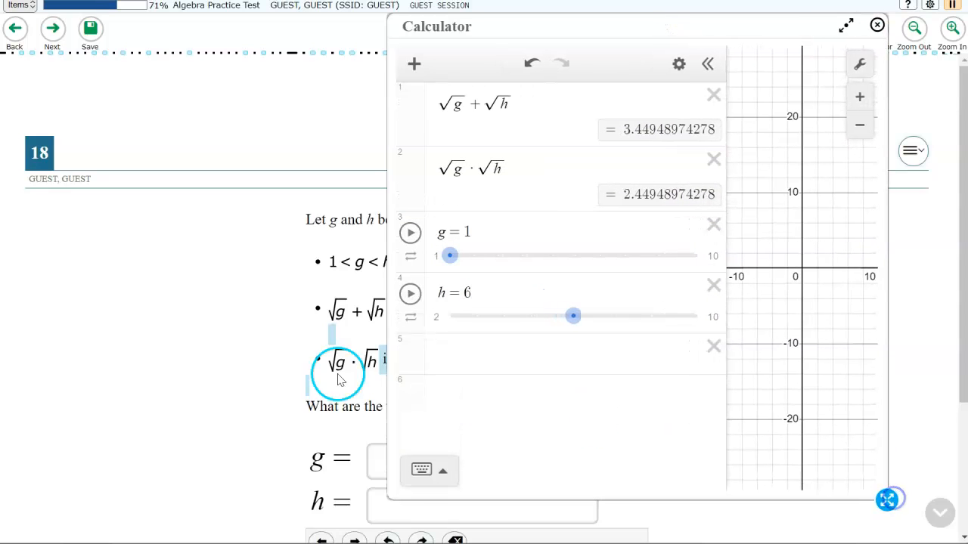
drag(567, 327, 590, 326)
click(521, 288)
drag(450, 256, 472, 257)
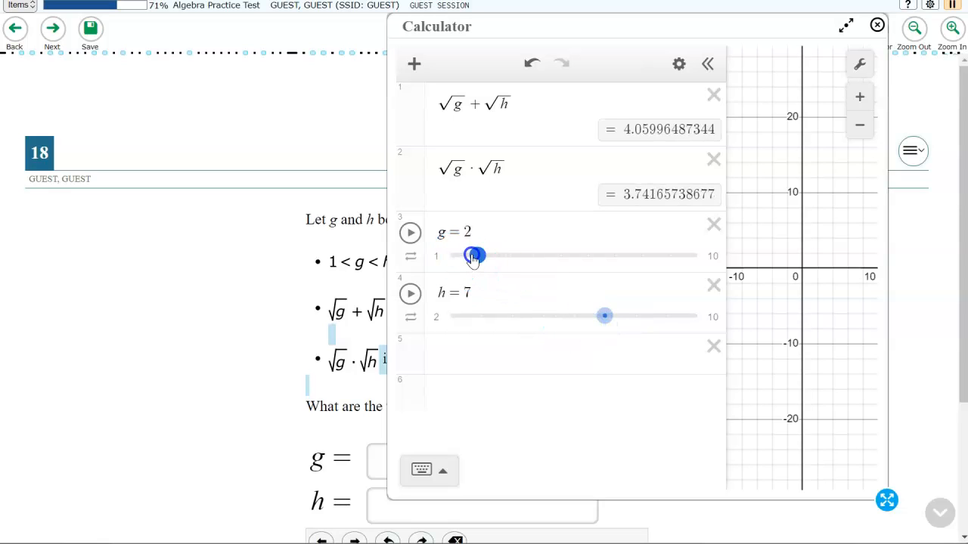
drag(605, 316, 629, 320)
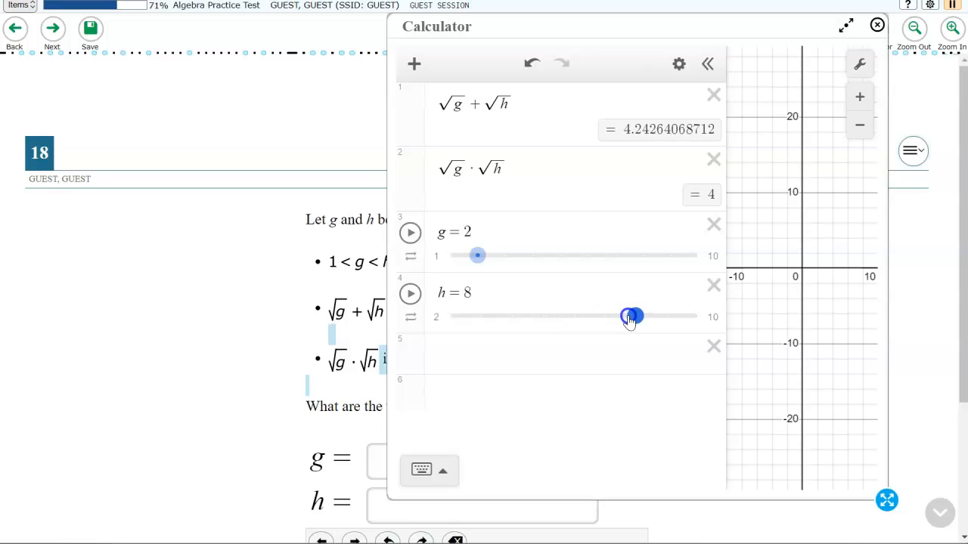
Step: Shift and shorten the calculator to uncover the answer boxes, and answer question 18 with g = 2 and h = 8
click(543, 345)
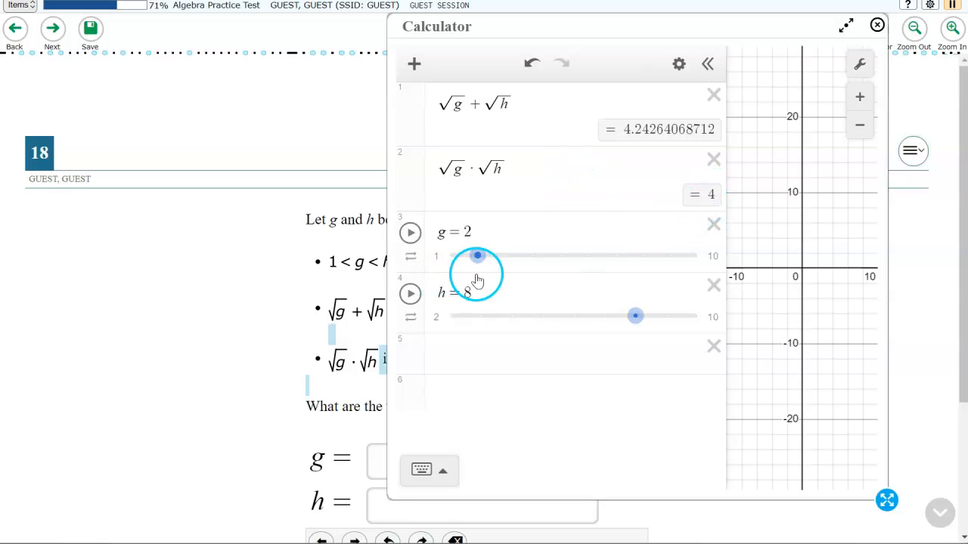
drag(616, 30, 658, 14)
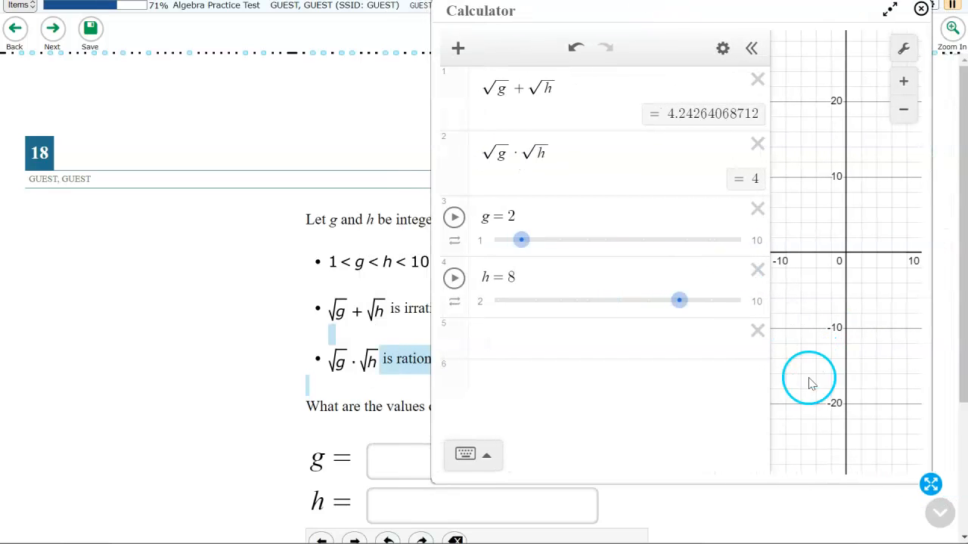
drag(925, 423, 919, 343)
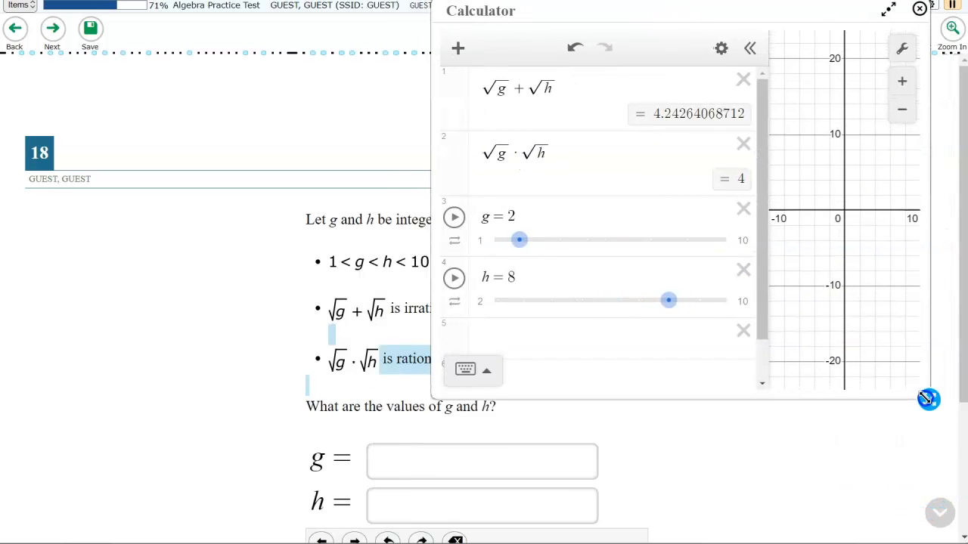
click(449, 466)
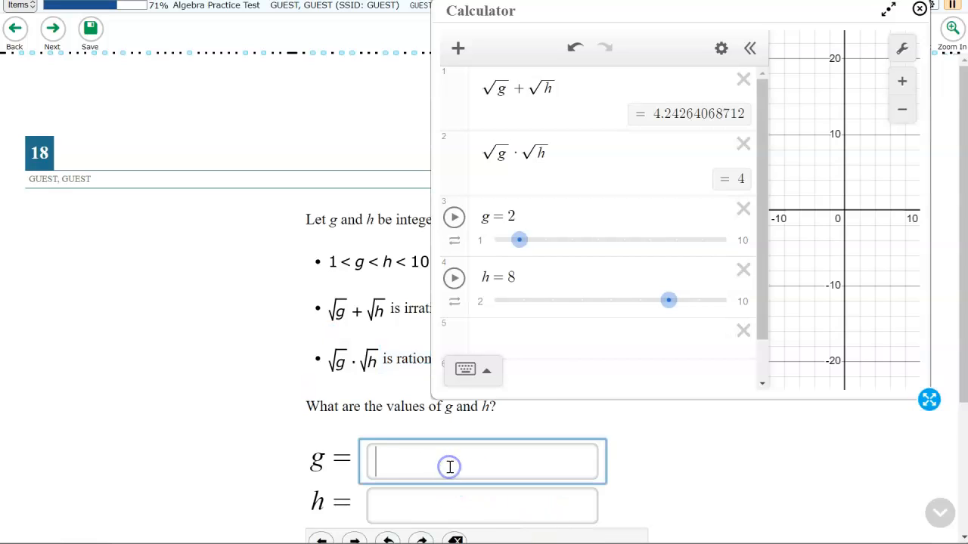
text(2)
click(421, 509)
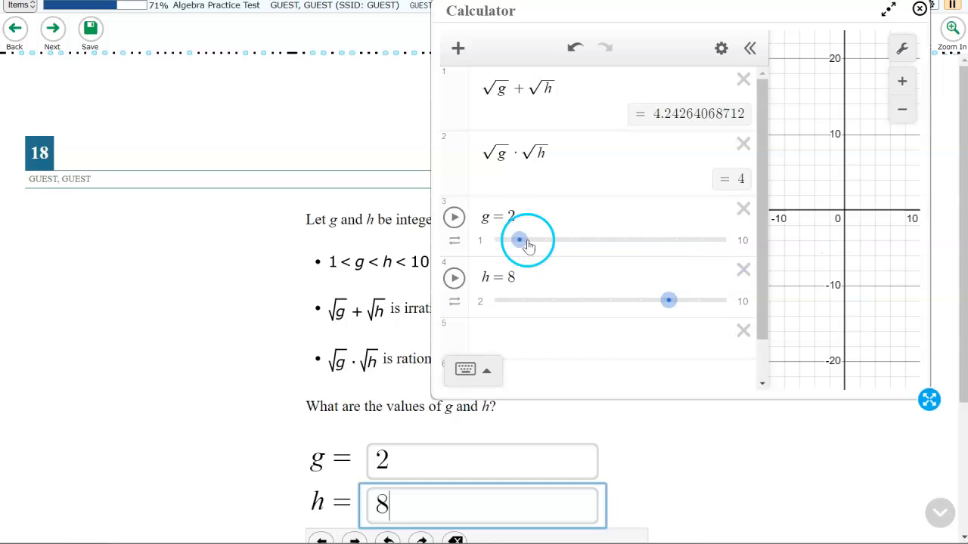
Step: Go on to question 19 and graph 64x^2 - 196 in the calculator
click(52, 31)
click(459, 395)
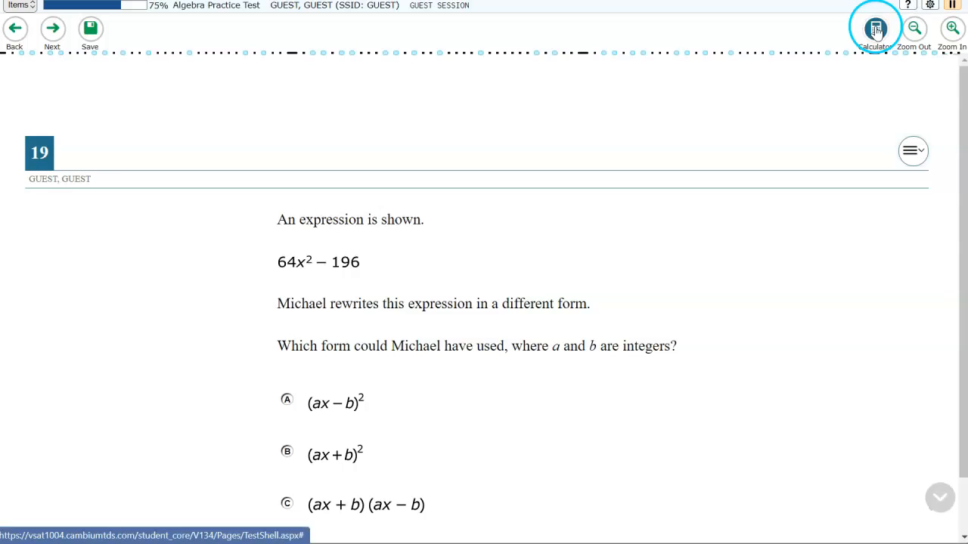
scroll(801, 326, down, 1)
scroll(801, 331, up, 1)
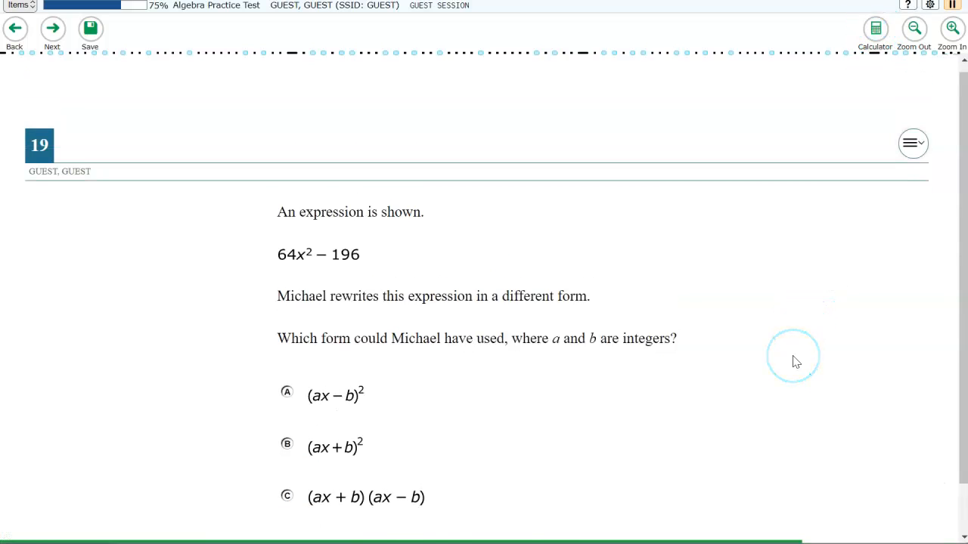
click(874, 30)
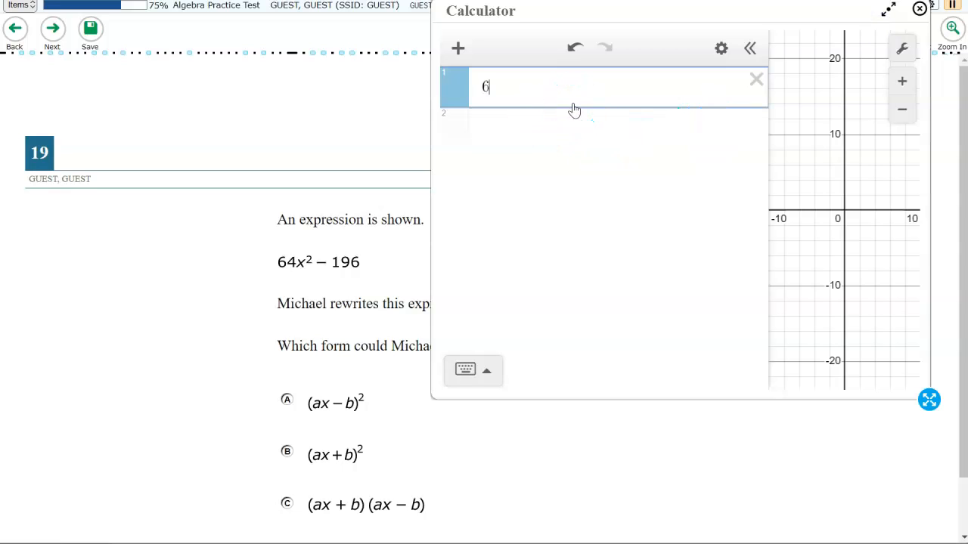
text(64x)
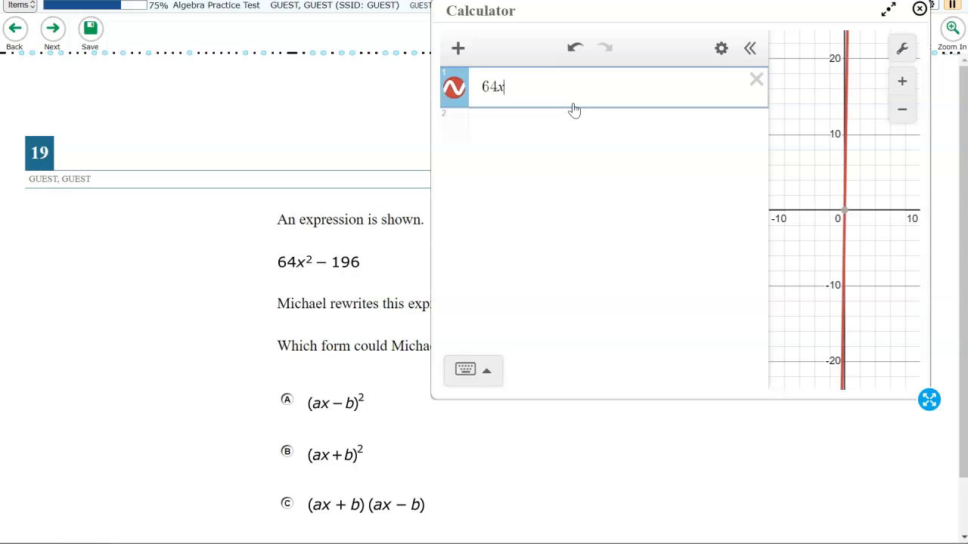
text(^2)
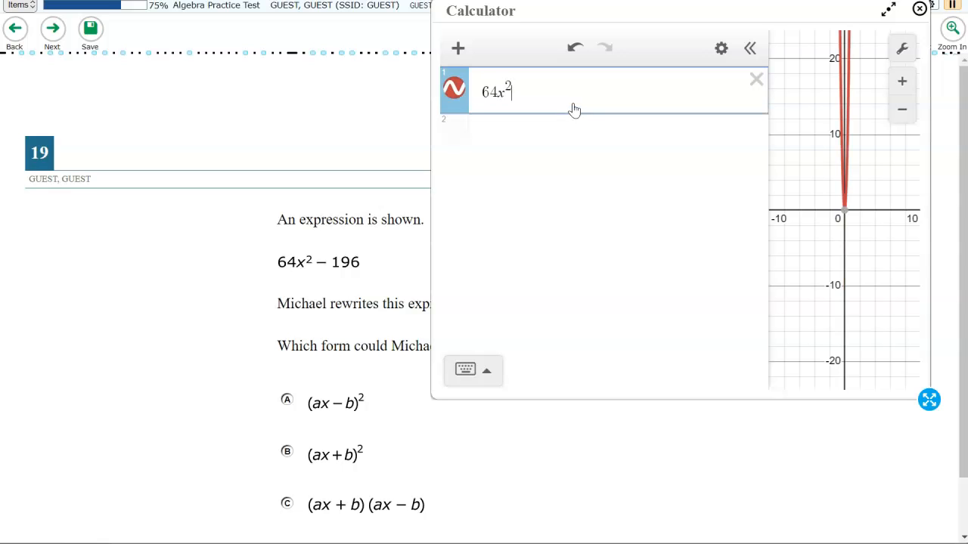
text(-196)
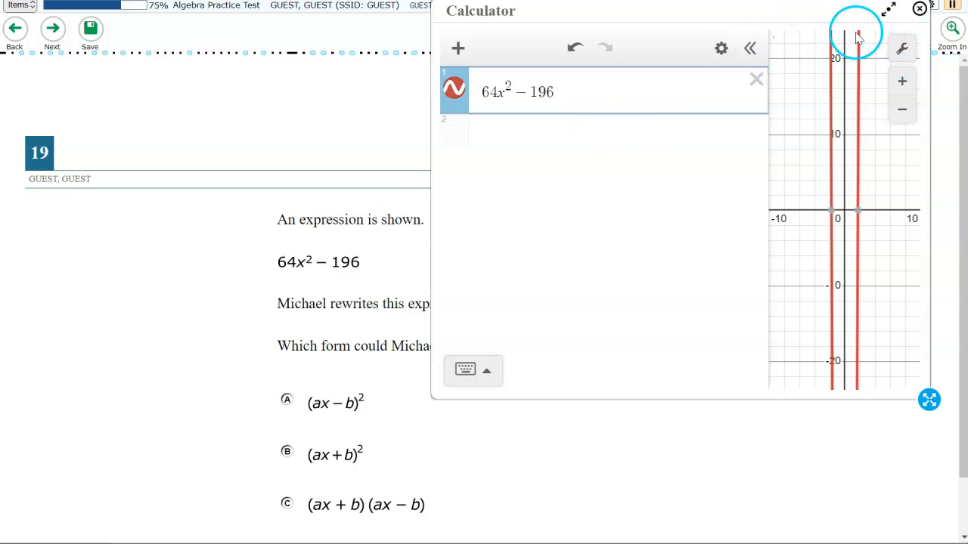
Step: Set the graph's y-axis range from -200 to 200 with a step of 20
click(903, 48)
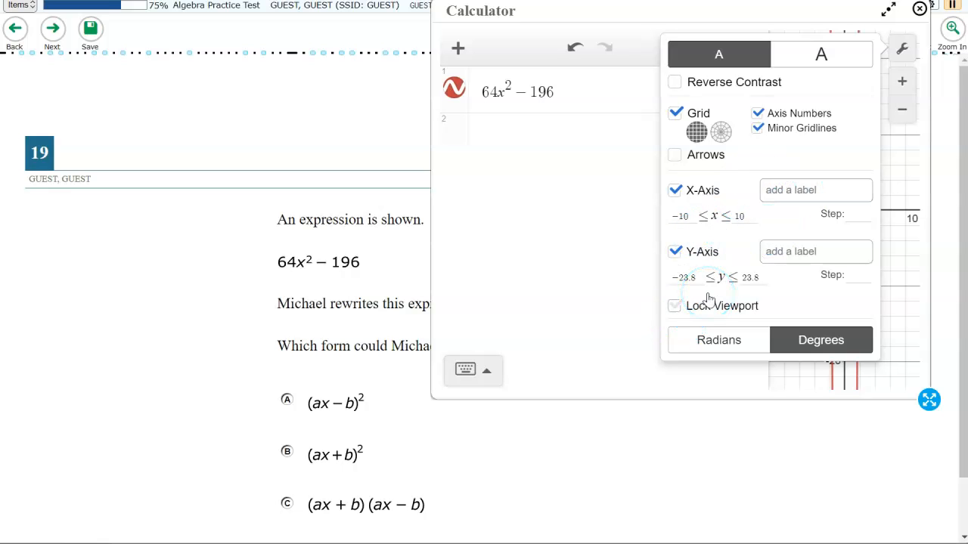
drag(692, 278, 659, 282)
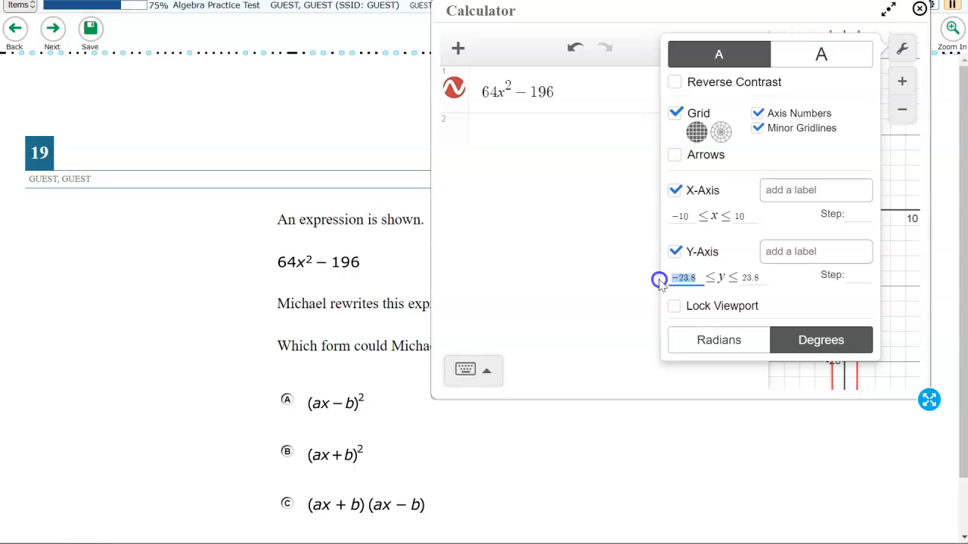
text(-200)
key(Tab)
text(200)
key(Tab)
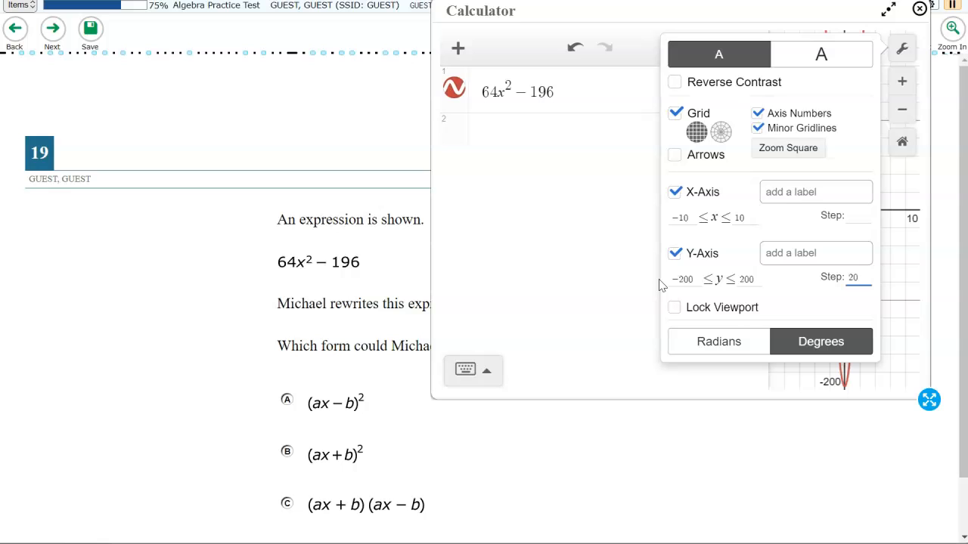
click(639, 279)
Step: Label the graph's horizontal axis x and its vertical axis y
click(828, 191)
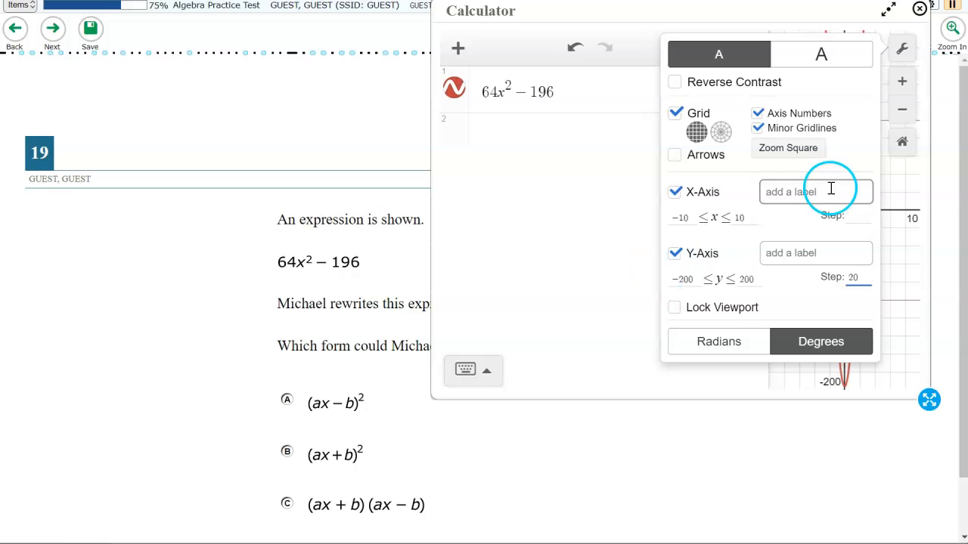
text(x)
click(802, 253)
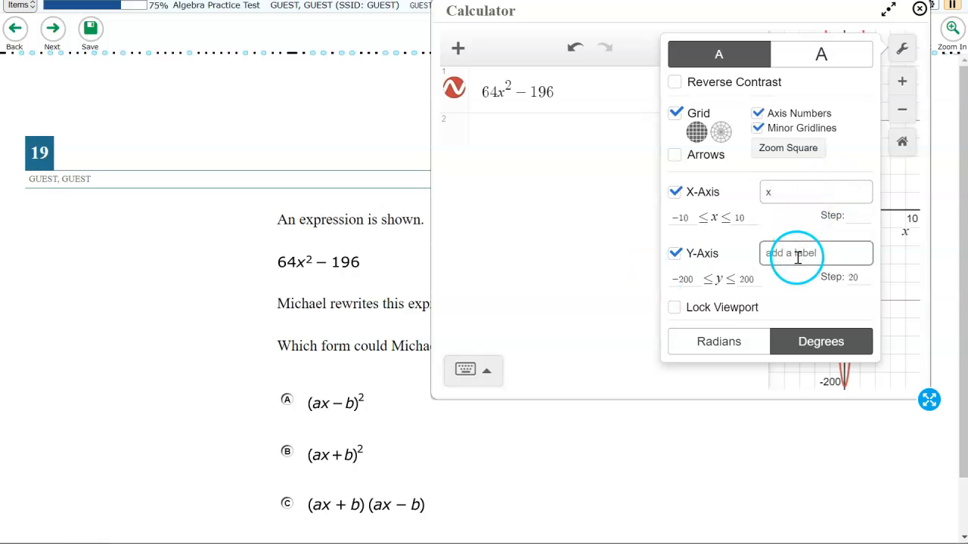
text(y)
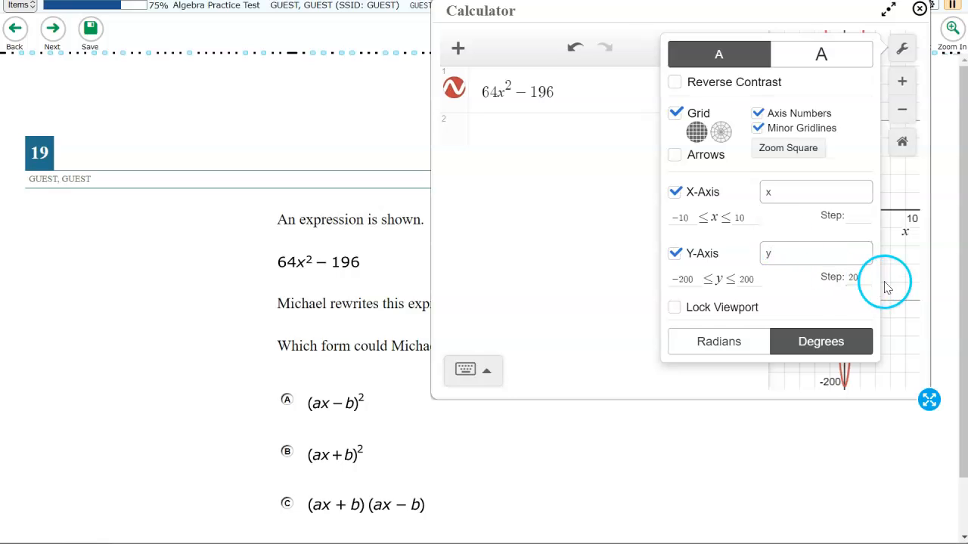
click(908, 291)
Step: Clear the y-axis step value and frame the graph around the parabola's vertex and x-intercepts
scroll(910, 294, up, 1)
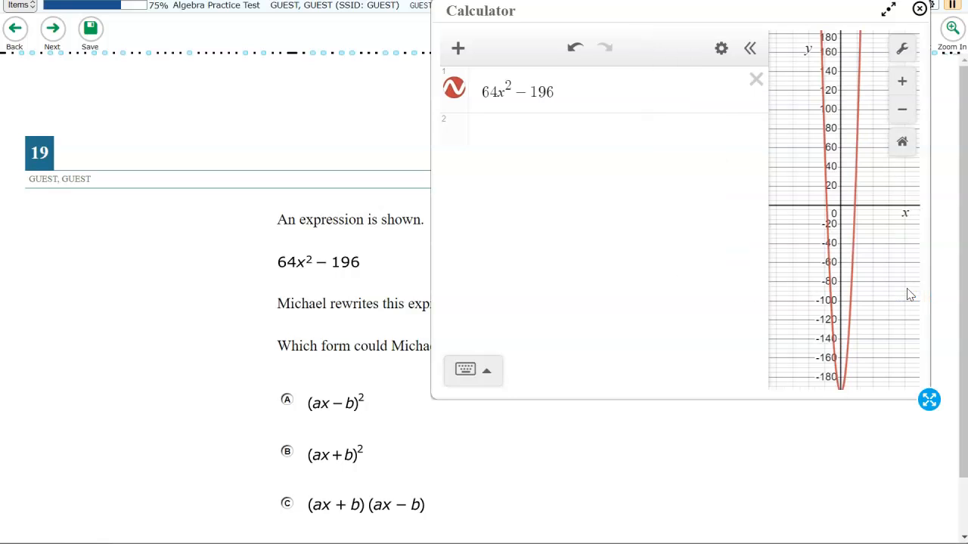
scroll(907, 290, down, 1)
scroll(907, 289, up, 3)
drag(905, 290, 919, 229)
scroll(921, 253, down, 2)
click(905, 48)
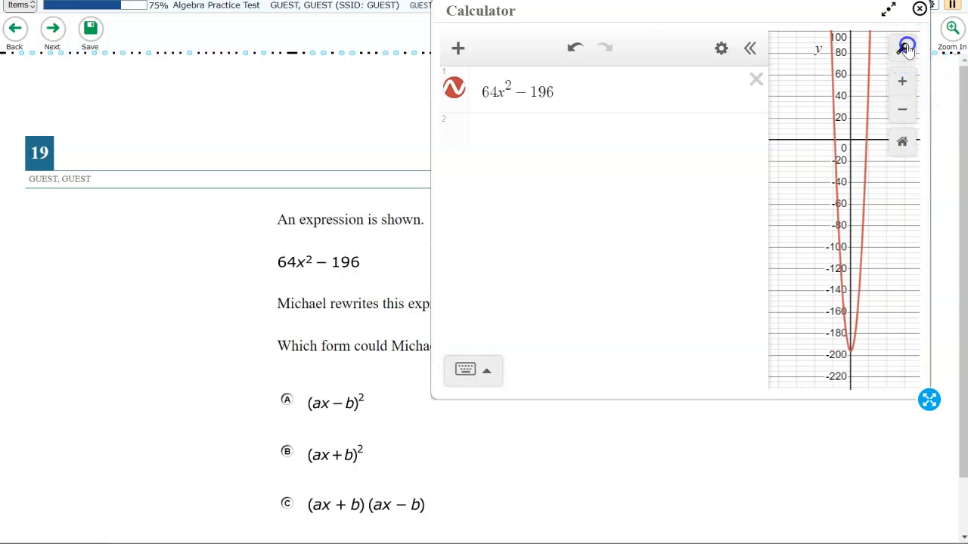
click(858, 278)
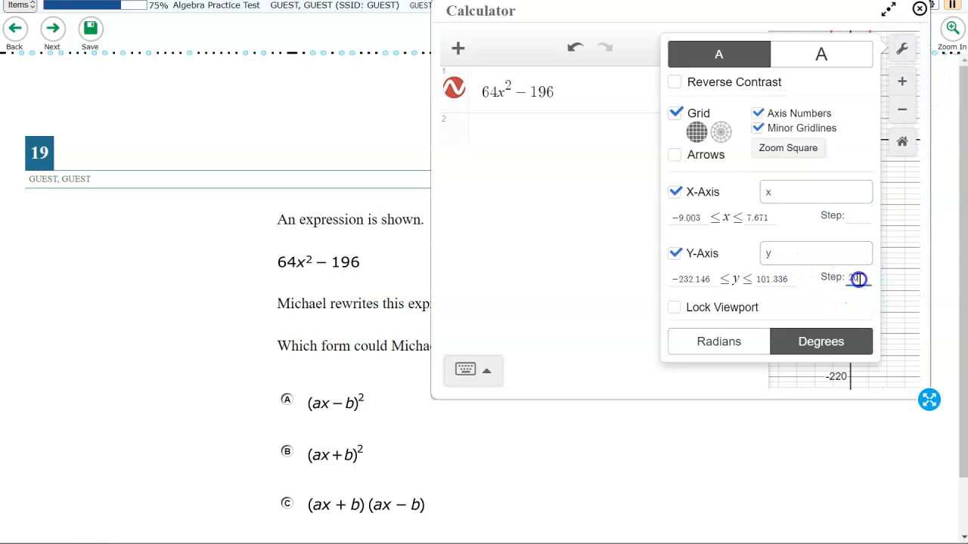
key(BackSpace)
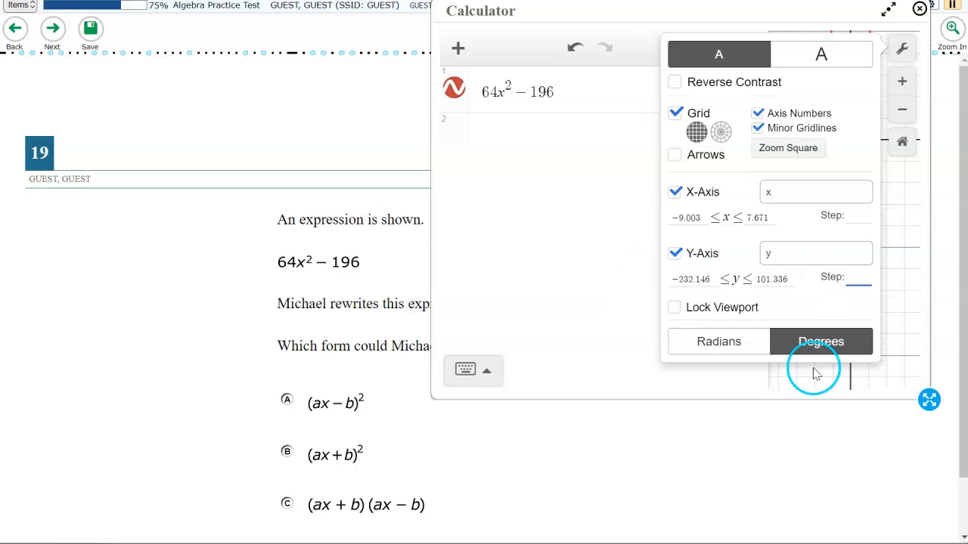
click(913, 334)
click(845, 305)
drag(845, 310, 817, 293)
drag(801, 256, 803, 261)
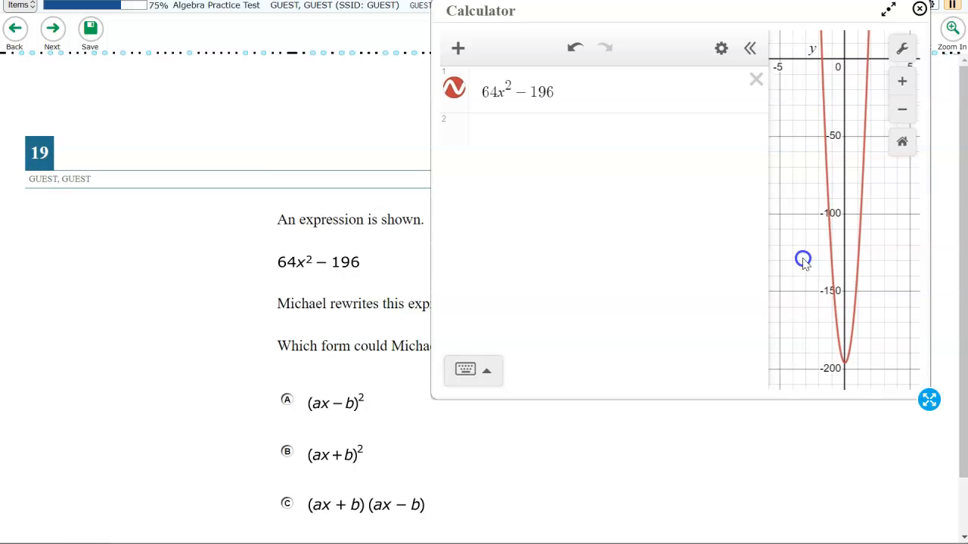
Step: Add the expression (ax - b)^2 as a second graph and create sliders for both a and b
click(497, 143)
click(496, 134)
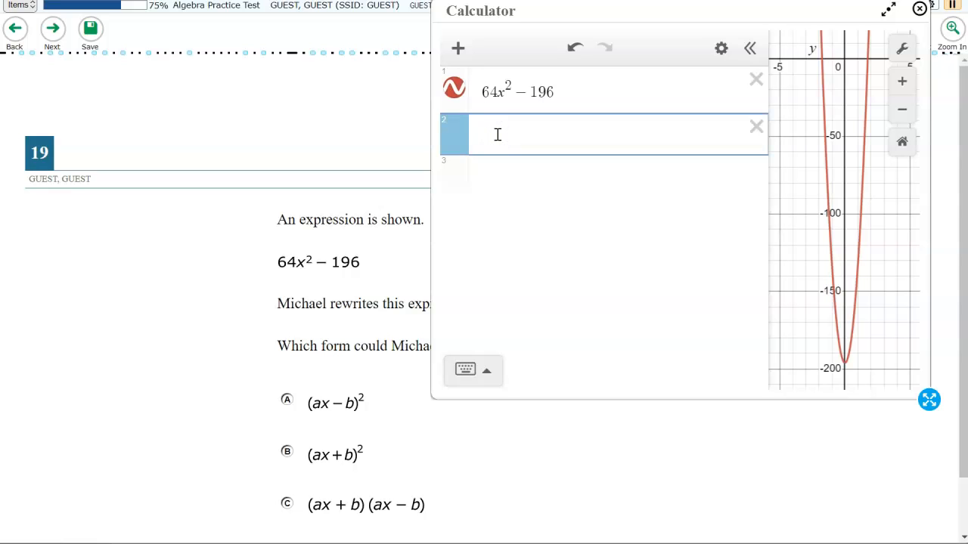
text((ax-b)
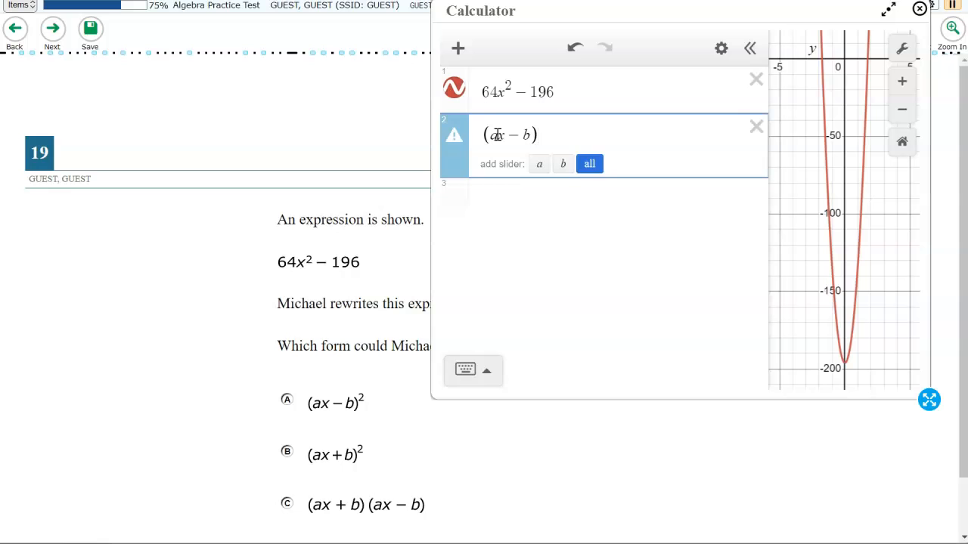
text(^2)
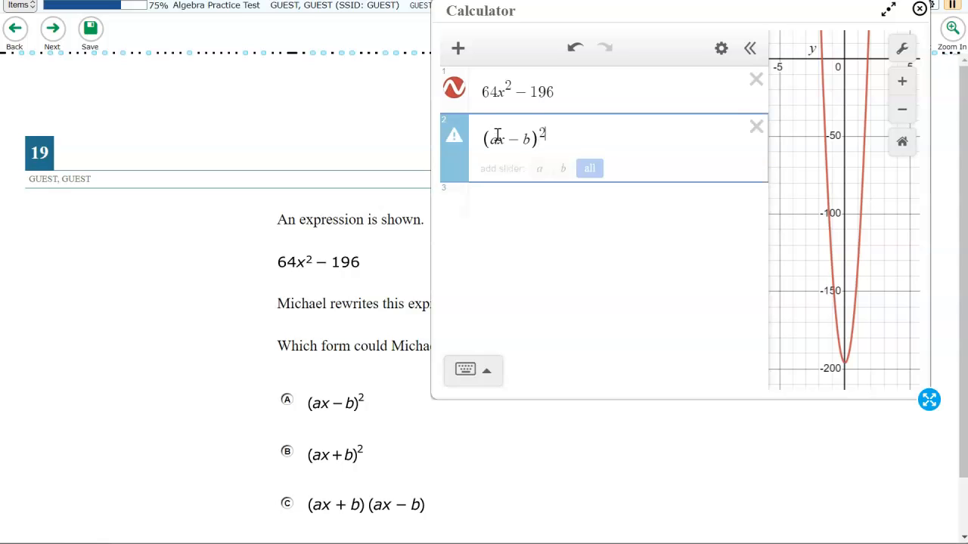
click(589, 169)
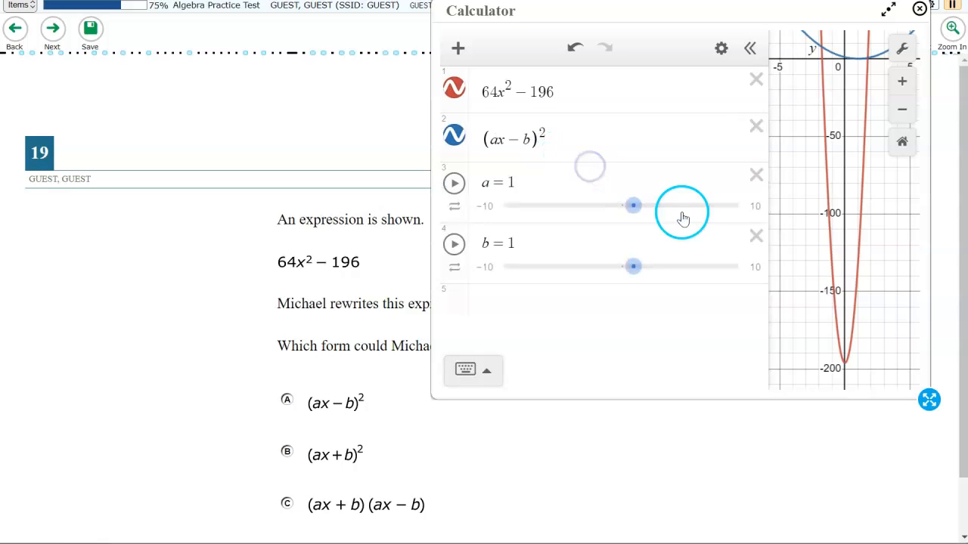
Step: Test (ax - b)^2 with a = 1.2 and b = -1.3, and inspect the vertex of the 64x^2 - 196 parabola
click(820, 168)
scroll(819, 167, down, 3)
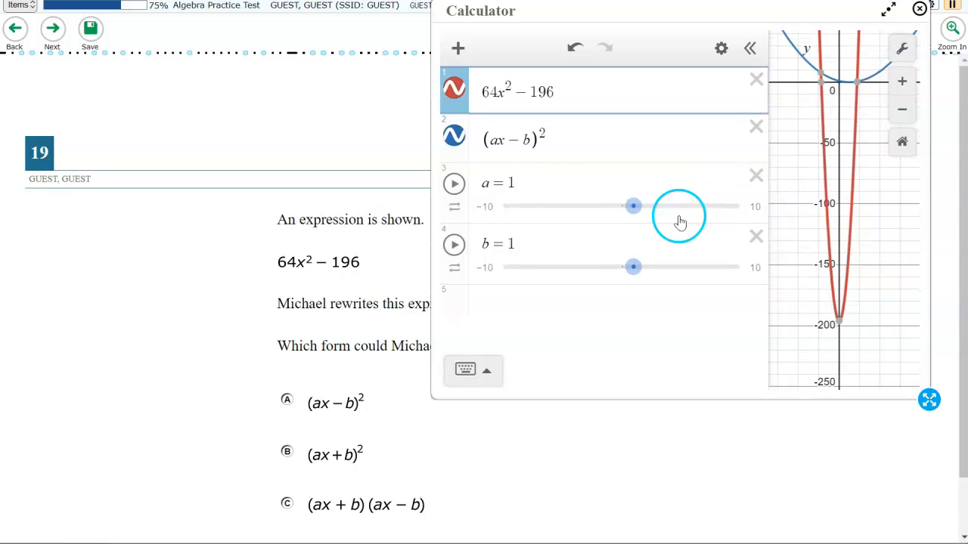
mouse_move(633, 206)
mouse_down()
mouse_move(657, 209)
mouse_move(625, 207)
mouse_move(635, 206)
mouse_up()
click(634, 248)
drag(634, 268, 605, 271)
mouse_move(850, 337)
mouse_down()
mouse_move(853, 324)
mouse_move(838, 327)
mouse_up()
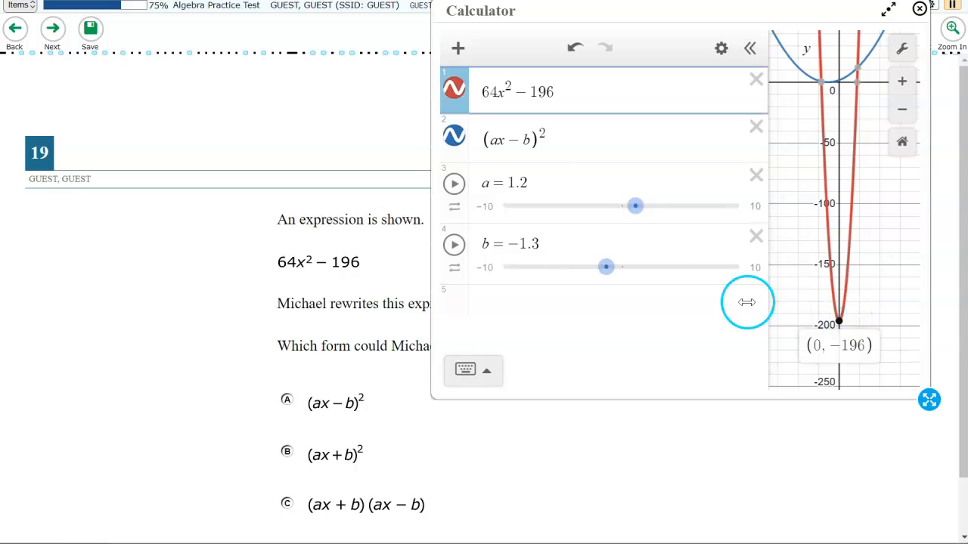
Step: Change the second expression to (ax + b)^2 and test it with a = 3.2 and b = 0.2
drag(529, 145, 514, 142)
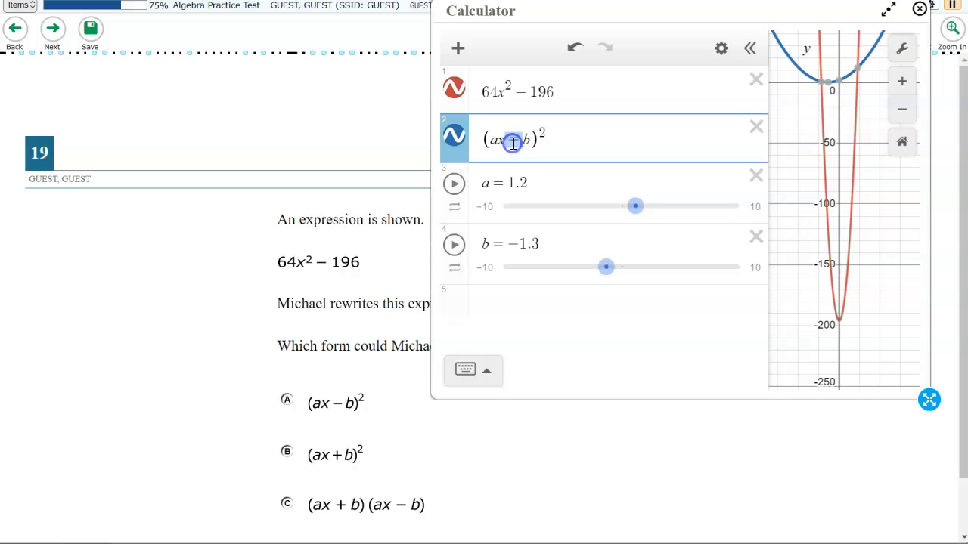
text(+)
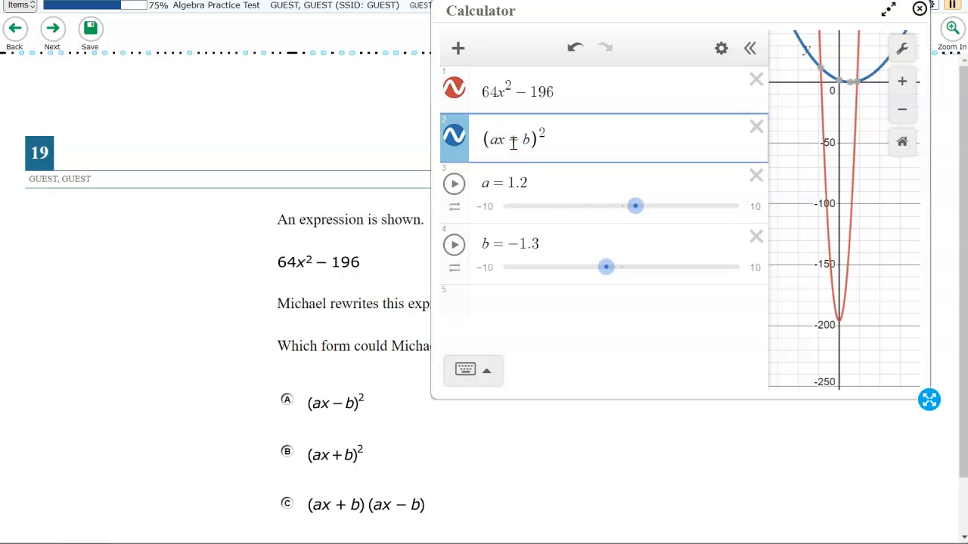
drag(635, 207, 659, 205)
click(628, 290)
mouse_move(610, 276)
mouse_down()
mouse_move(672, 280)
mouse_move(627, 282)
mouse_up()
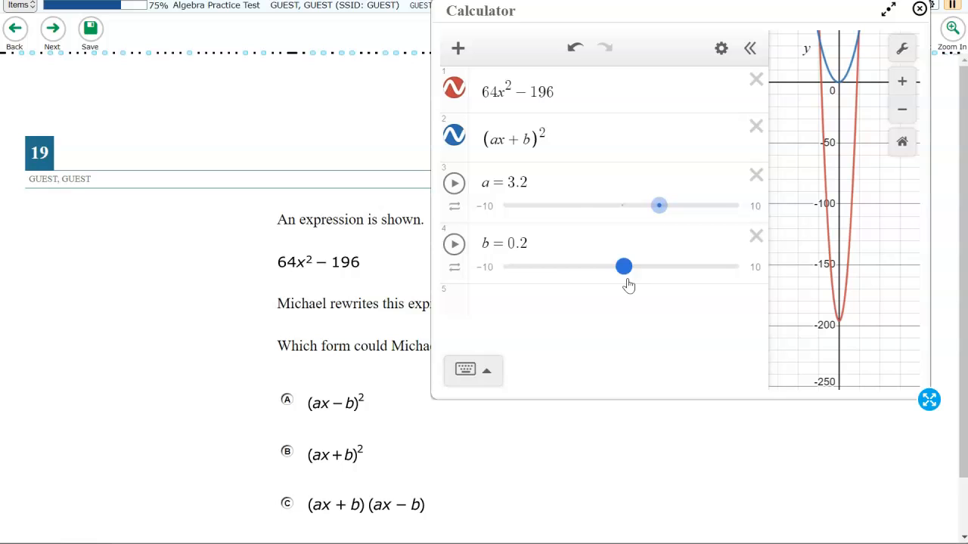
Step: Replace the square in the second expression with a second factor, making it (ax + b)(ax + b)
click(542, 137)
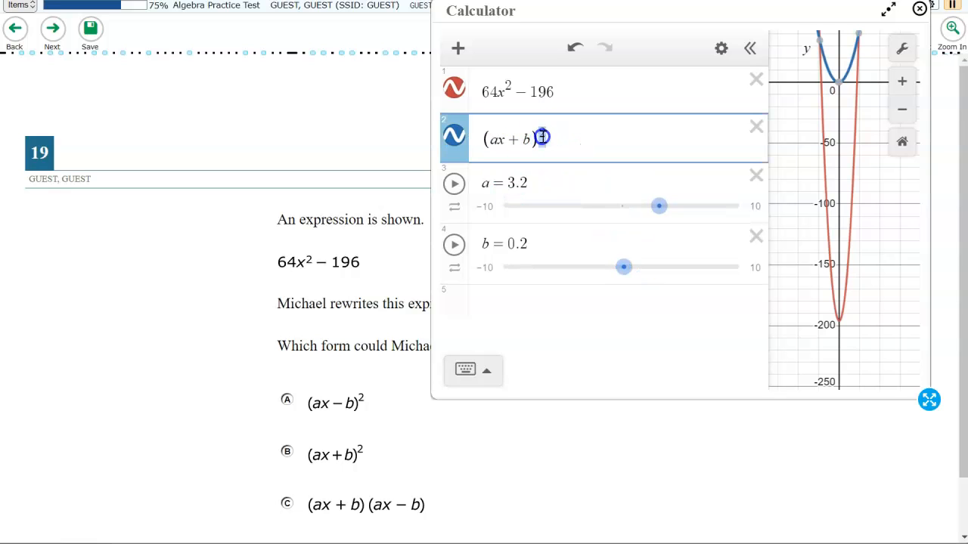
key(BackSpace)
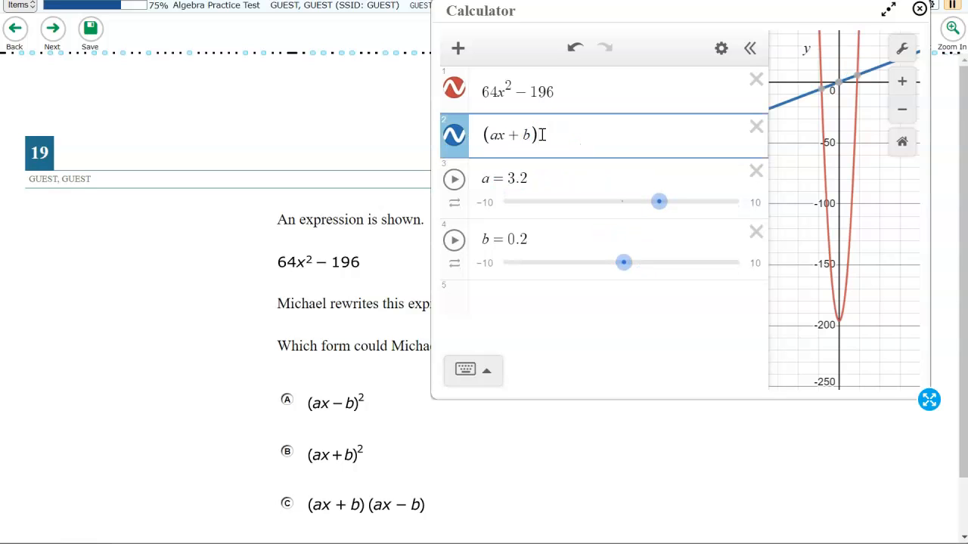
text(()
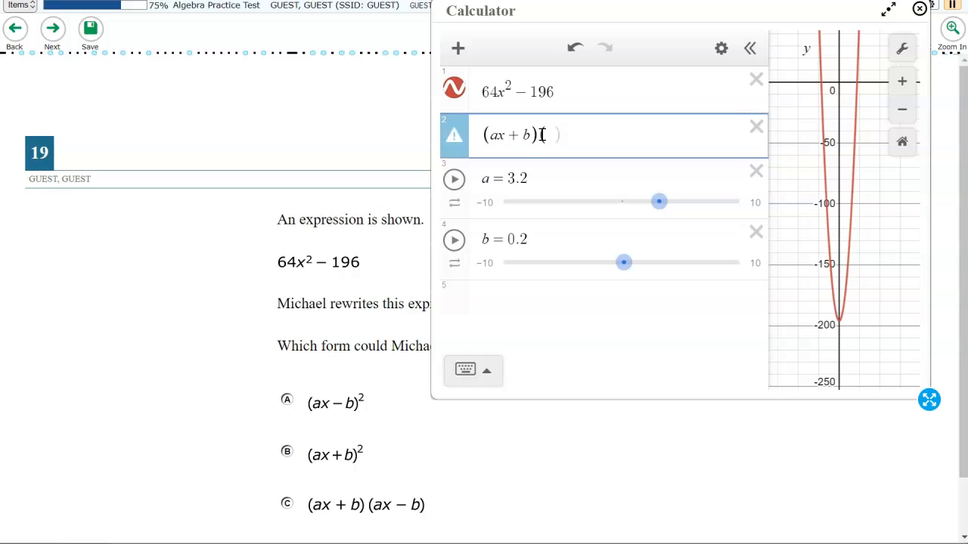
text(ax + b)
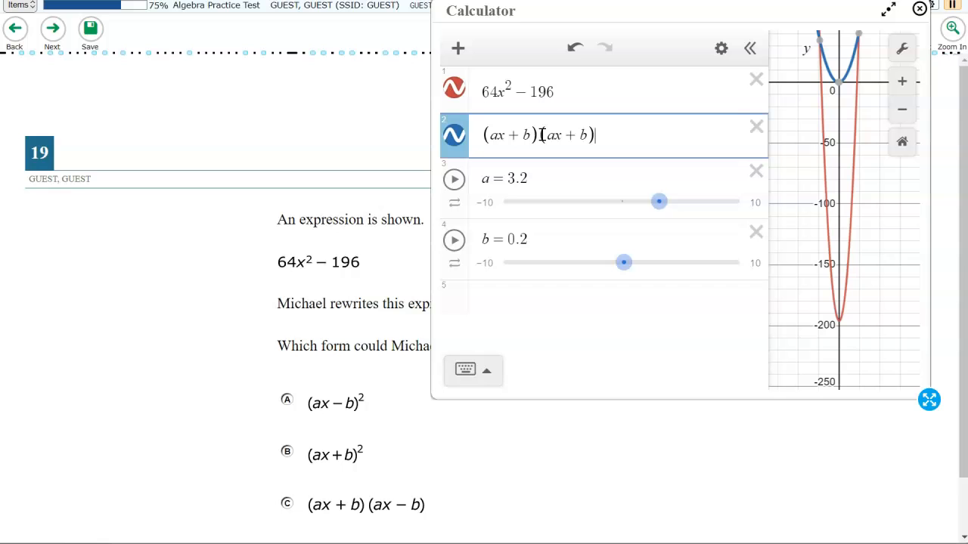
Step: Change the second expression to (ax + b)(ax - b) and test it with a = 4.3 and b = -10
drag(579, 135, 569, 139)
text(-)
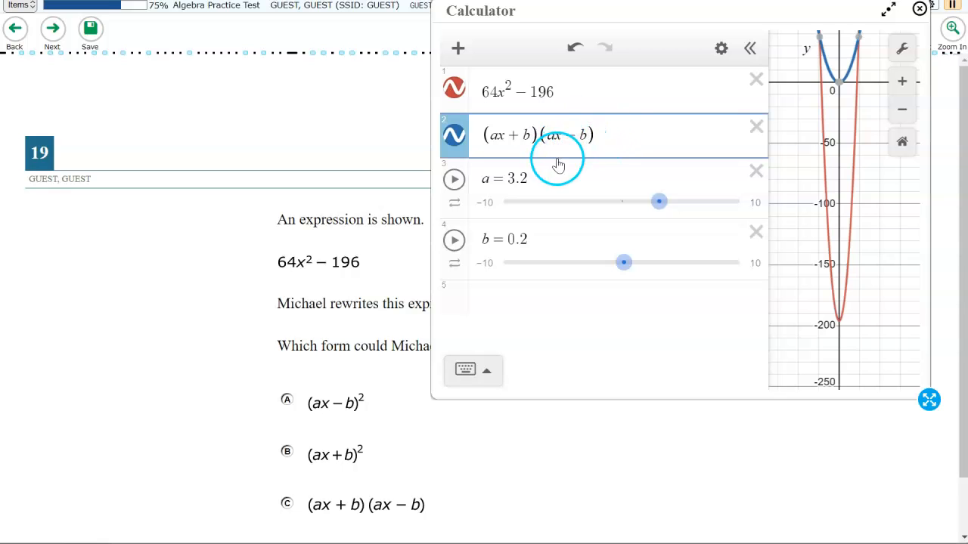
mouse_move(659, 203)
mouse_down()
mouse_move(628, 204)
mouse_move(676, 211)
mouse_up()
click(637, 276)
drag(637, 276, 485, 263)
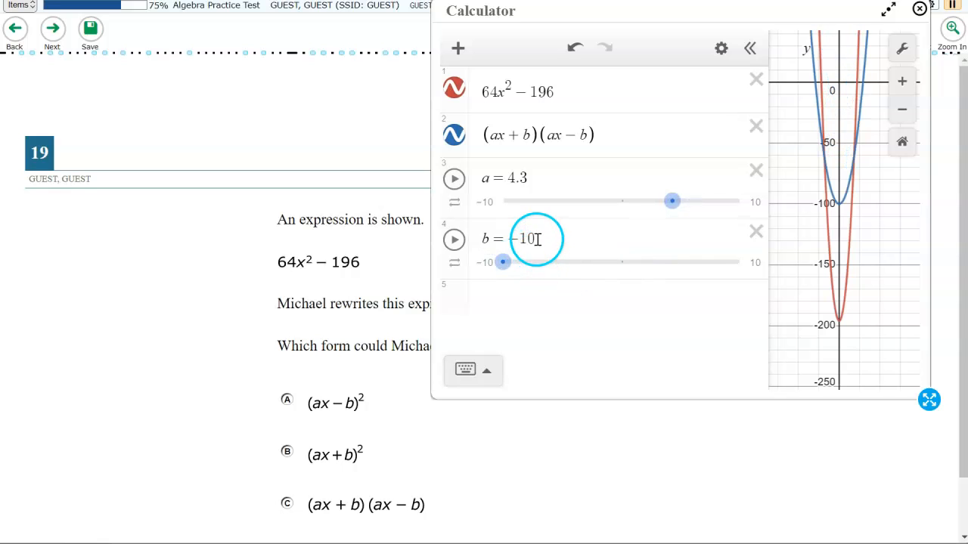
Step: Try values beyond the slider range for b, settle on -14, and set a to 8.1 to match the 64x^2 - 196 graph
click(536, 238)
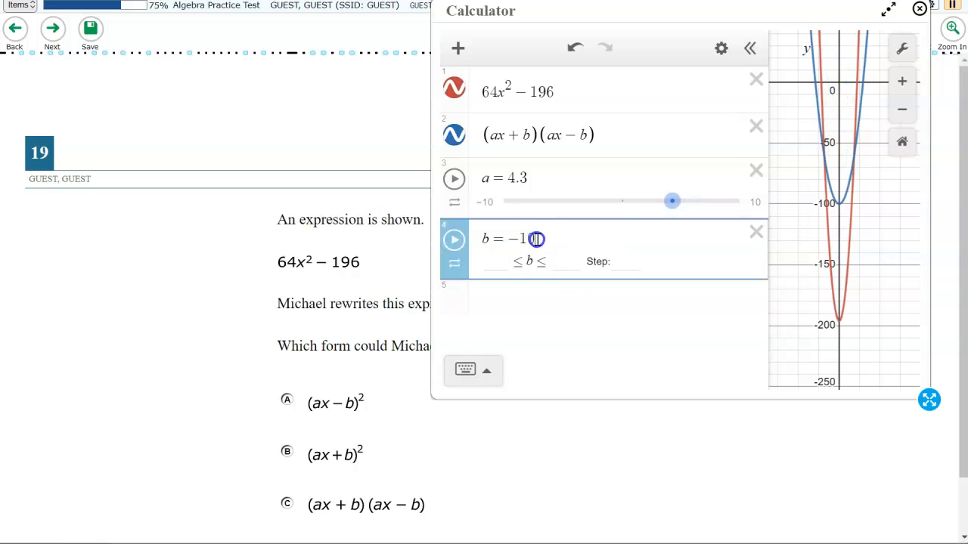
click(567, 296)
drag(548, 239, 513, 238)
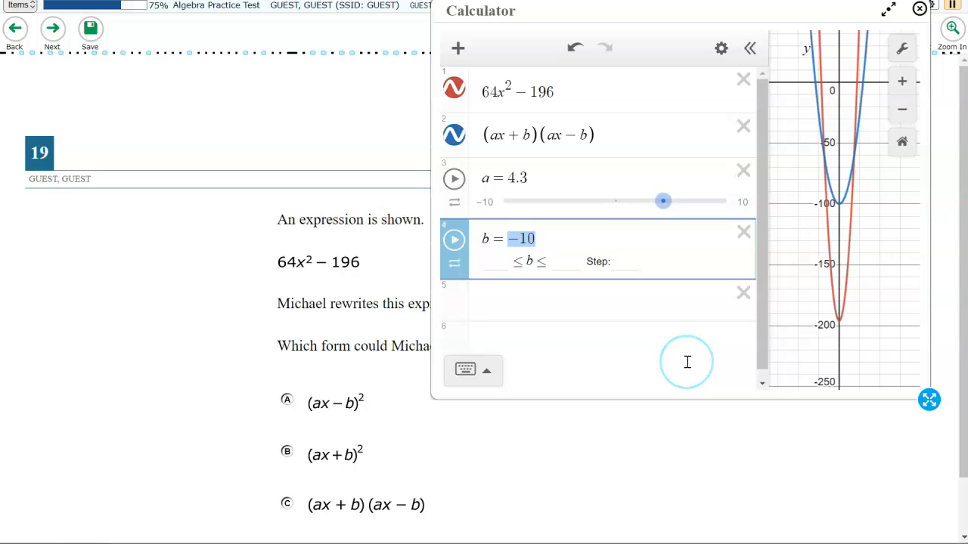
text(-5)
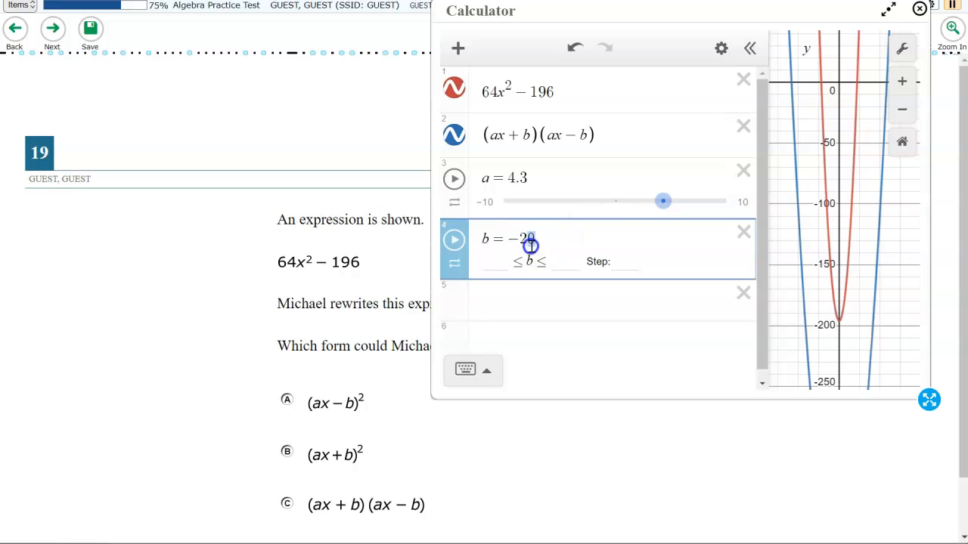
text(14)
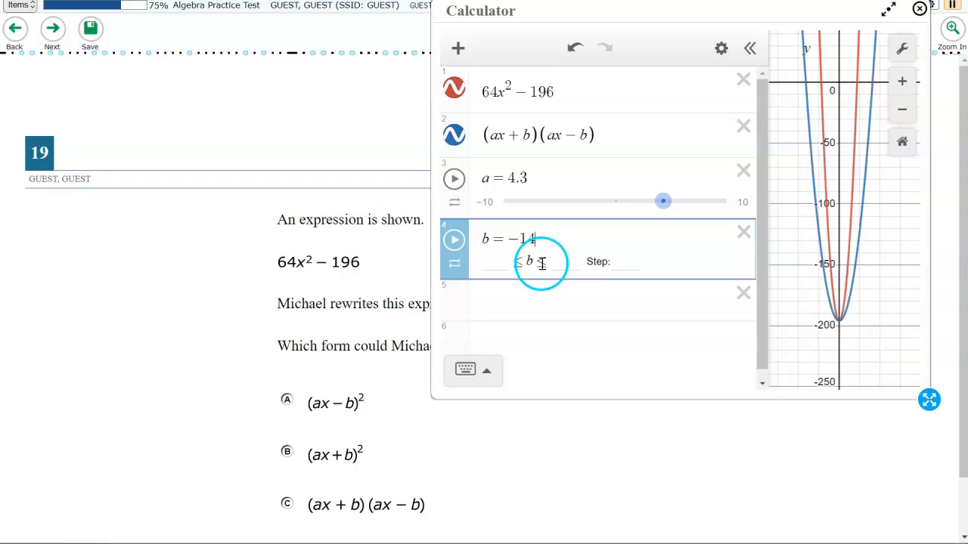
drag(663, 201, 708, 198)
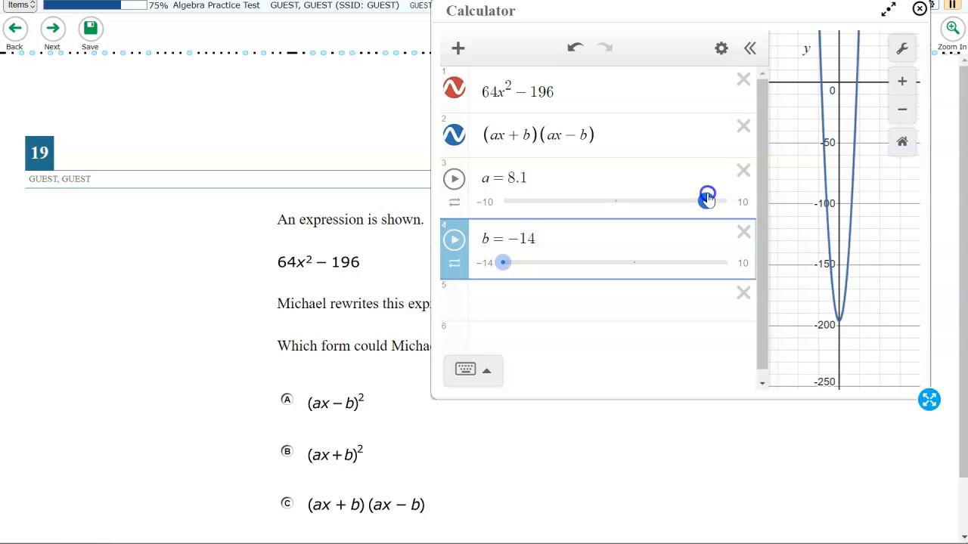
drag(706, 198, 706, 199)
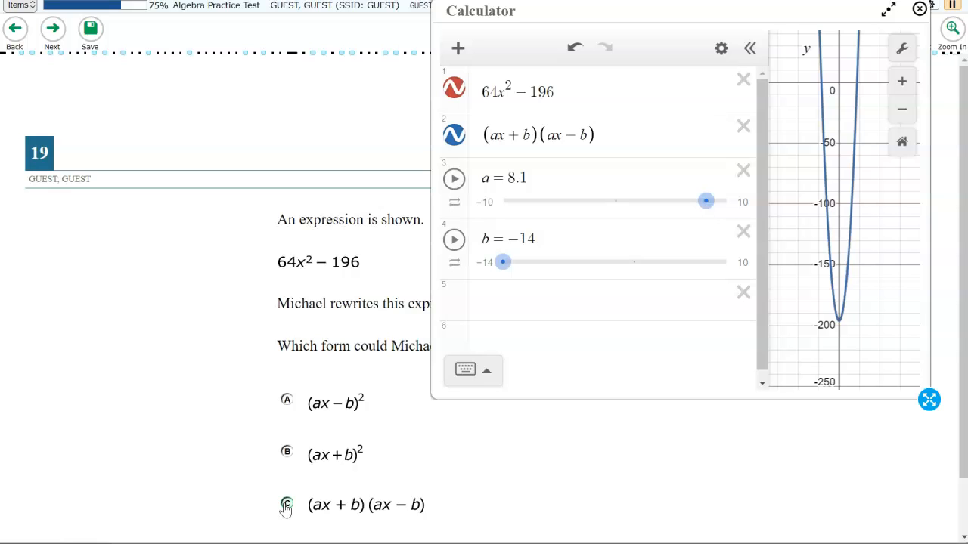
Step: Answer question 19 with option C, (ax + b)(ax - b), and continue to question 20
click(286, 508)
click(53, 30)
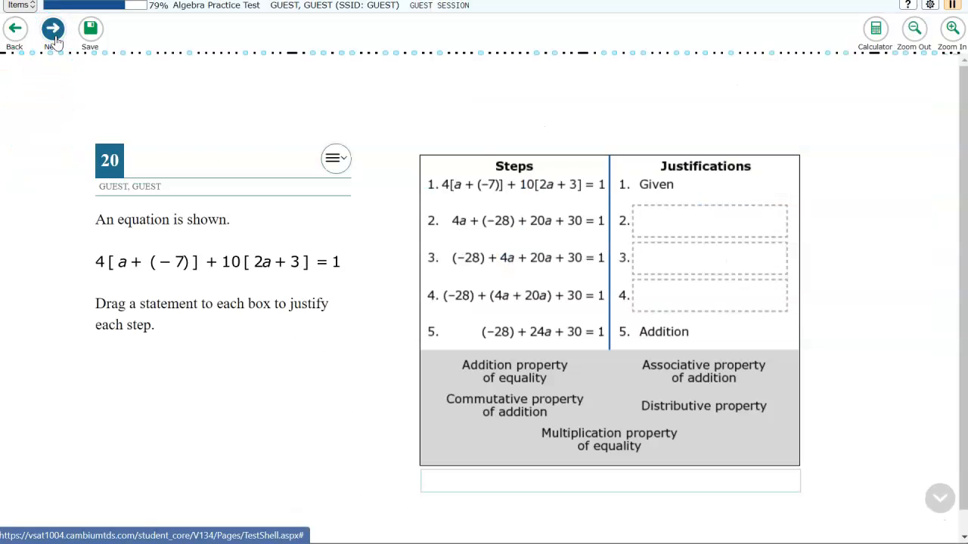
Step: Justify steps 2 to 4 with the associative property of addition, distributive property and multiplication property of equality, and continue to question 21
drag(681, 378, 694, 246)
drag(686, 399, 693, 281)
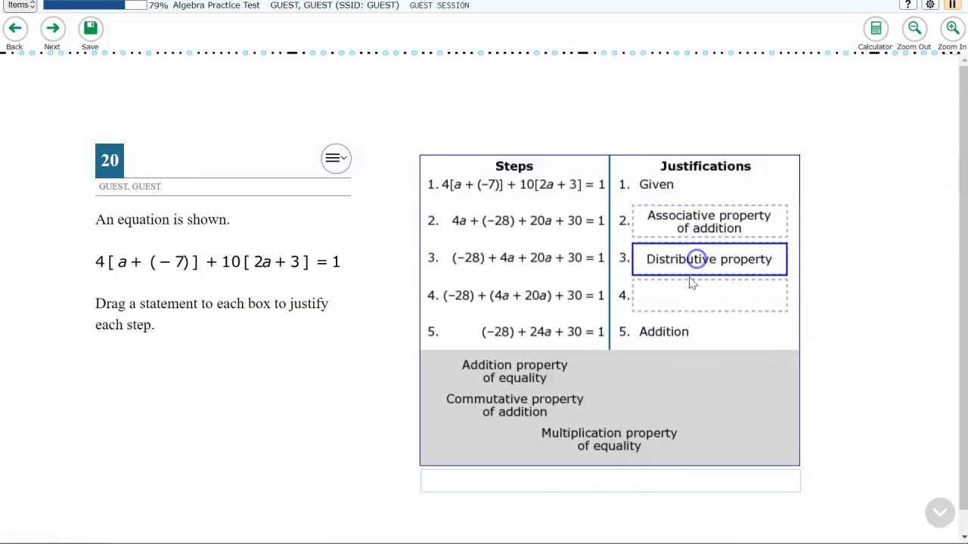
drag(613, 433, 699, 306)
click(52, 30)
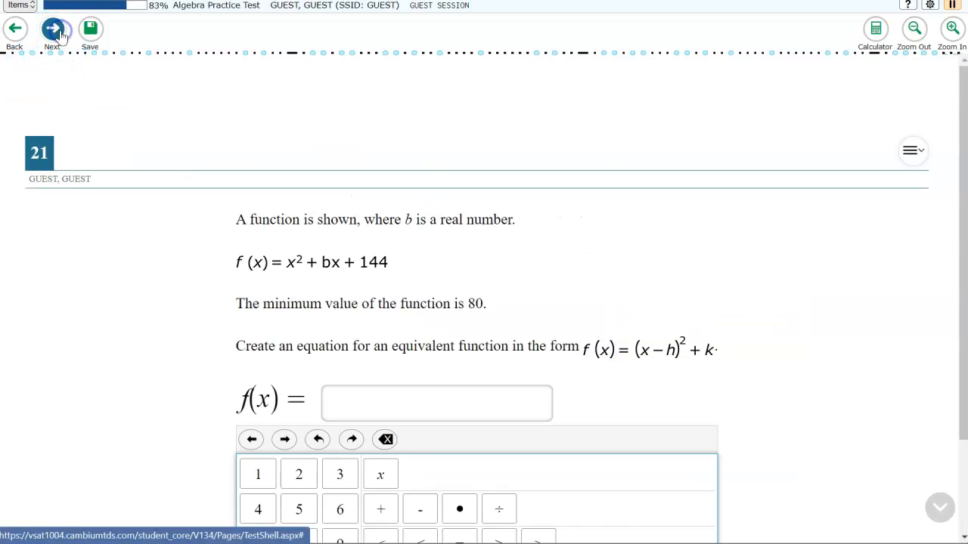
Step: Open the graphing calculator for question 21 and enter f(x) = x^2 + bx + 144 with a slider for b
scroll(466, 288, down, 1)
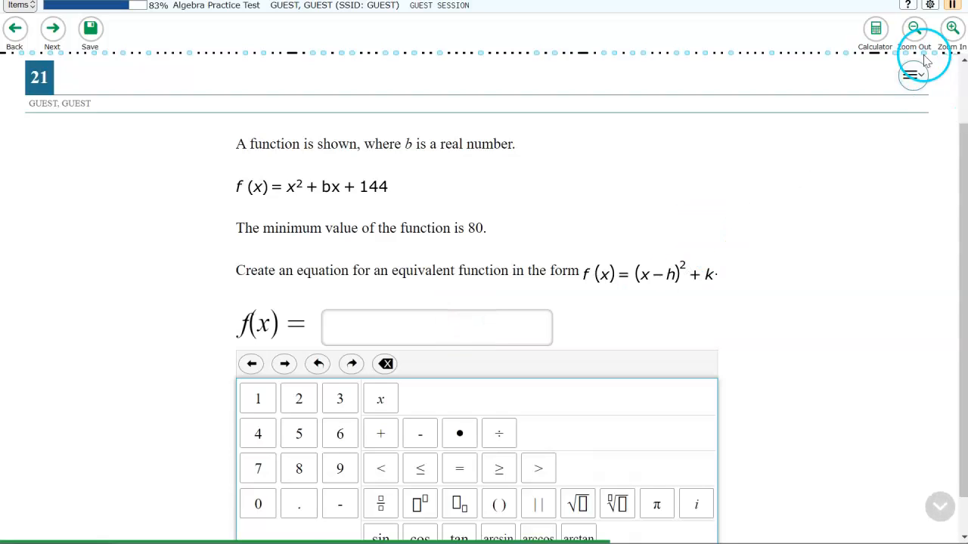
click(874, 30)
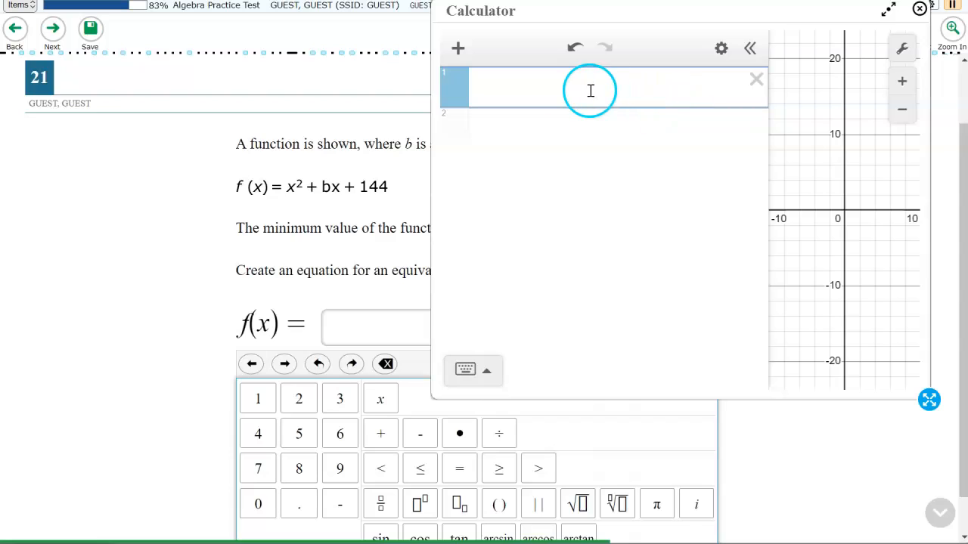
text(f(x))
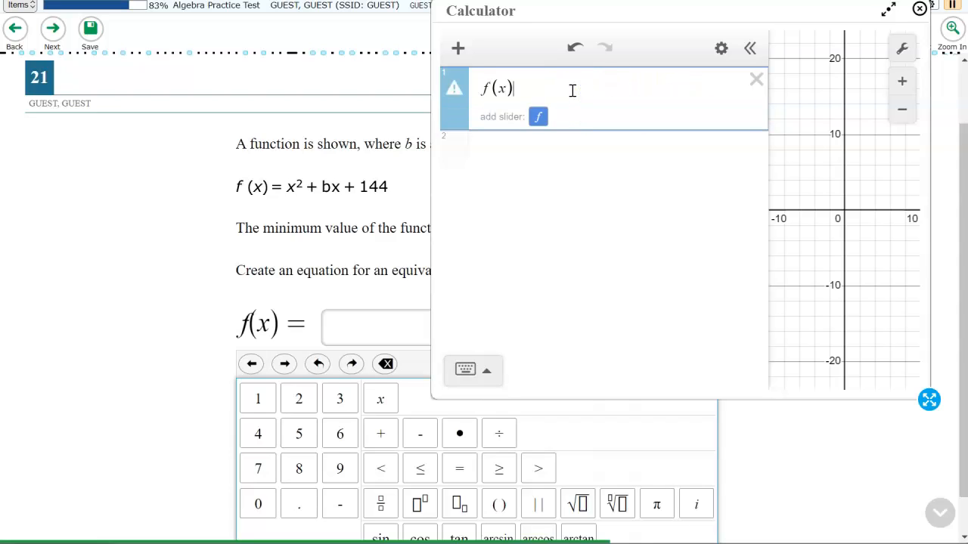
text(=x^2)
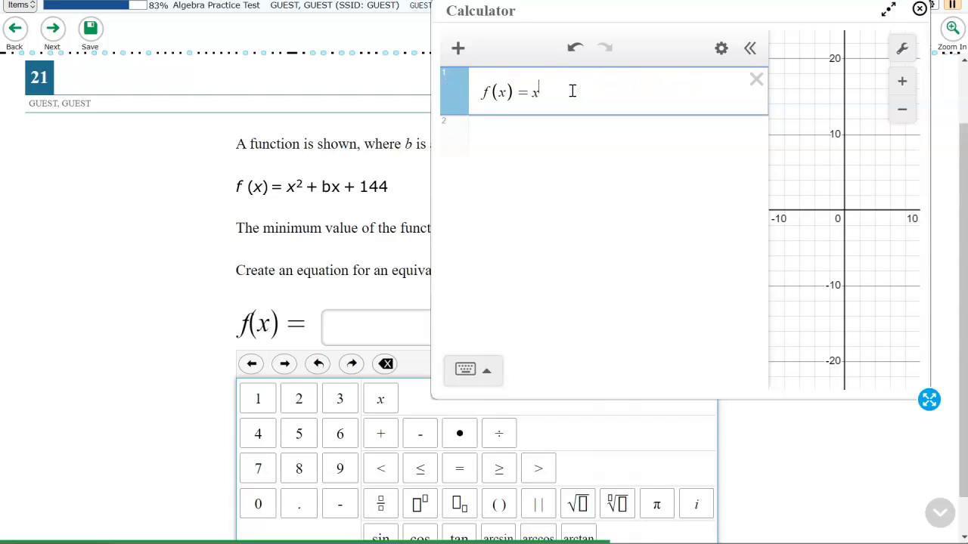
text(+b)
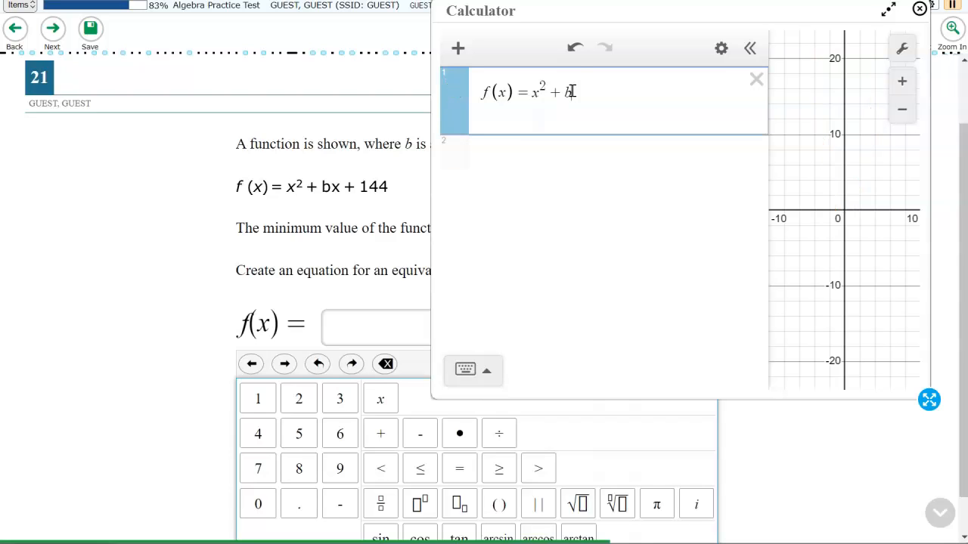
text(x+144)
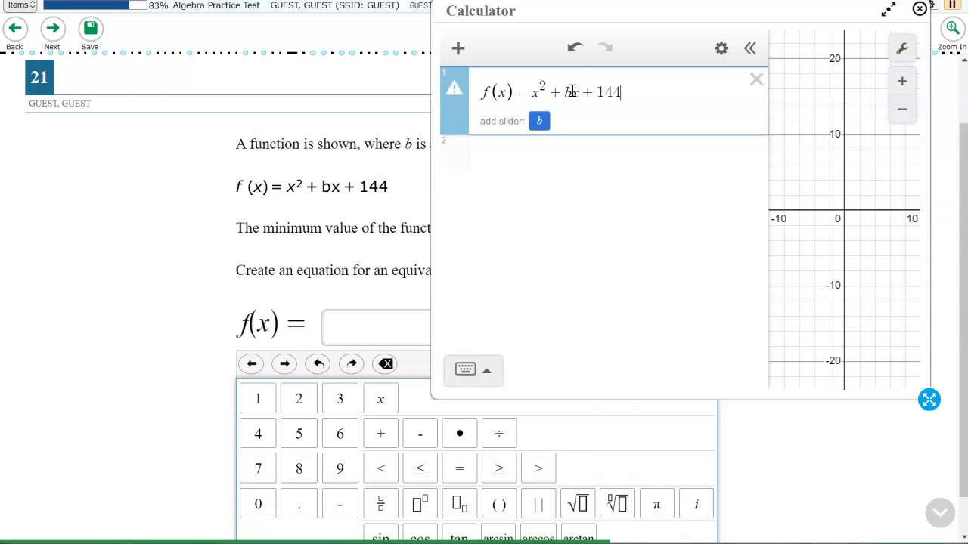
click(539, 121)
Step: Start a blank third expression, and shrink and reposition the calculator so the required form in question 21 is readable
click(531, 211)
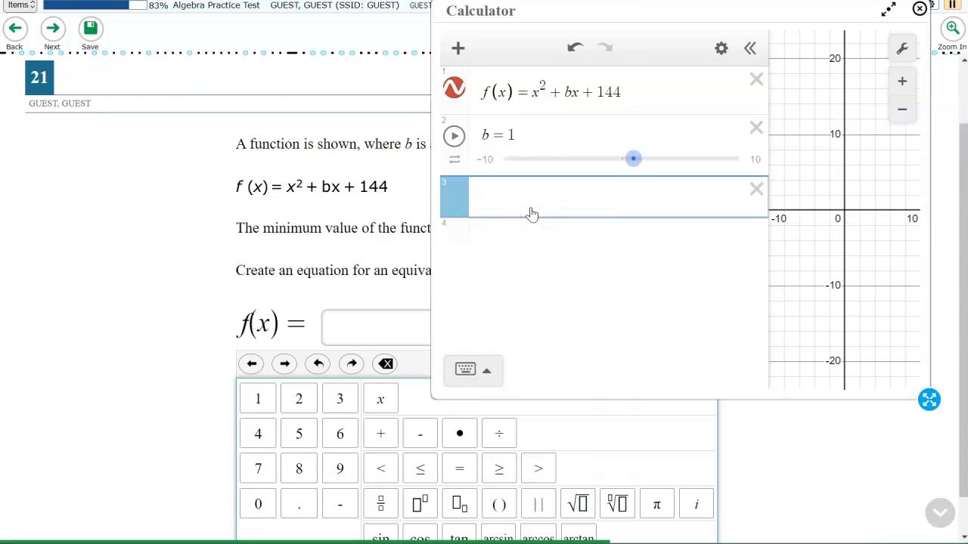
drag(686, 16, 550, 114)
drag(631, 113, 652, 50)
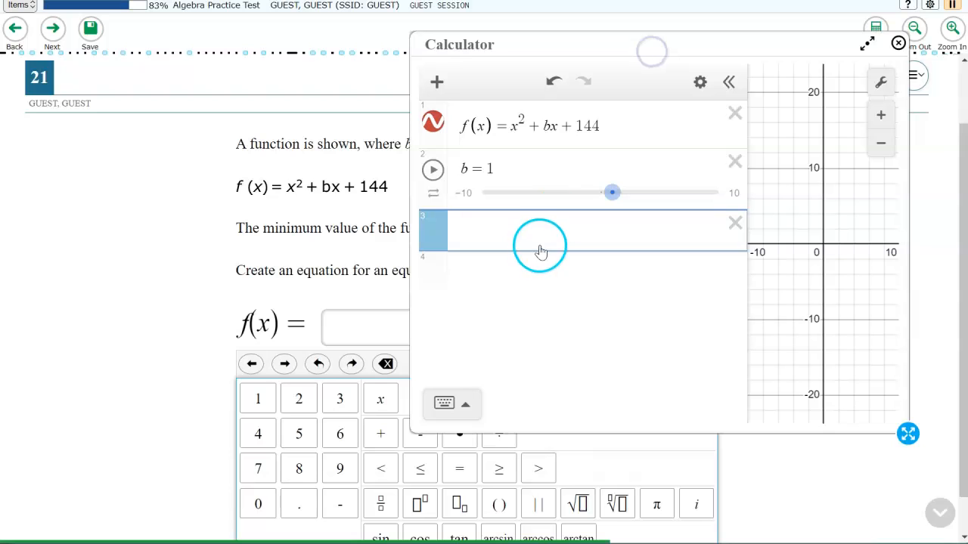
drag(908, 433, 875, 240)
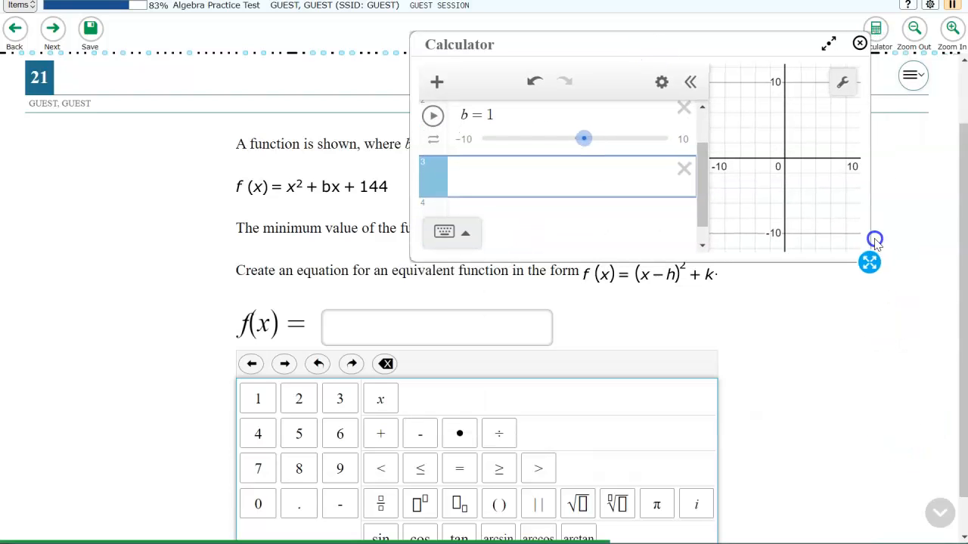
drag(691, 44, 673, 13)
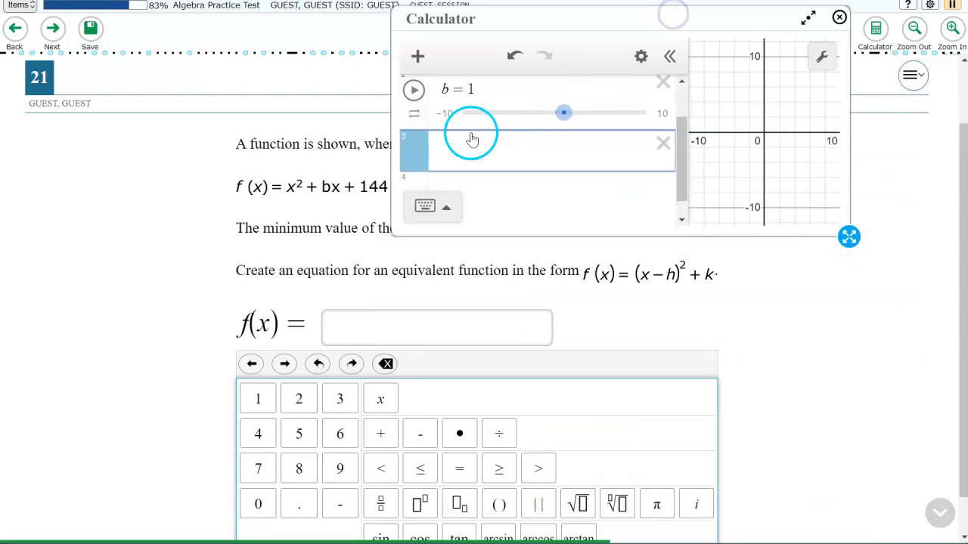
Step: Enter f(x) = (x - h)^2 + k as the third expression and create sliders for both h and k
text(f()
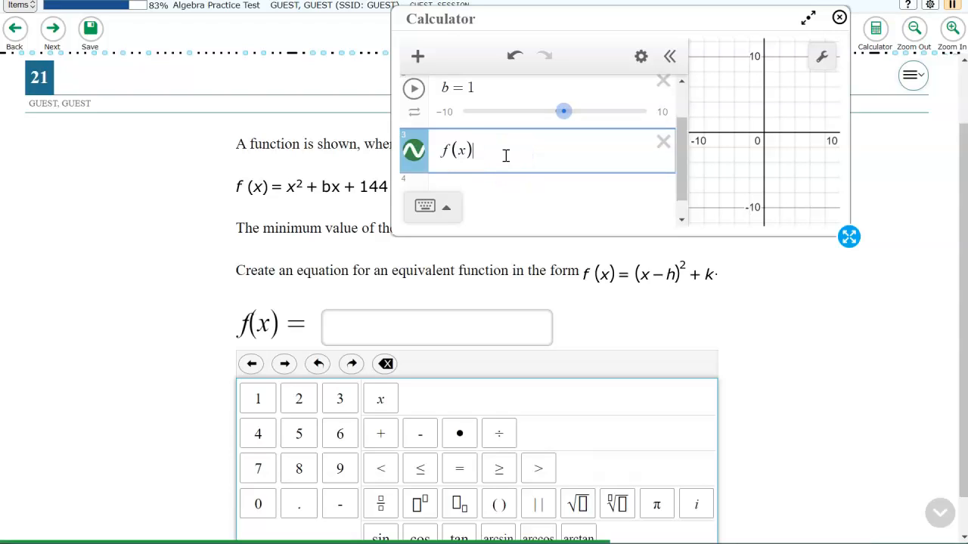
text(x)=(x-h))
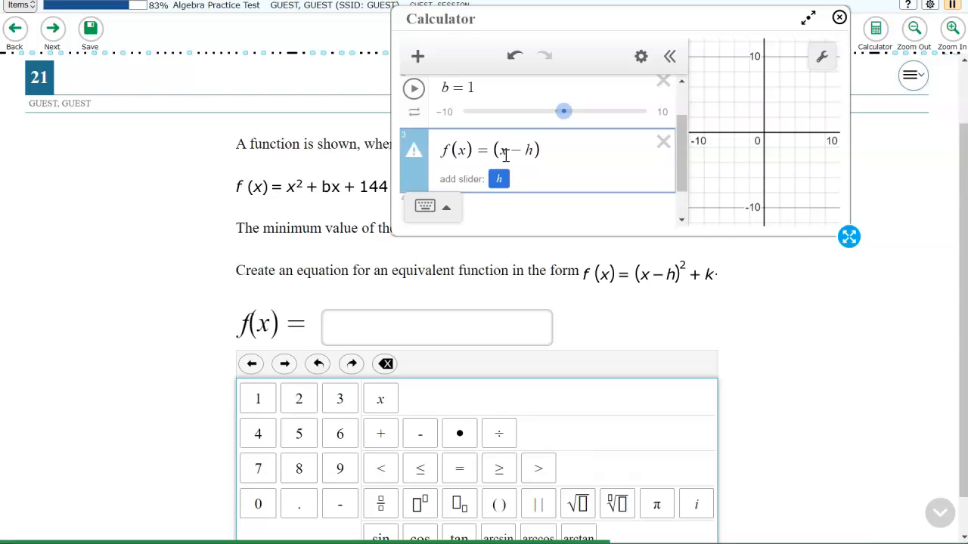
text(^2)
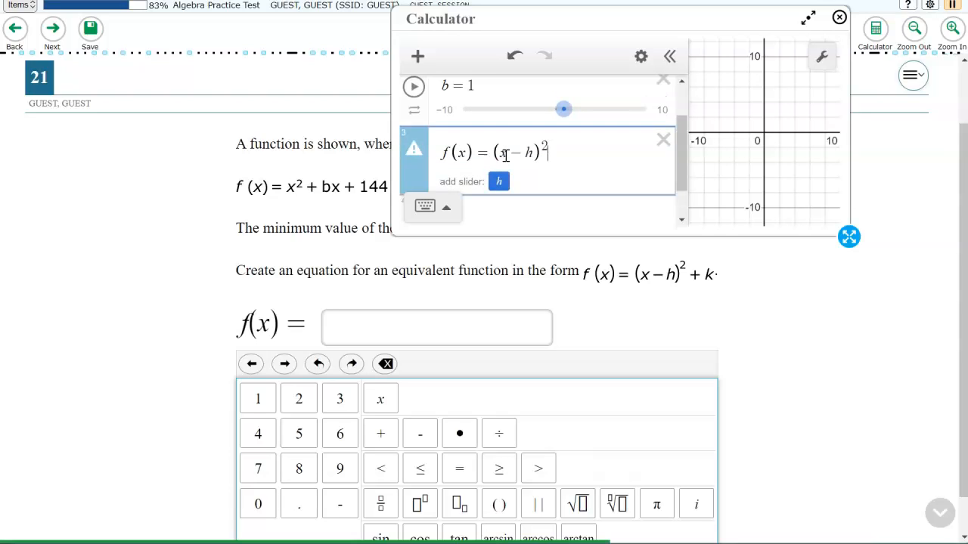
key(Right)
text(+k)
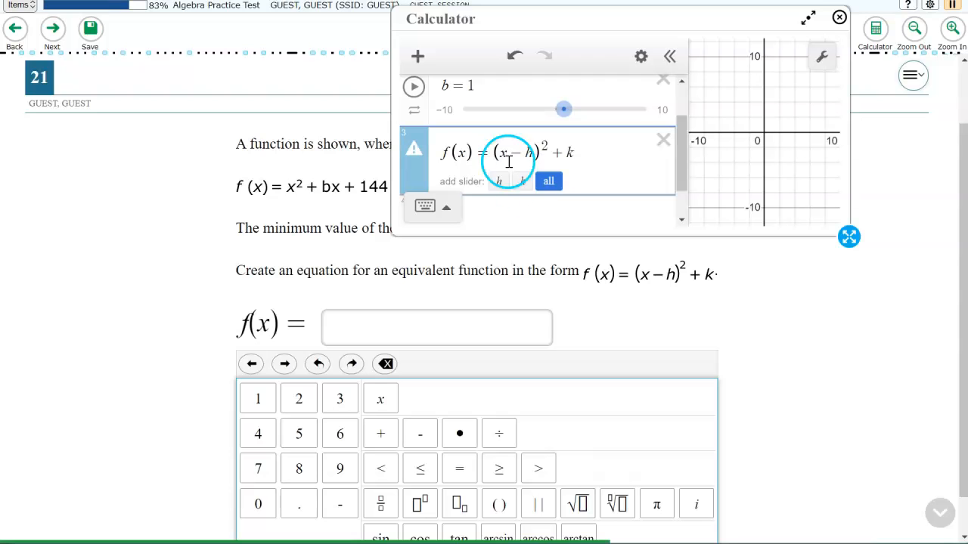
click(549, 183)
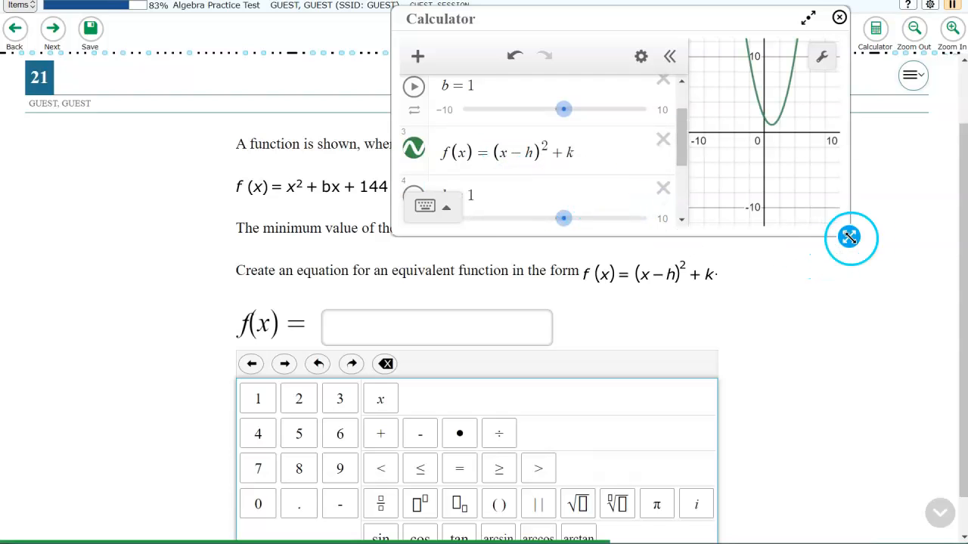
Step: Enlarge the calculator, bring both parabolas into view on the graph, and test b = -8.1
drag(852, 237, 869, 488)
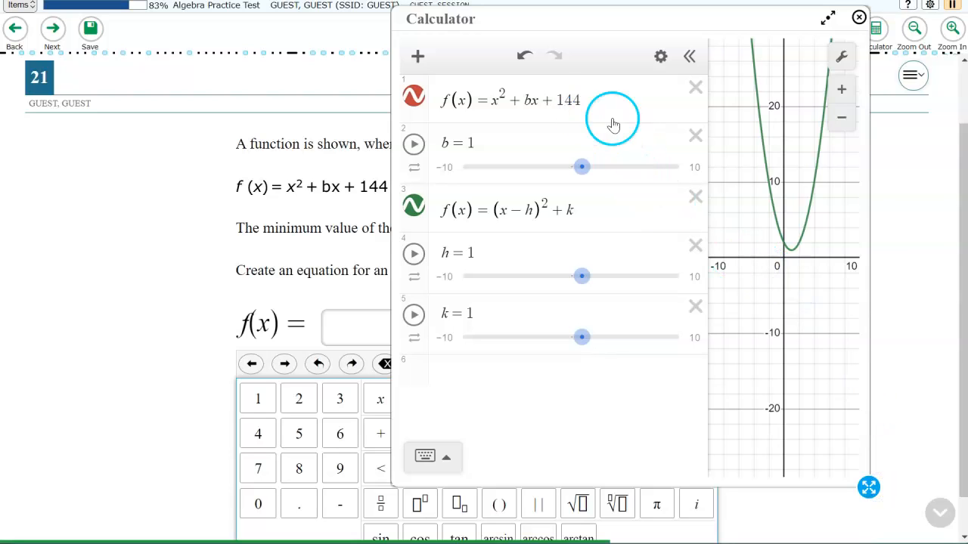
mouse_move(768, 148)
mouse_down()
mouse_move(772, 244)
mouse_move(788, 199)
mouse_move(799, 320)
mouse_move(789, 371)
mouse_up()
scroll(773, 259, down, 2)
scroll(772, 260, down, 4)
scroll(771, 261, down, 5)
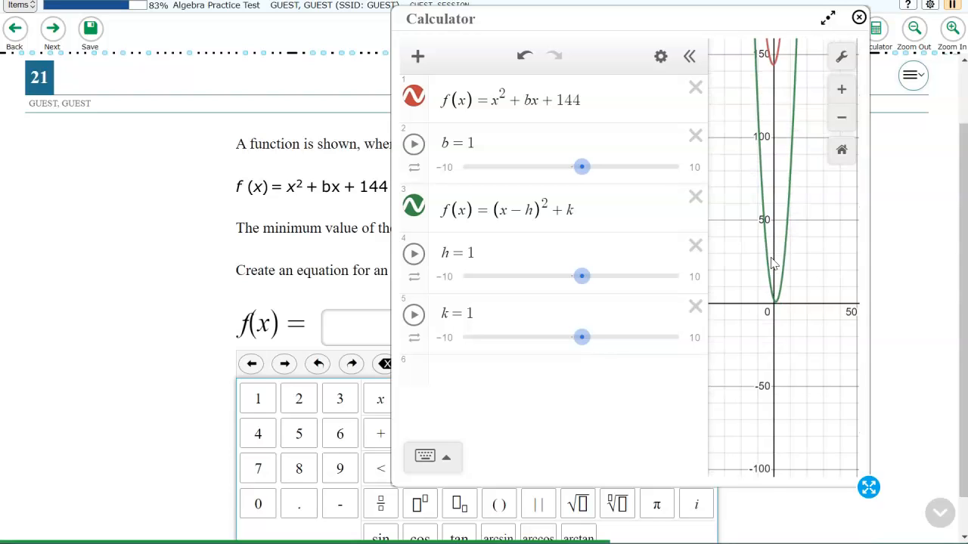
scroll(772, 259, up, 2)
scroll(772, 260, down, 1)
drag(580, 170, 490, 173)
Step: Shrink the calculator window and reposition it above the answer keypad of question 21
drag(869, 488, 793, 276)
drag(703, 22, 735, 159)
drag(661, 155, 703, 93)
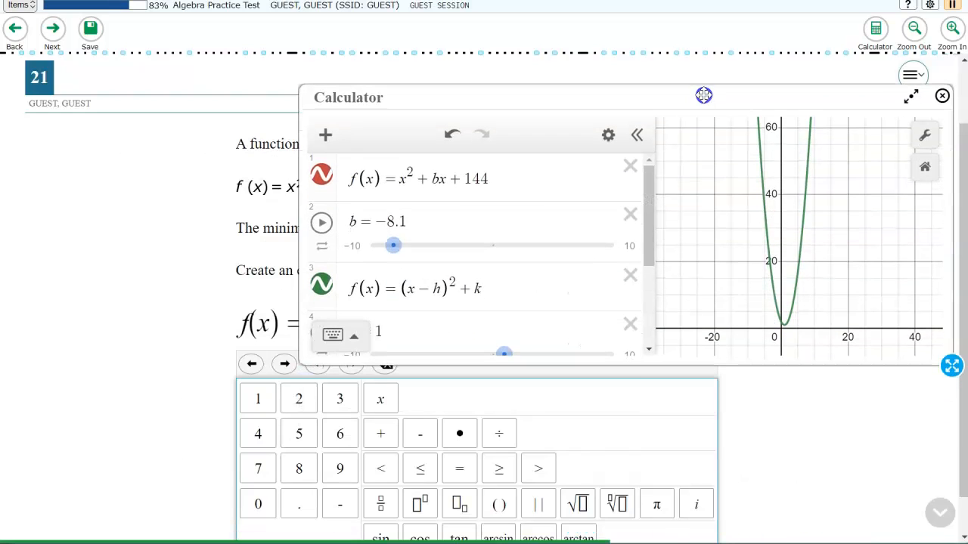
Step: Test b = 5.2 and b = -10, and inspect the vertex of the x^2 + bx + 144 parabola
drag(393, 246, 554, 252)
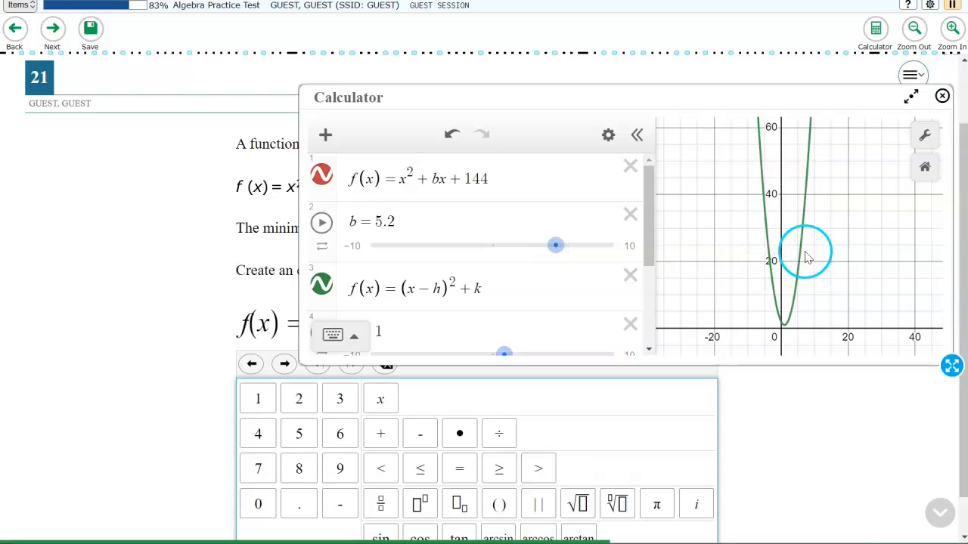
scroll(817, 255, down, 5)
scroll(823, 261, down, 5)
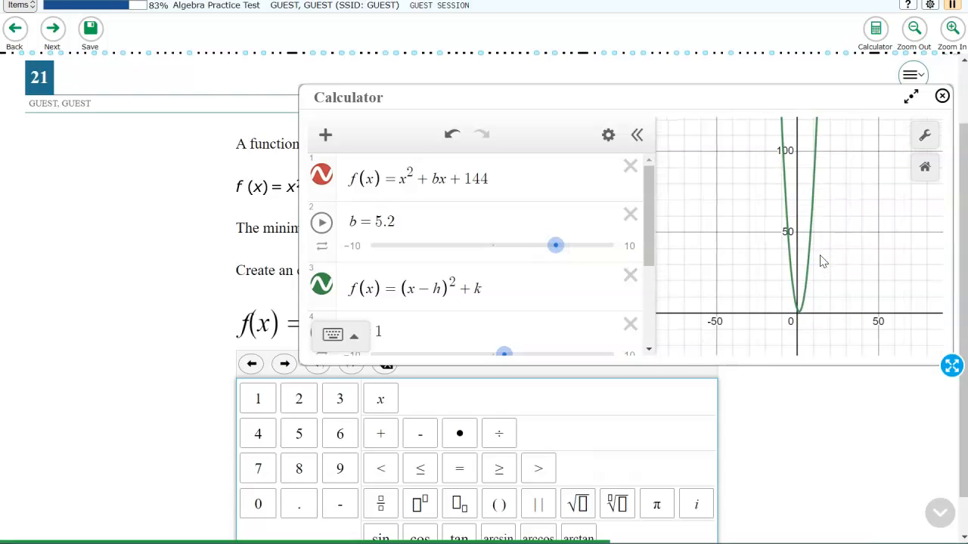
drag(556, 257, 369, 256)
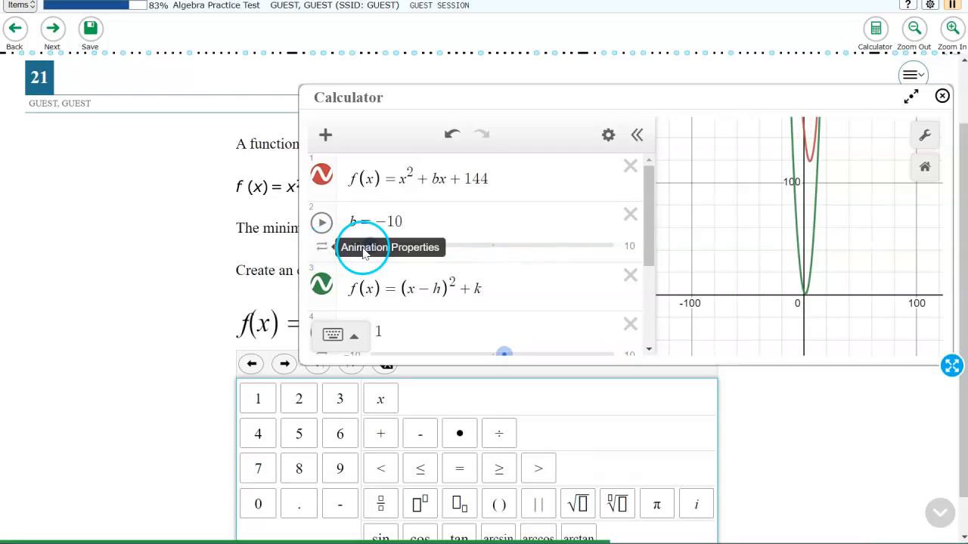
drag(813, 160, 812, 165)
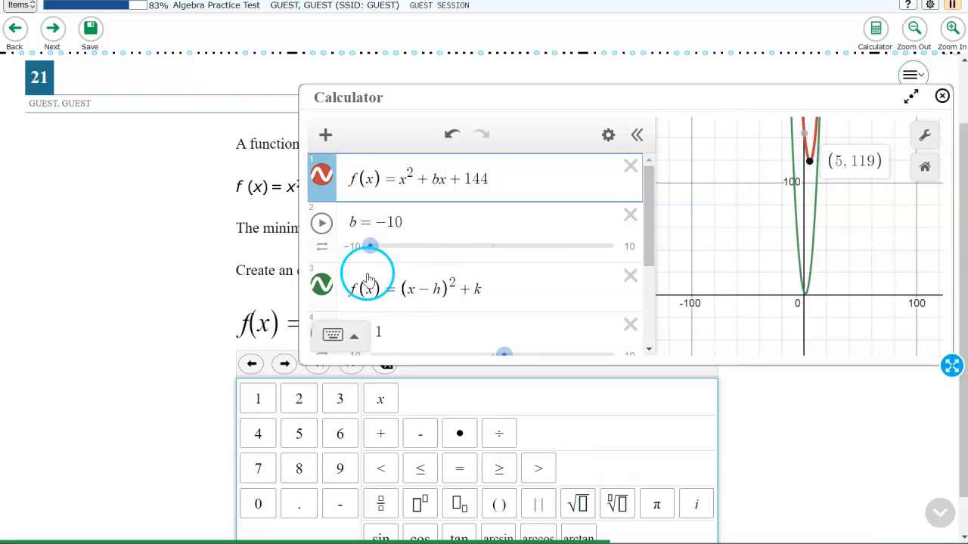
Step: Set b to -20 for the x^2 + bx + 144 function
drag(403, 222, 380, 223)
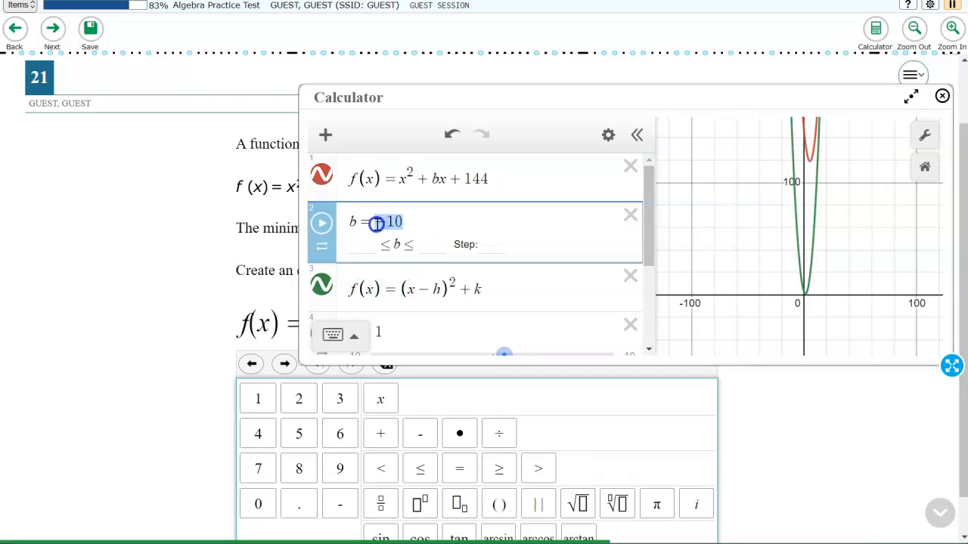
key(BackSpace)
text(-20)
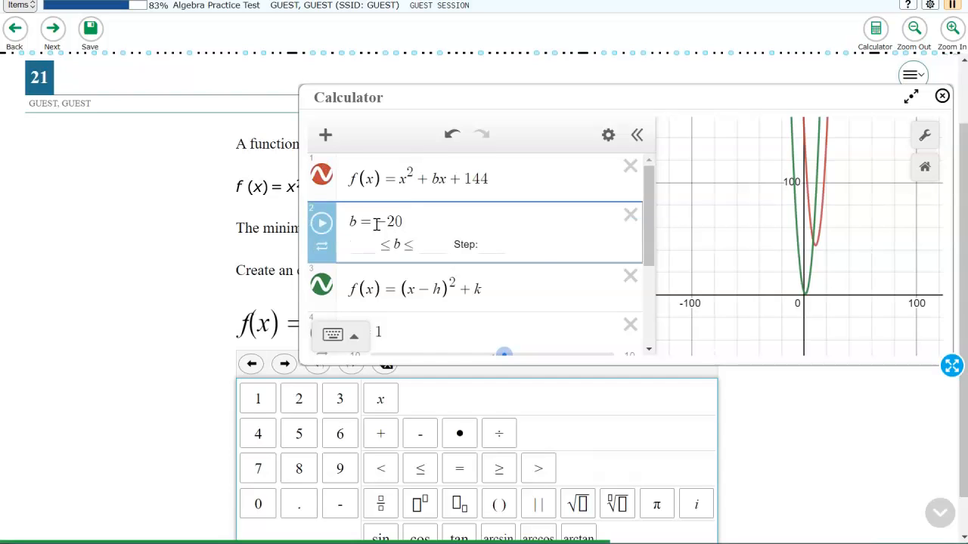
Step: Check the vertex of the x^2 + bx + 144 parabola, and set b to -16
click(819, 248)
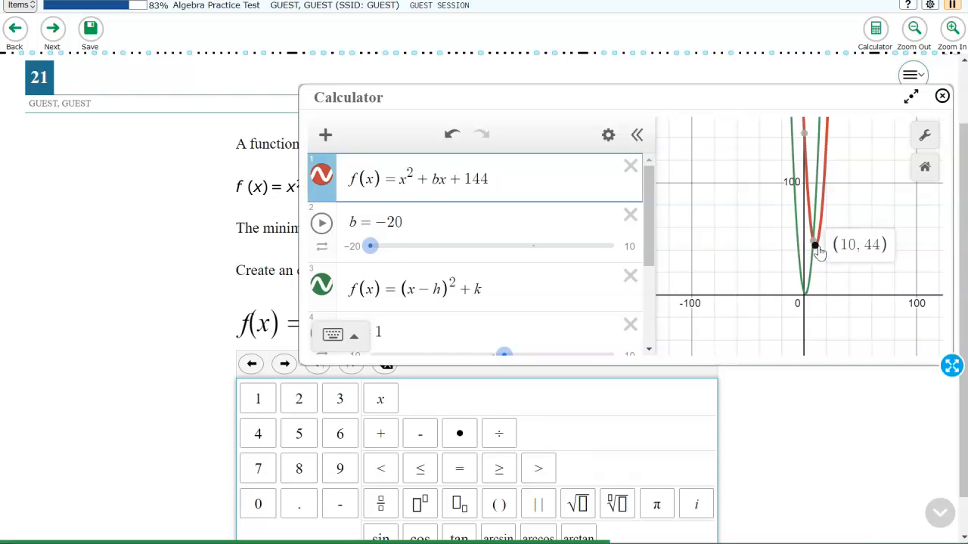
drag(369, 246, 391, 221)
text(6)
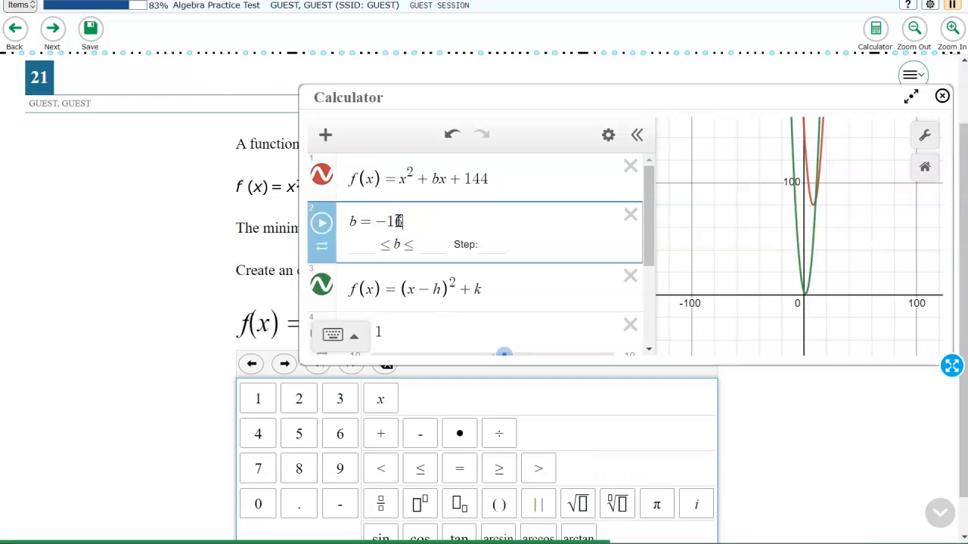
Step: Inspect the coordinates of the x^2 + bx + 144 parabola's vertex up close on the graph
click(814, 203)
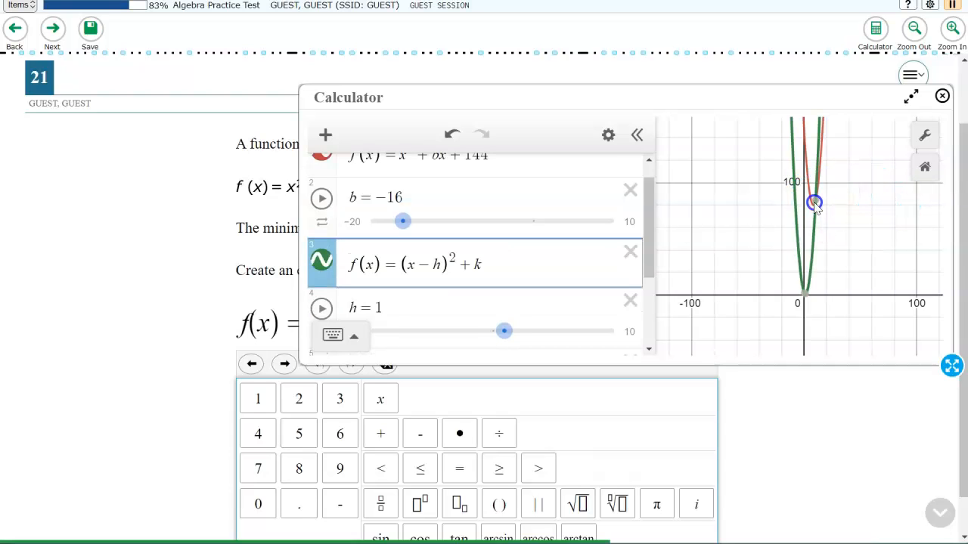
click(814, 202)
scroll(849, 220, up, 3)
scroll(850, 221, up, 2)
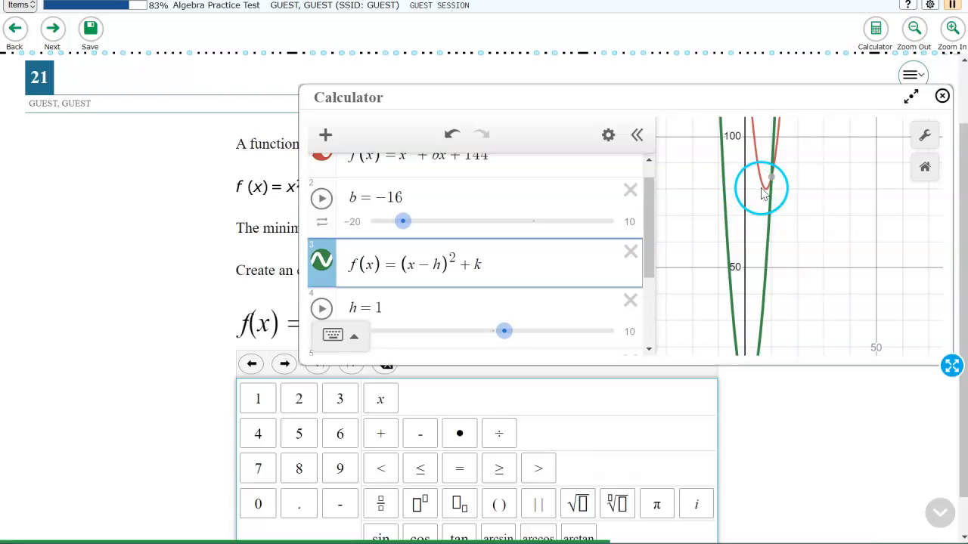
drag(768, 195, 766, 192)
click(809, 210)
scroll(809, 209, up, 2)
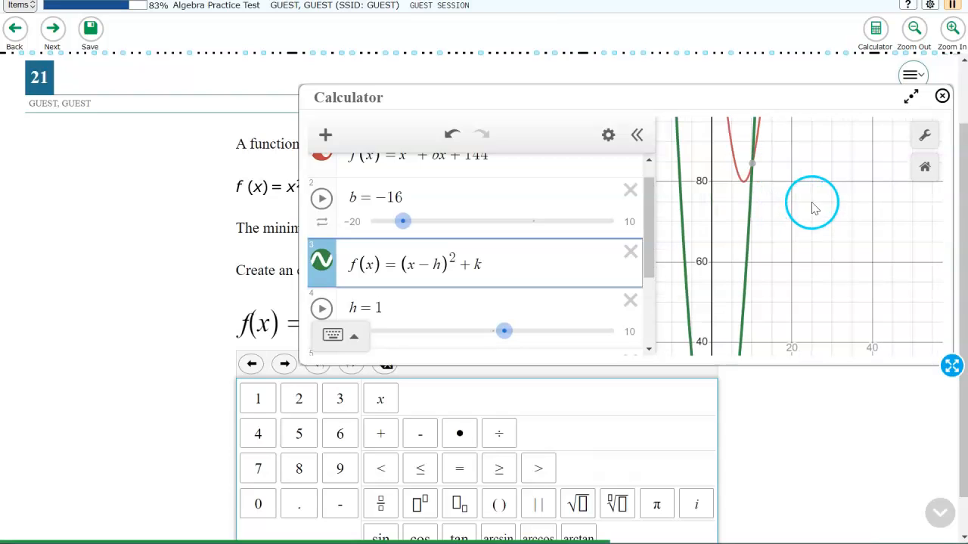
click(739, 182)
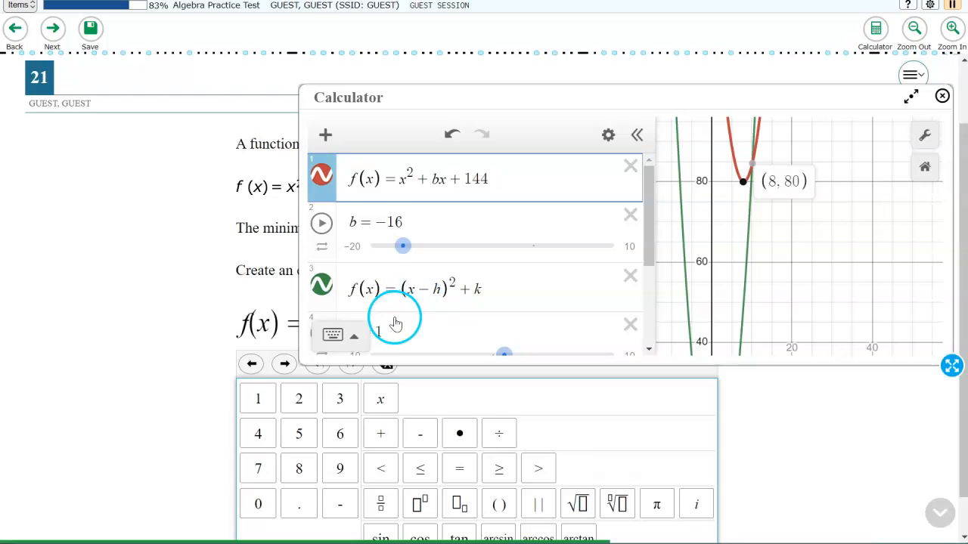
Step: Set h to 8 for the (x - h)^2 + k function
scroll(391, 318, down, 1)
drag(504, 281, 583, 277)
click(399, 251)
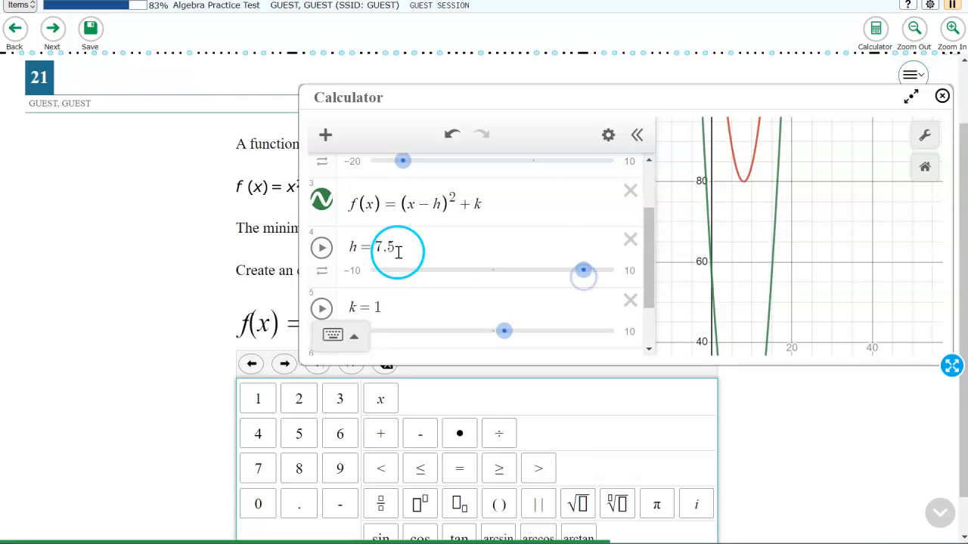
double_click(380, 247)
text(8)
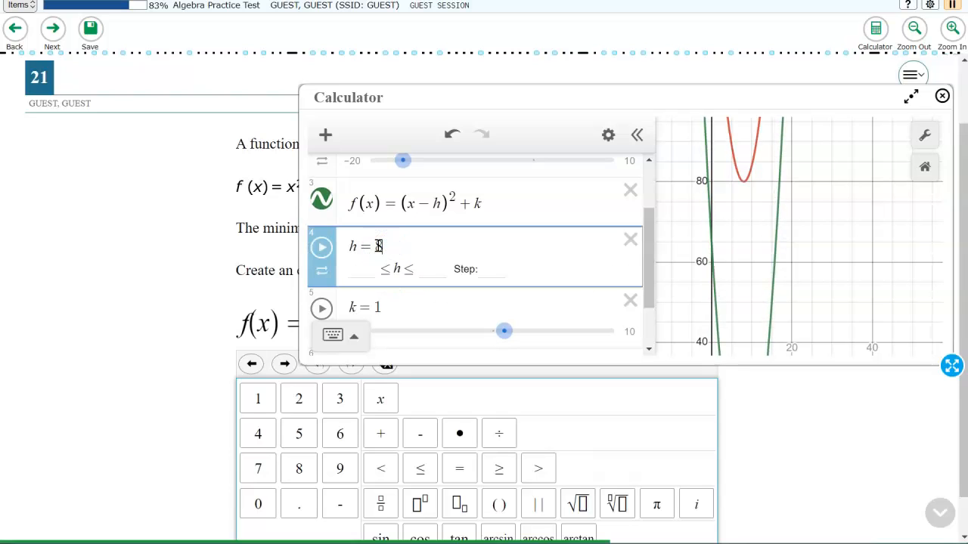
Step: Set k to 80 for the (x - h)^2 + k function
drag(503, 330, 634, 332)
click(309, 239)
double_click(365, 246)
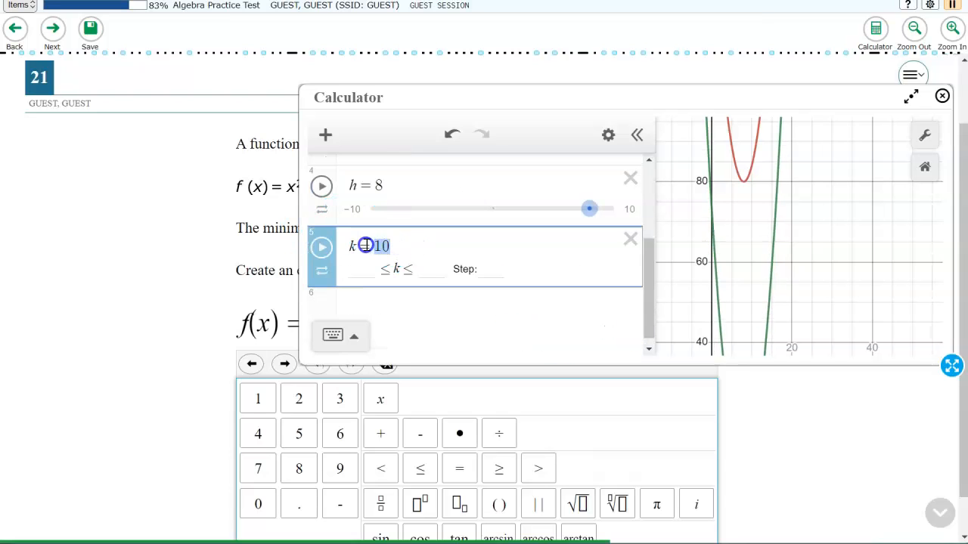
text(80)
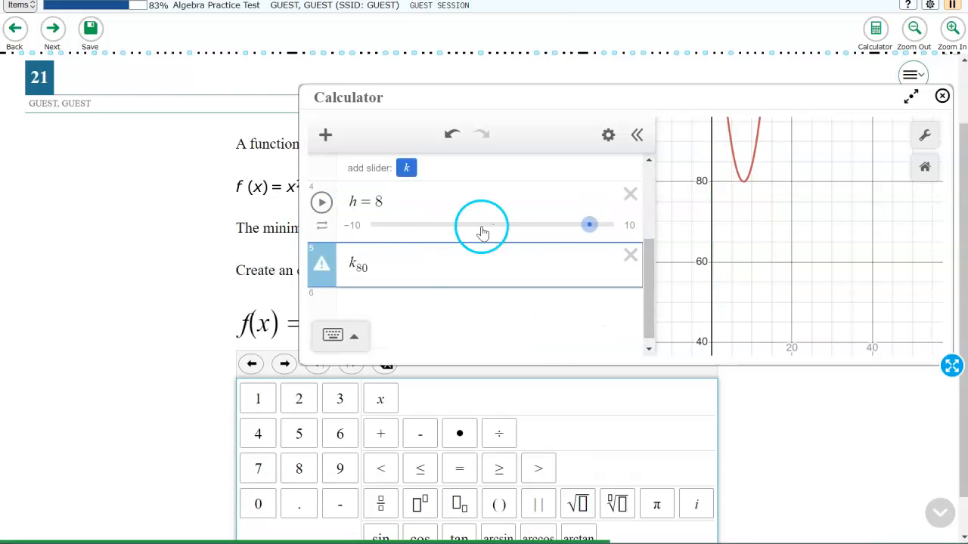
double_click(357, 265)
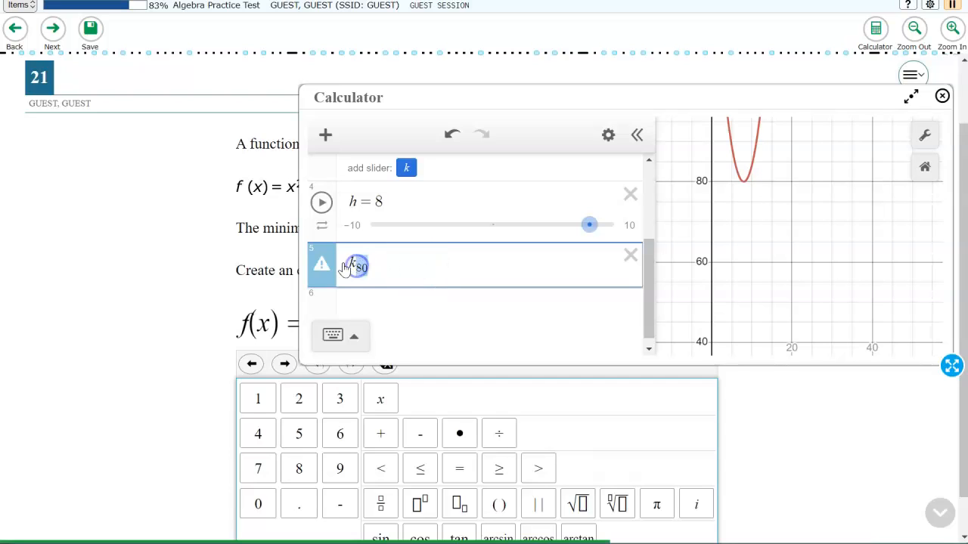
key(BackSpace)
text(= 80)
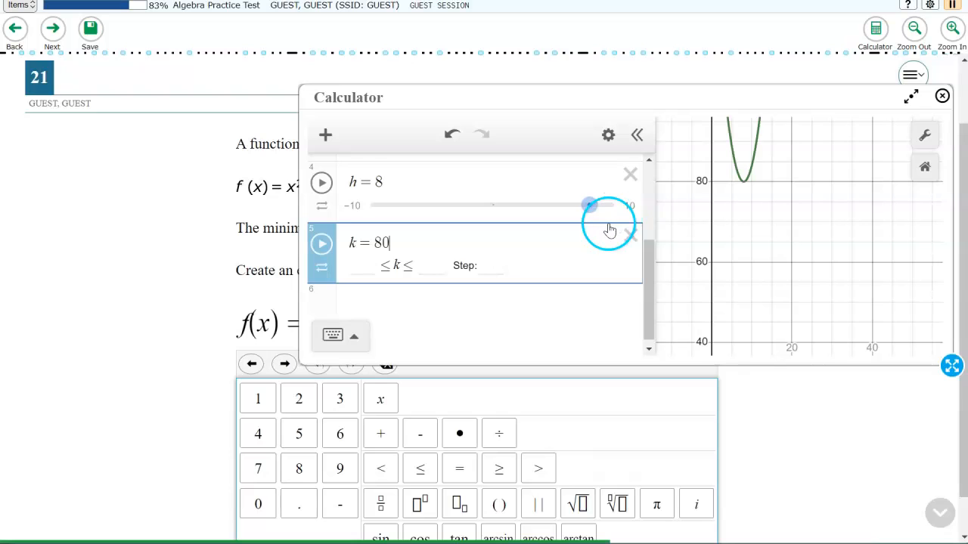
Step: Inspect the vertex coordinates of the (x - h)^2 + k parabola on the graph
scroll(610, 229, up, 1)
scroll(792, 338, up, 1)
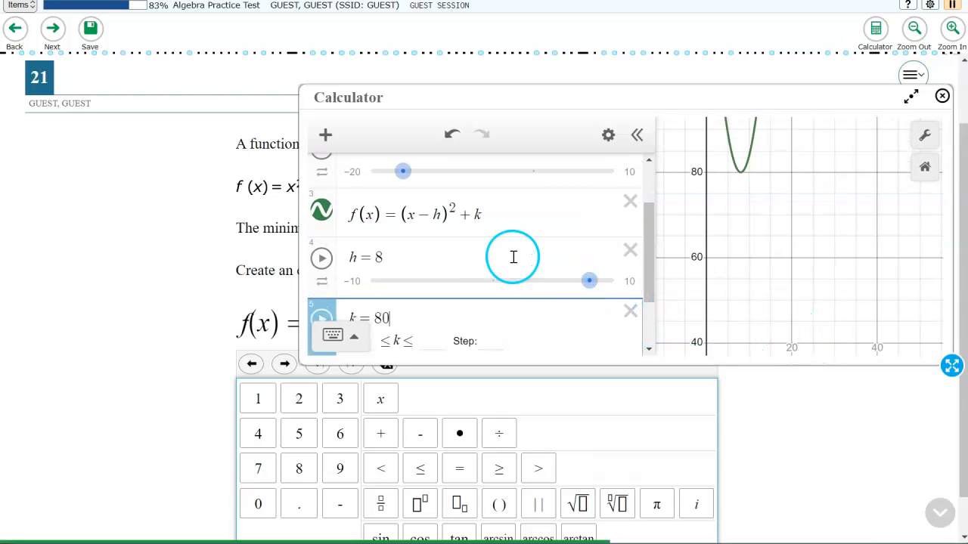
scroll(741, 271, down, 2)
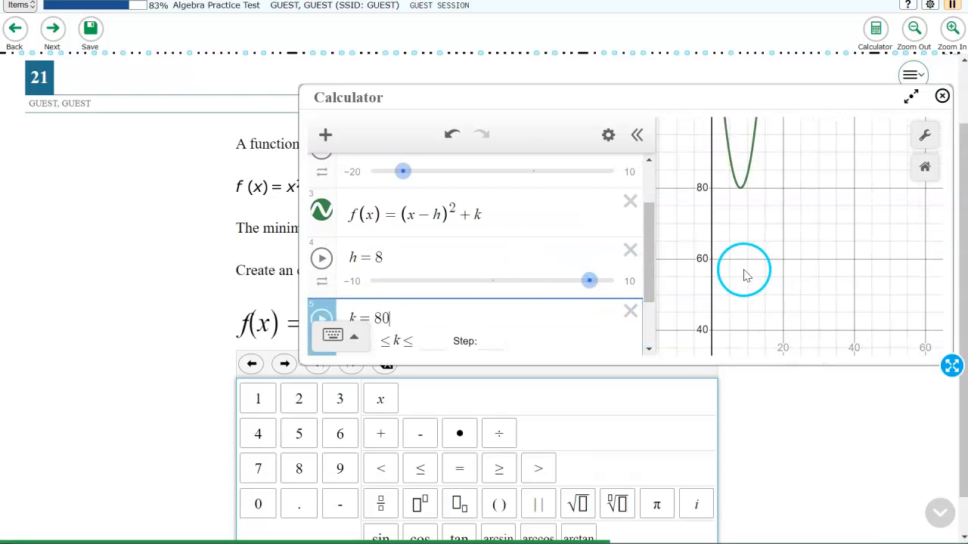
click(742, 191)
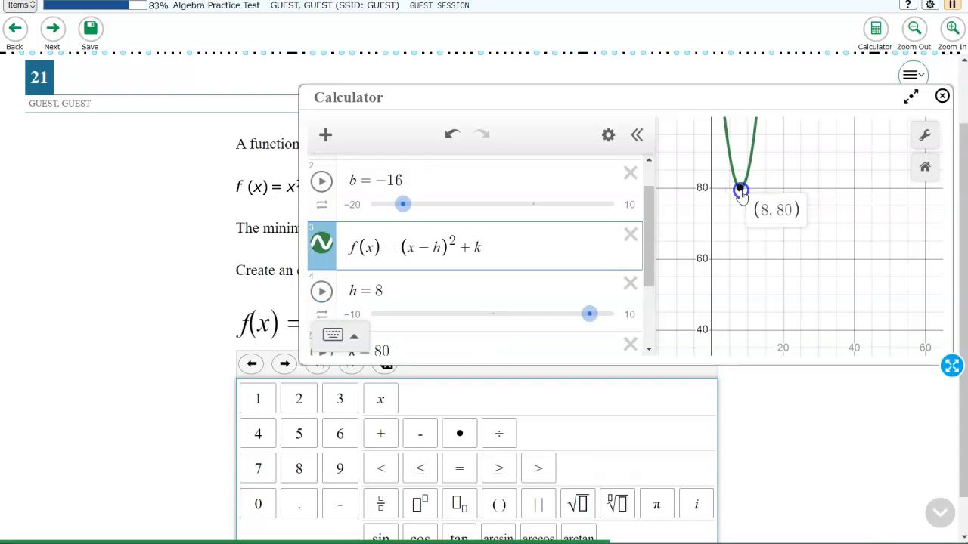
Step: Move the calculator clear of question 21's answer box and begin the f(x) answer with (x-8) and an exponent
drag(774, 101, 747, 35)
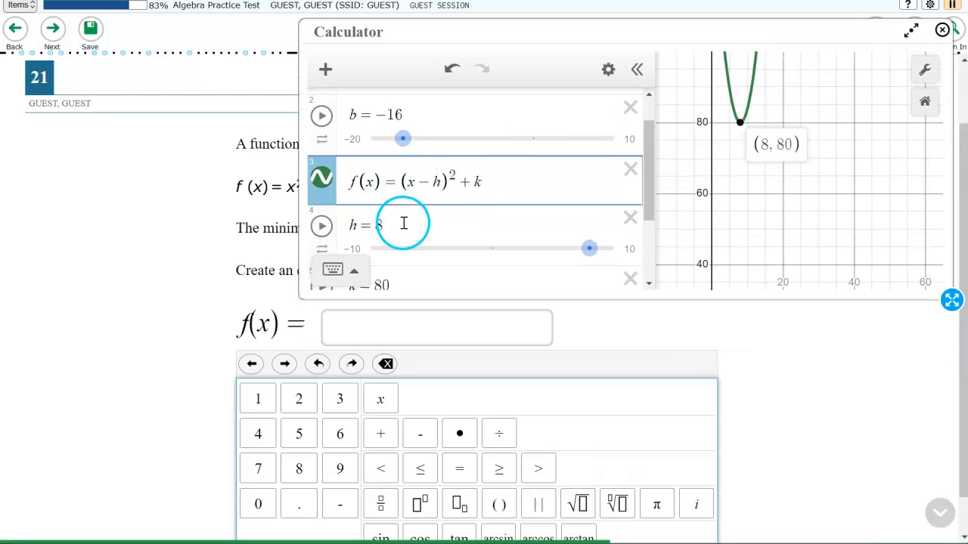
scroll(416, 274, down, 1)
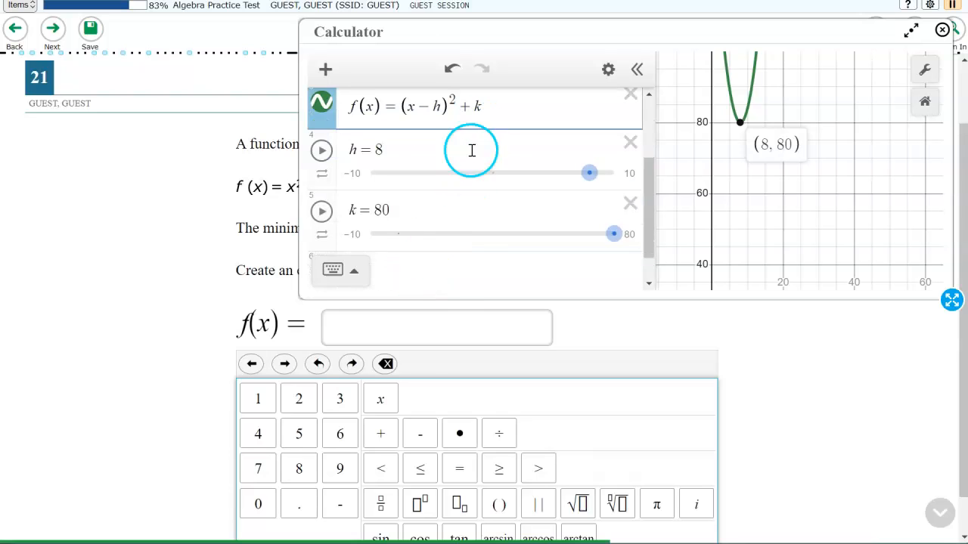
click(418, 338)
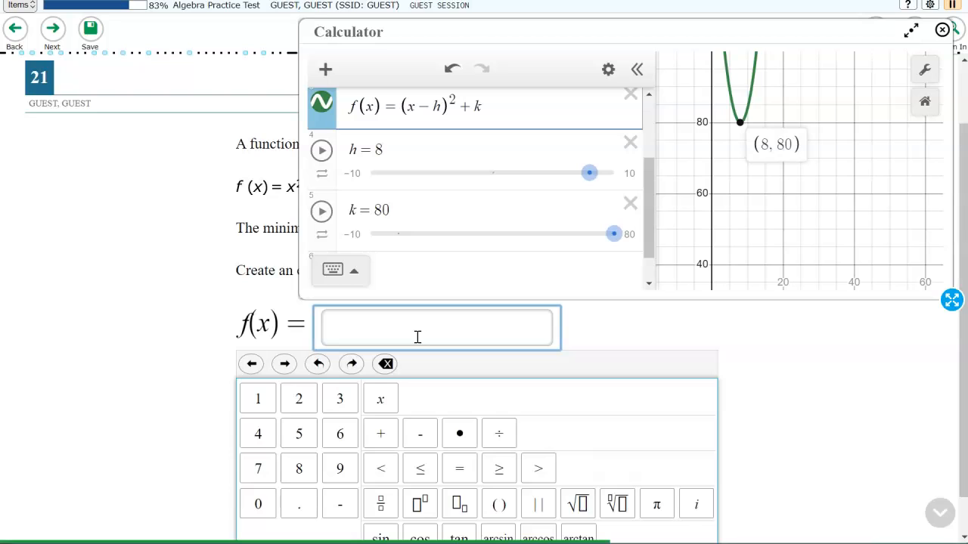
text(()
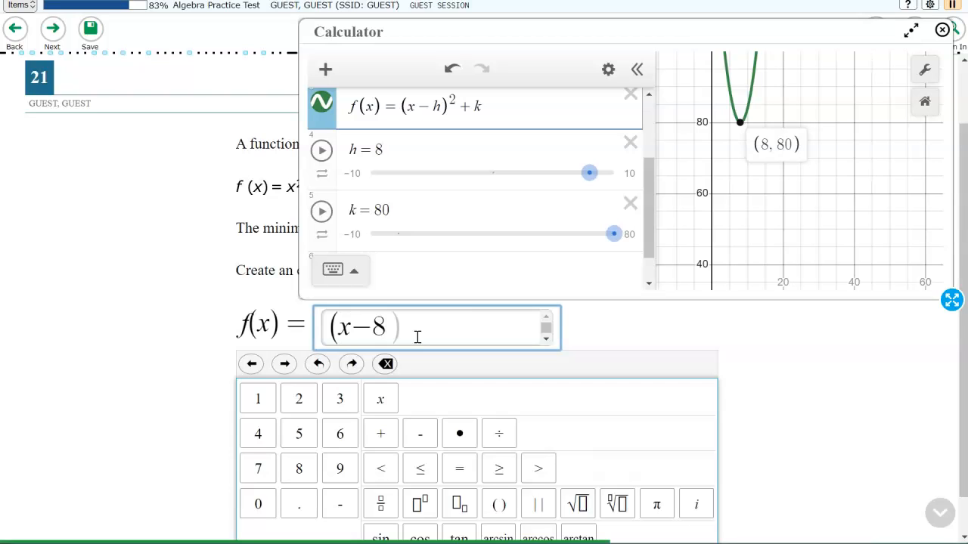
text(x-8)^)
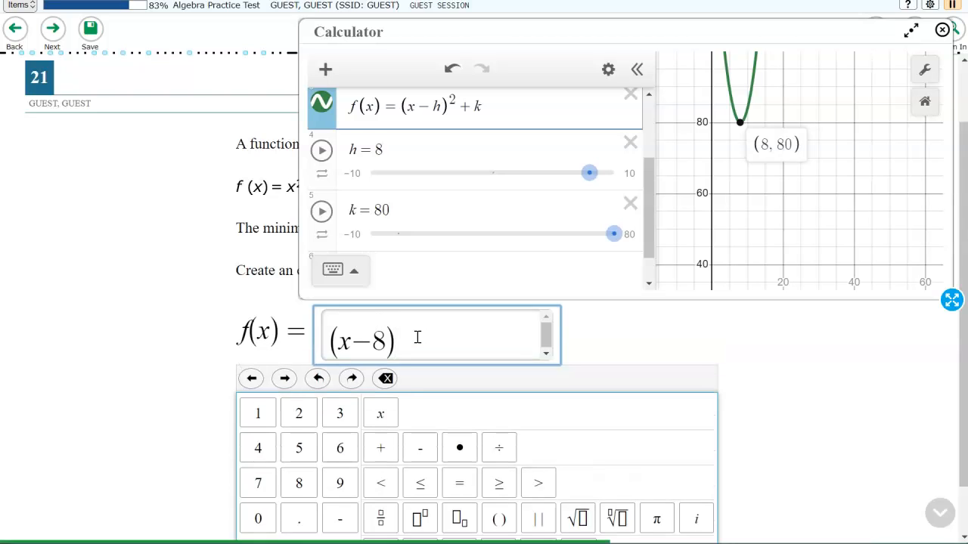